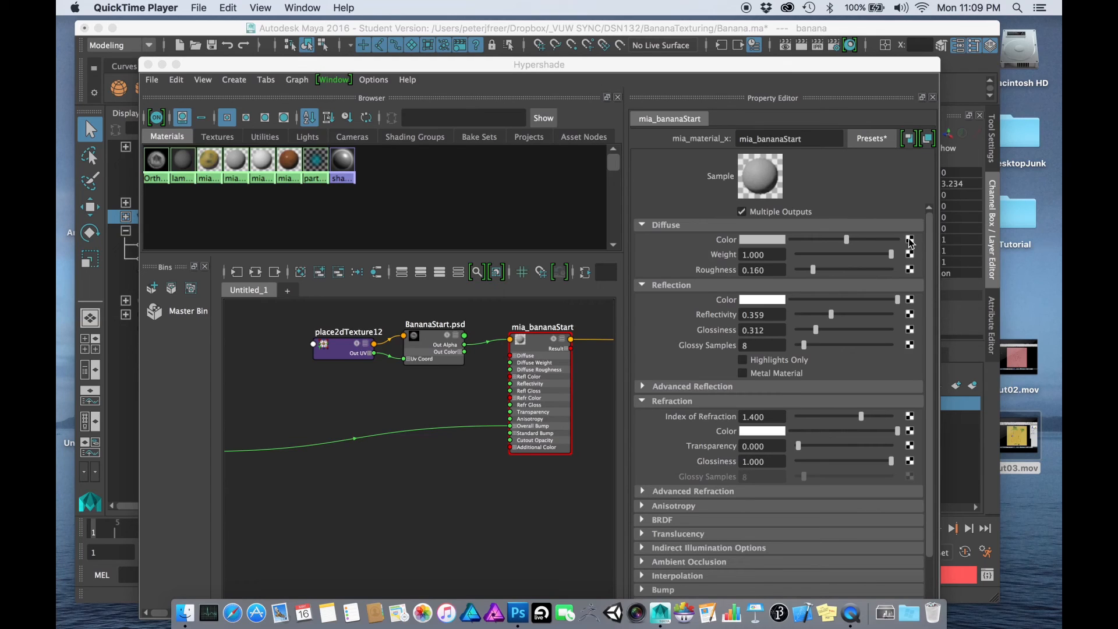
- Map a new File texture node to the Diffuse Color of the mia_bananaStart material
left_click(910, 240)
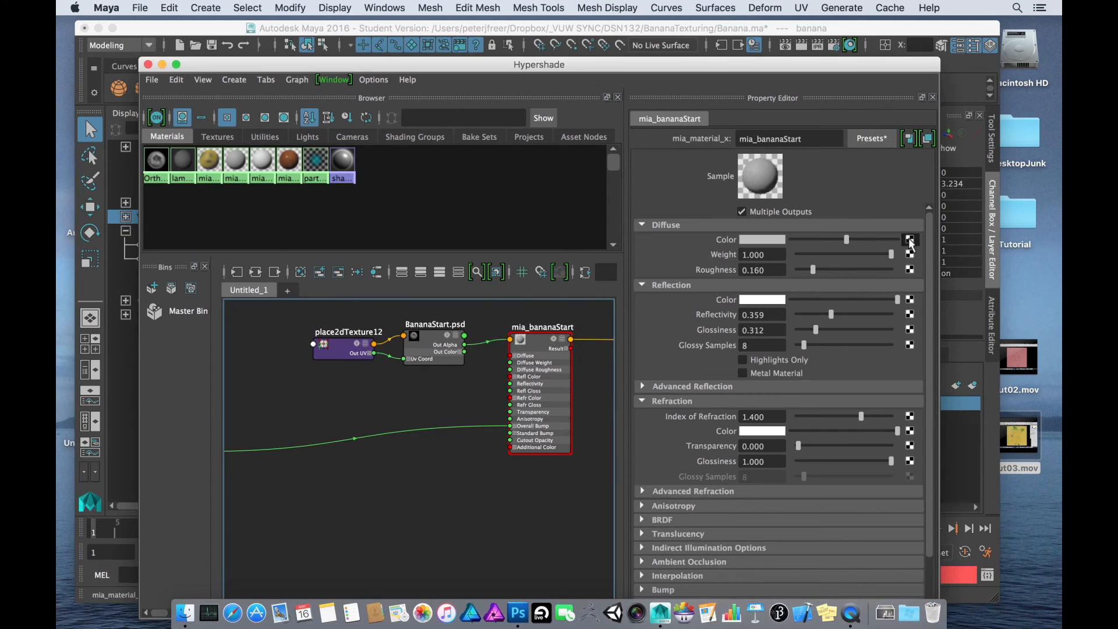
left_click(910, 241)
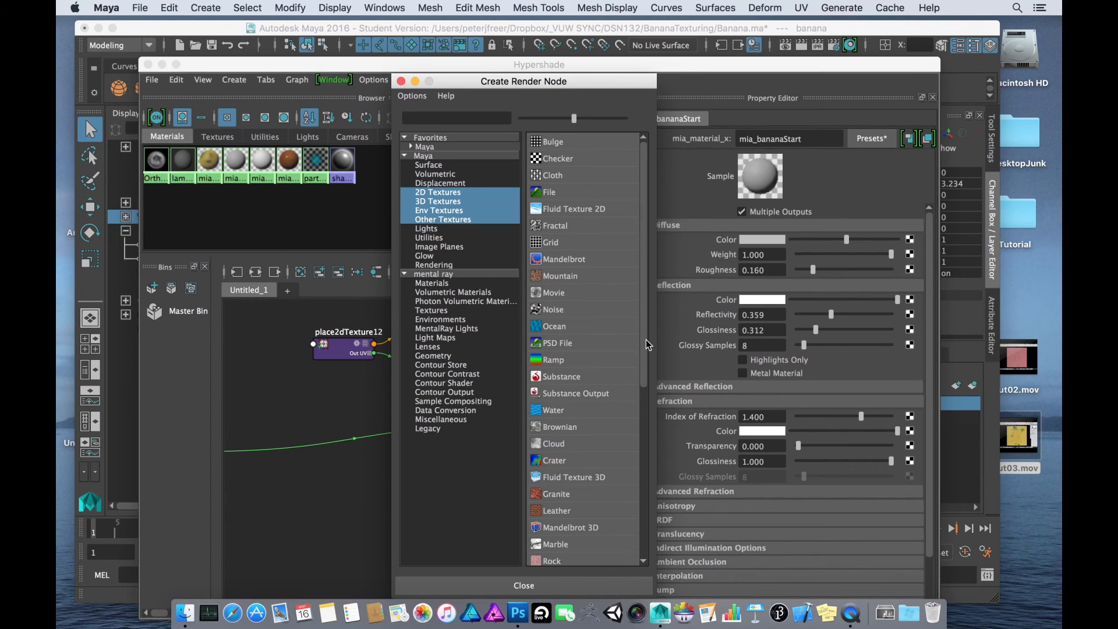
scroll(647, 338, "down", 5)
scroll(641, 327, "up", 5)
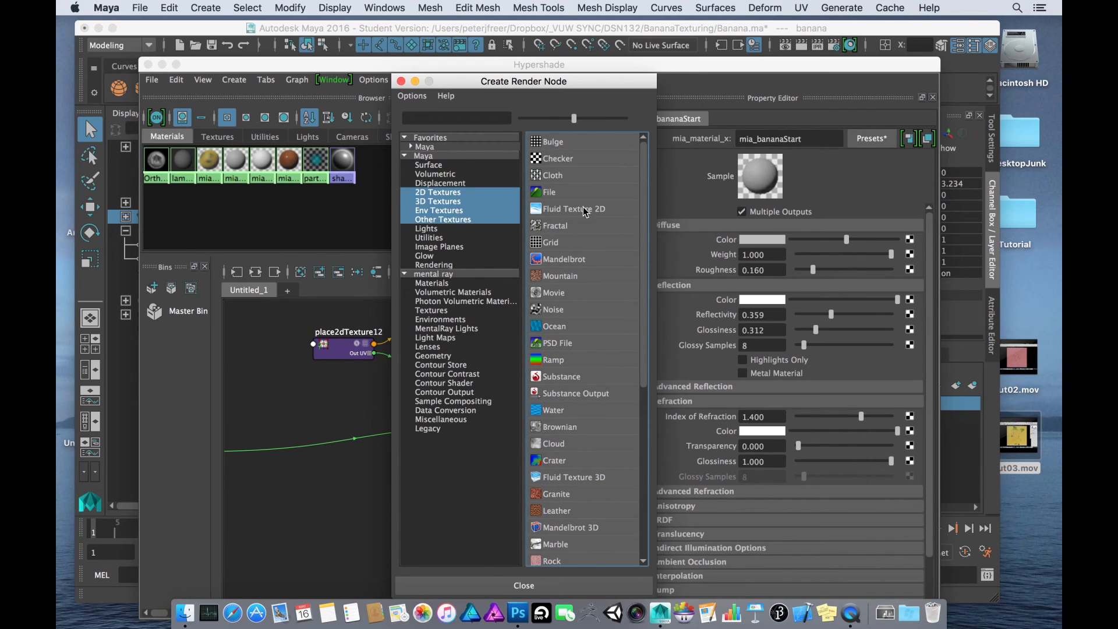
left_click(547, 194)
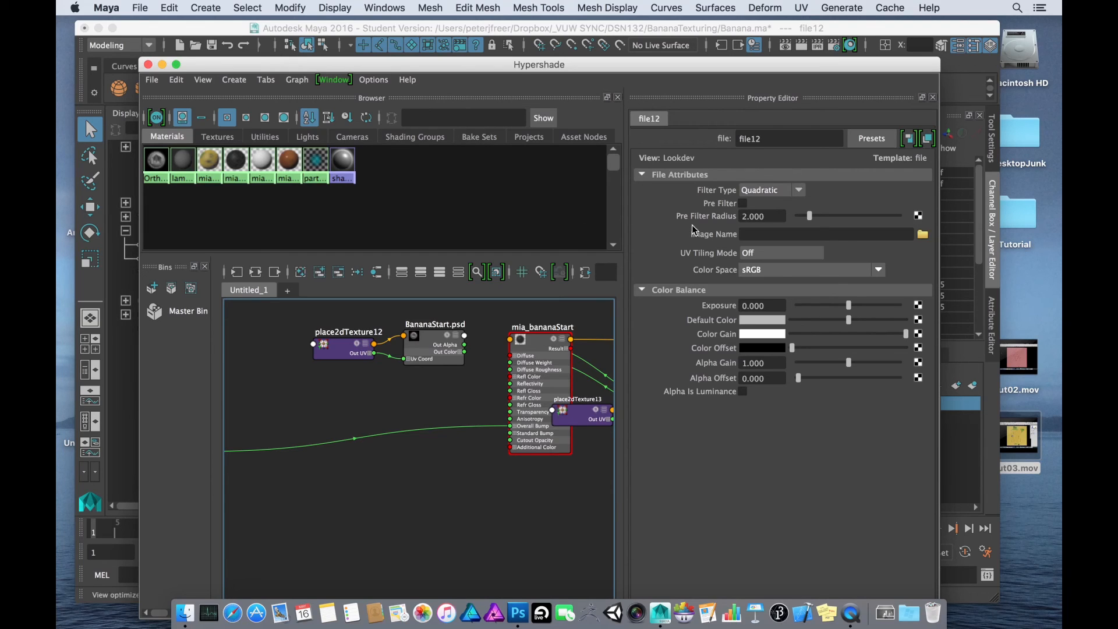
- Load BananaStart.psd from the _WIP folder as the file texture's image and select the mia_bananaStart material node
left_click(923, 235)
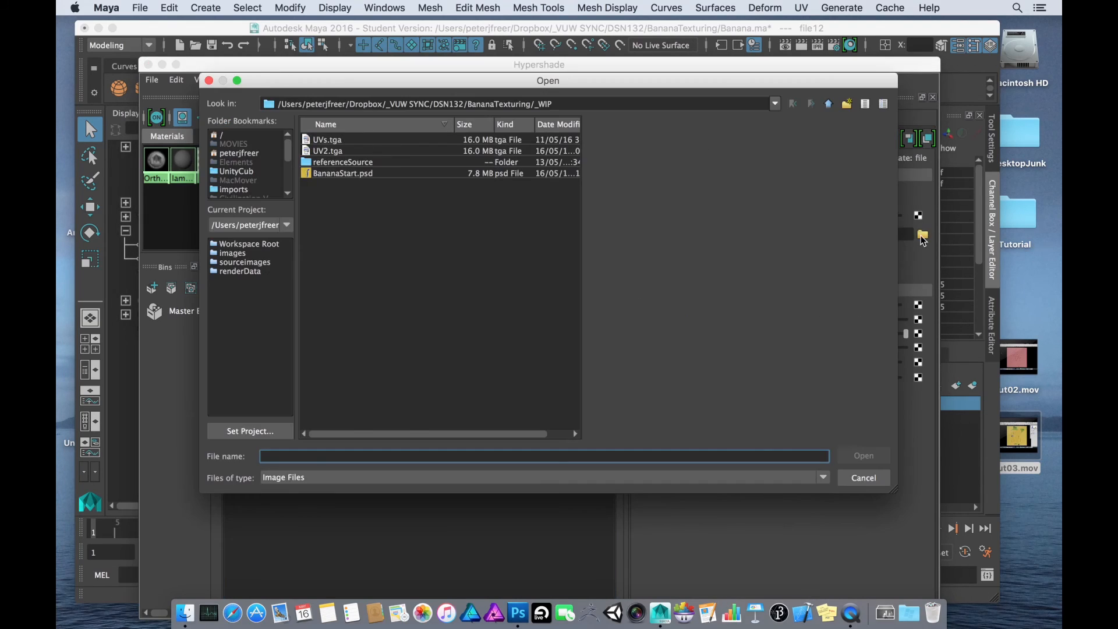
left_click_drag(492, 80, 430, 129)
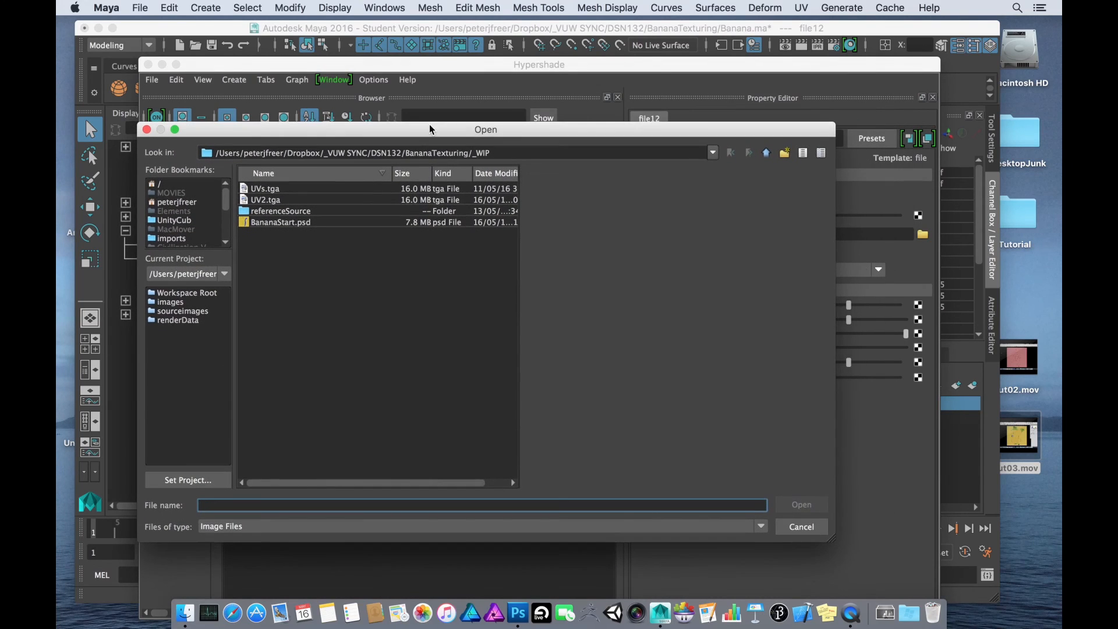
left_click(278, 223)
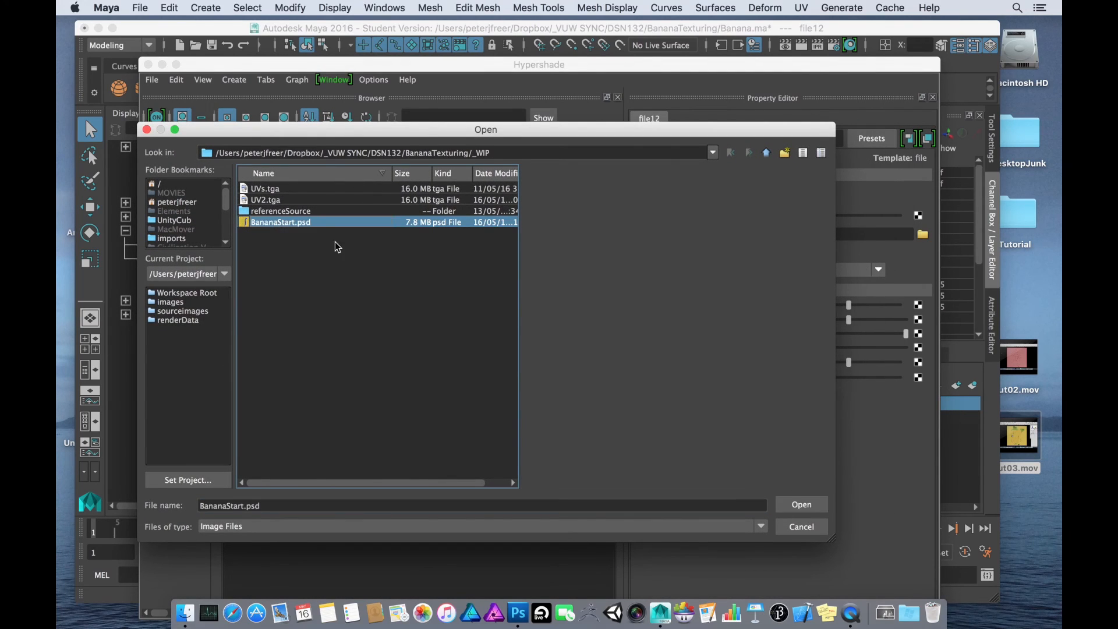
left_click(800, 505)
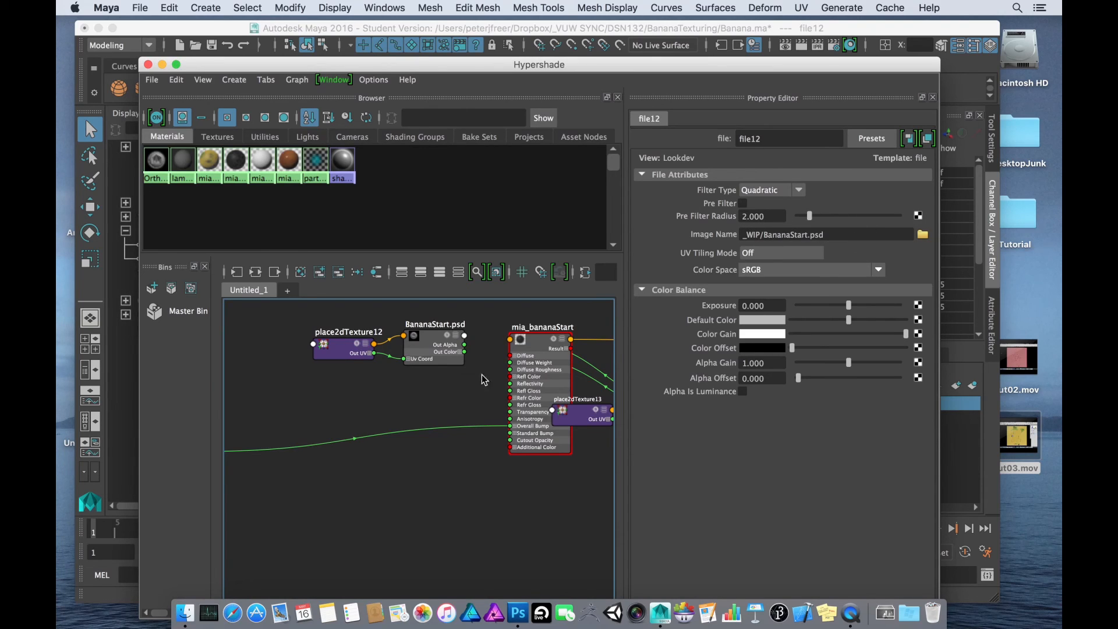
left_click(541, 348)
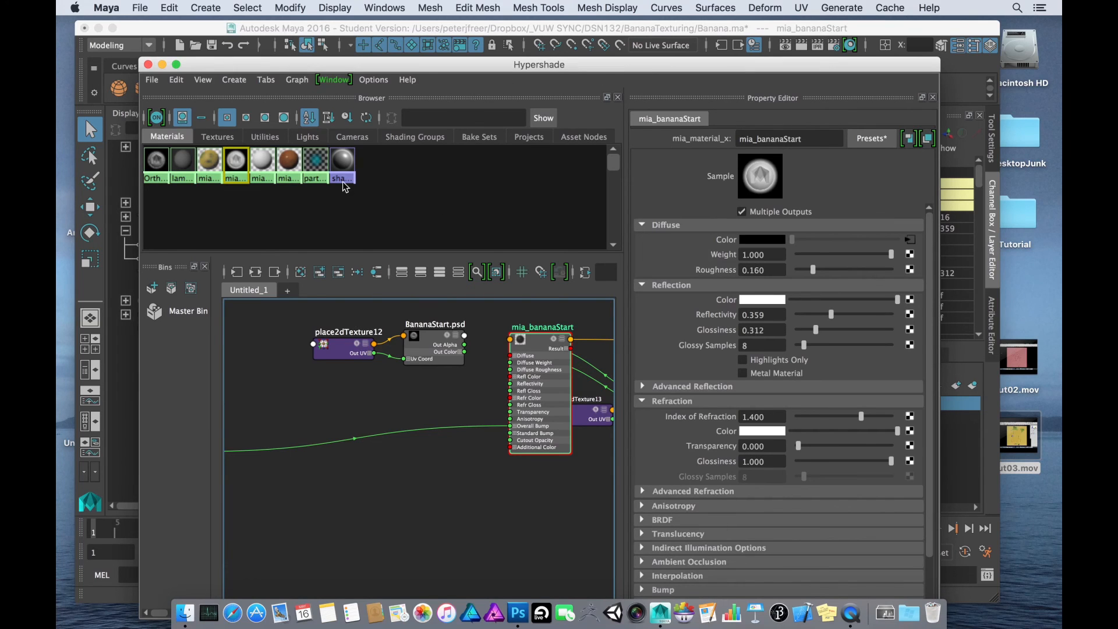
- Move the Hypershade clear of the viewport and compare the textured banana from several angles with BananaStart.psd in Photoshop
left_click_drag(338, 70, 338, 505)
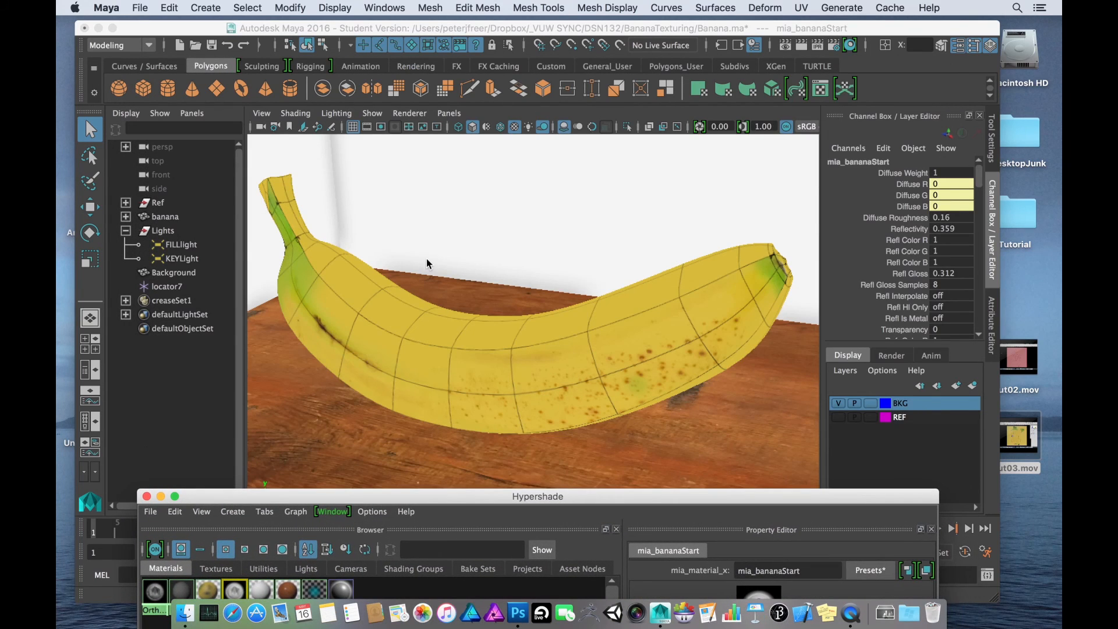
left_click_drag(504, 297, 522, 264)
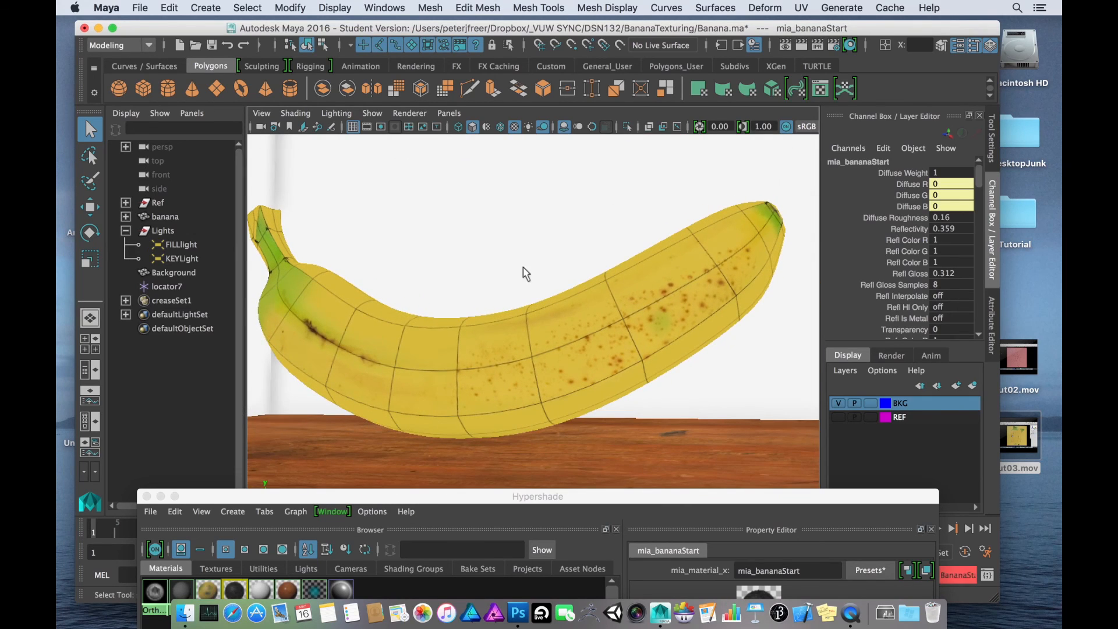
key("super+Tab")
key("super+Tab")
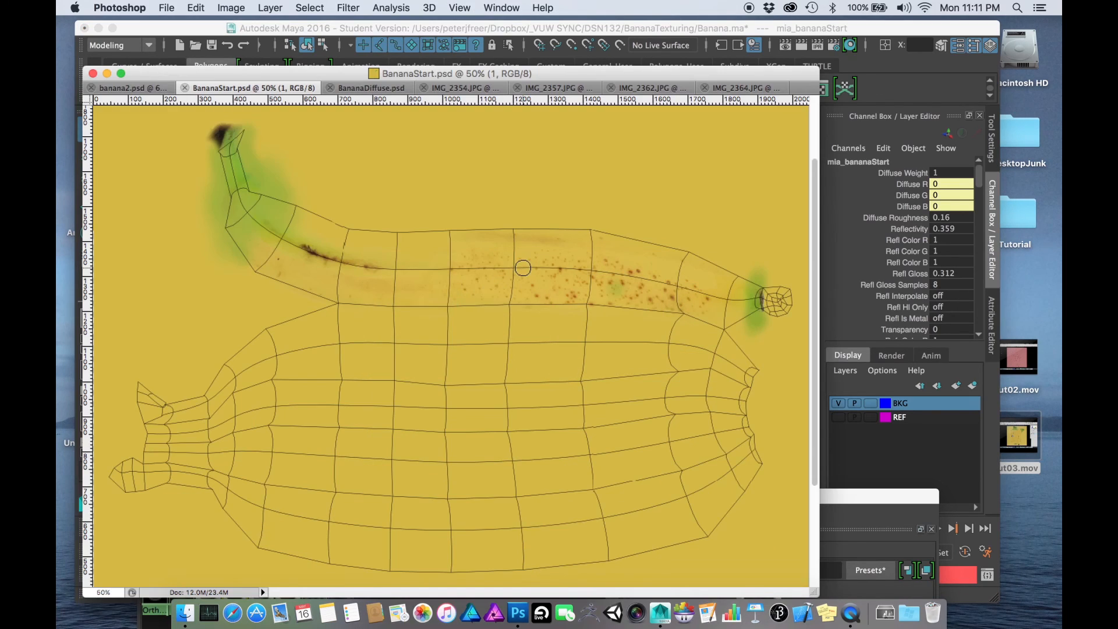
key("super+Tab")
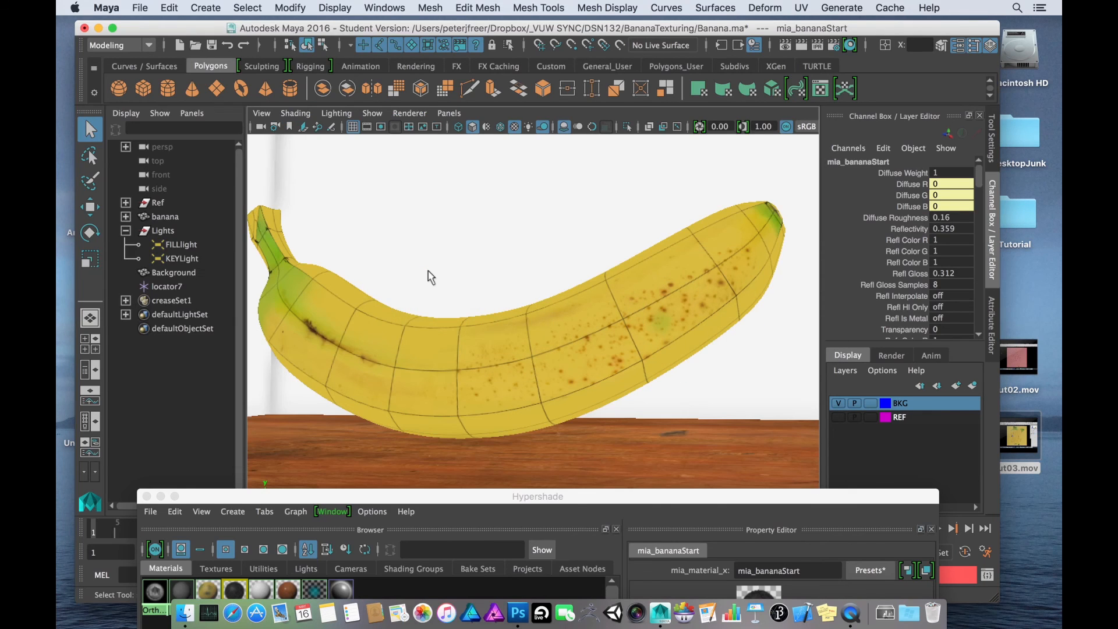
left_click_drag(408, 309, 495, 327)
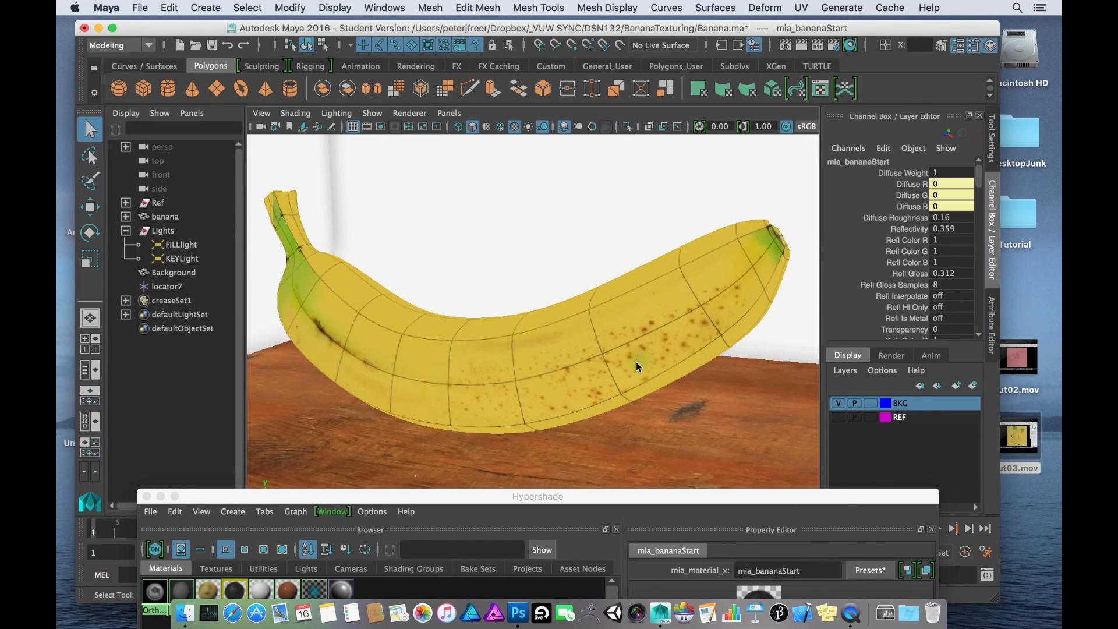
left_click_drag(427, 289, 392, 286)
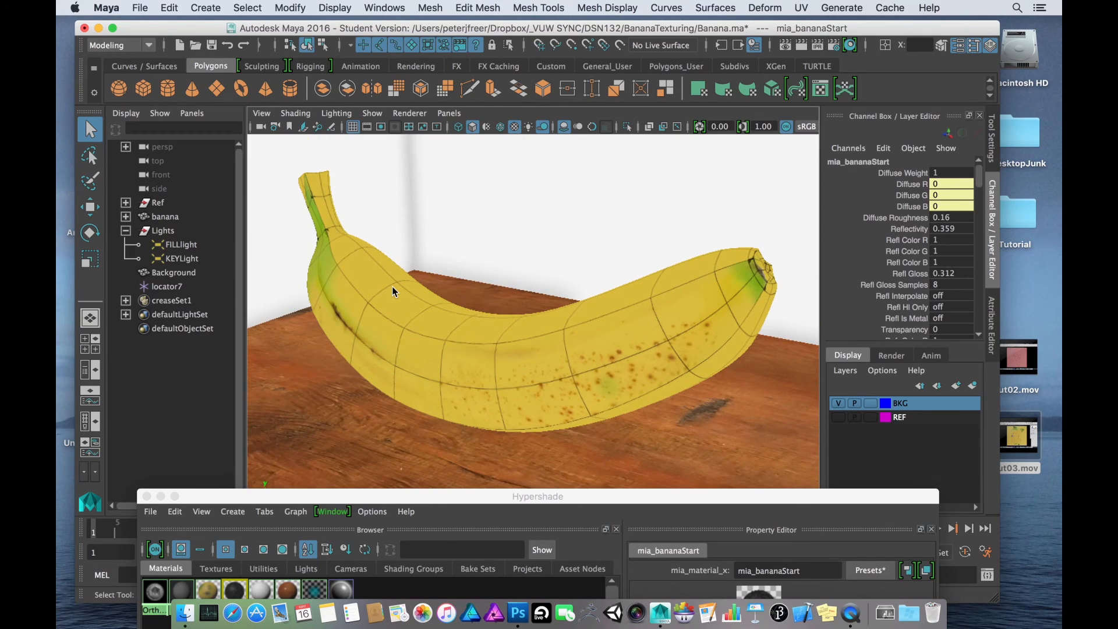
left_click_drag(399, 307, 466, 284)
key("super+Tab")
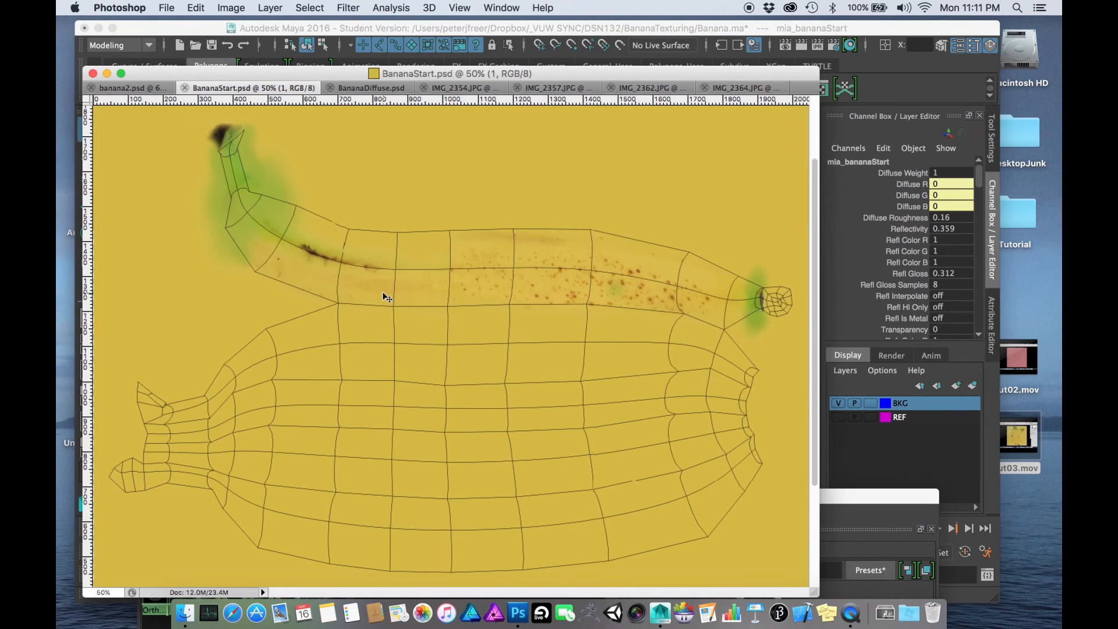
key("super+Tab")
left_click_drag(354, 282, 359, 254)
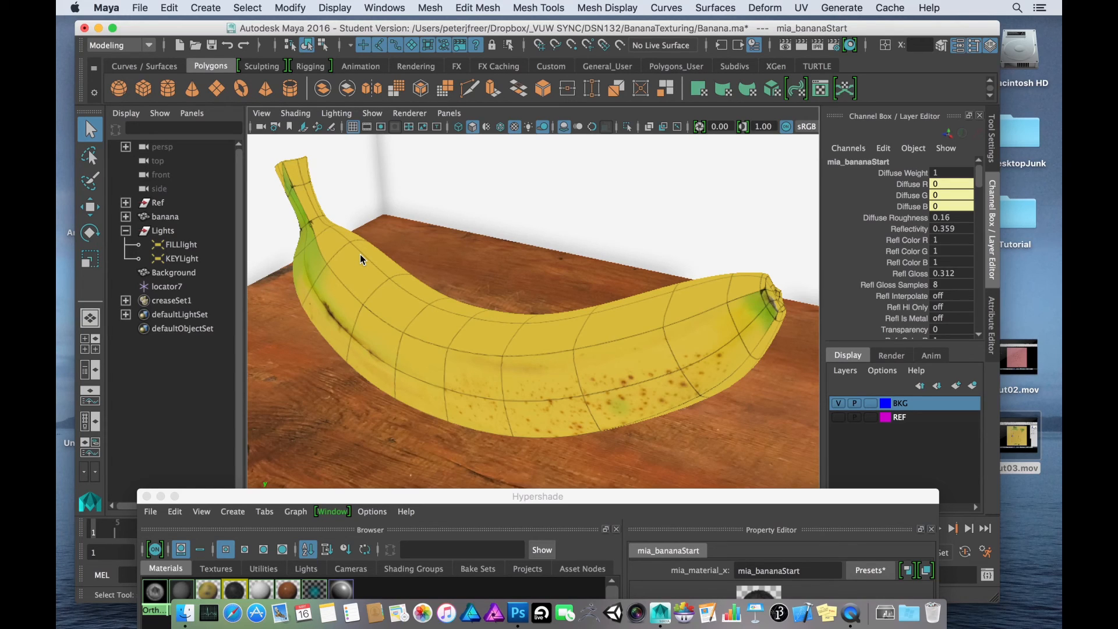
- Switch to Photoshop and invert the colours of the painted banana detail layer in BananaStart.psd
key("super+Tab")
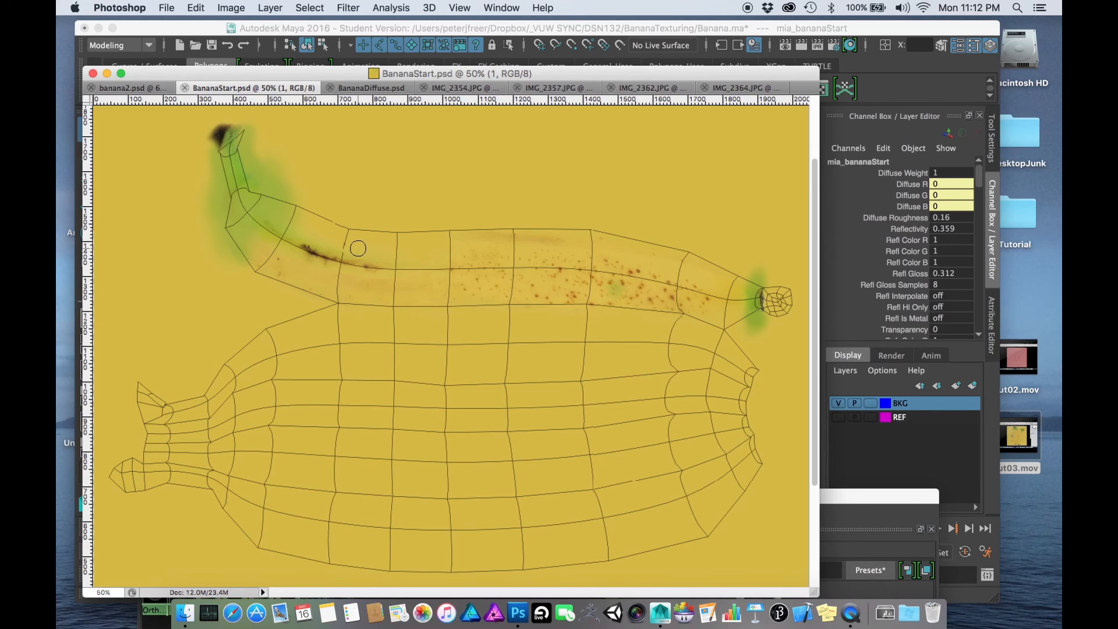
key("super+i")
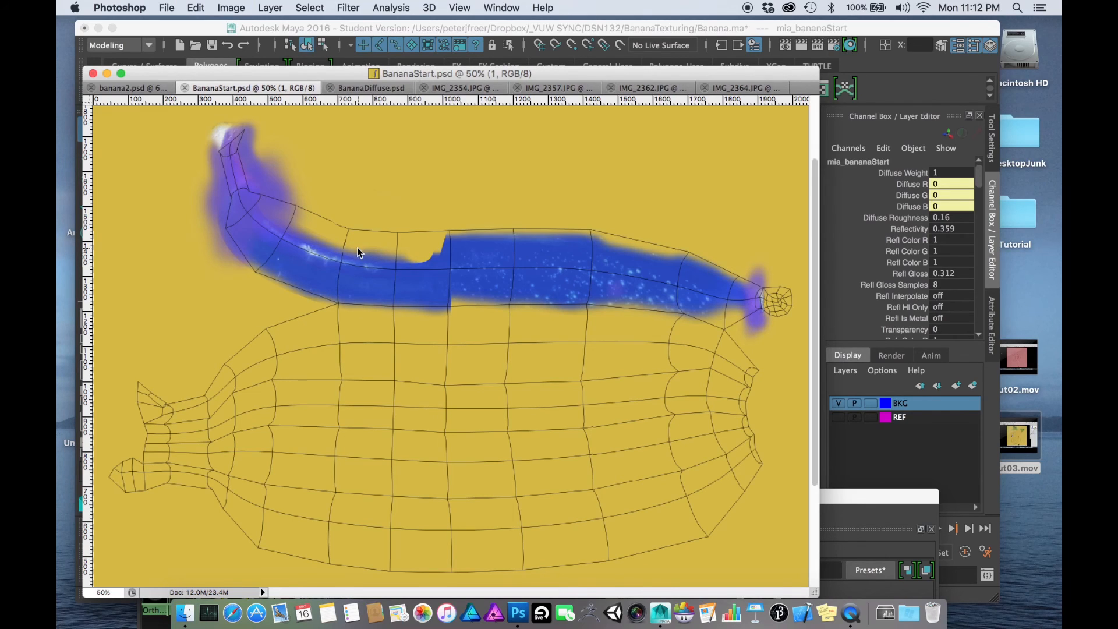
- Switch back to Maya, close the Hypershade window and select the banana in the viewport
key("super+Tab")
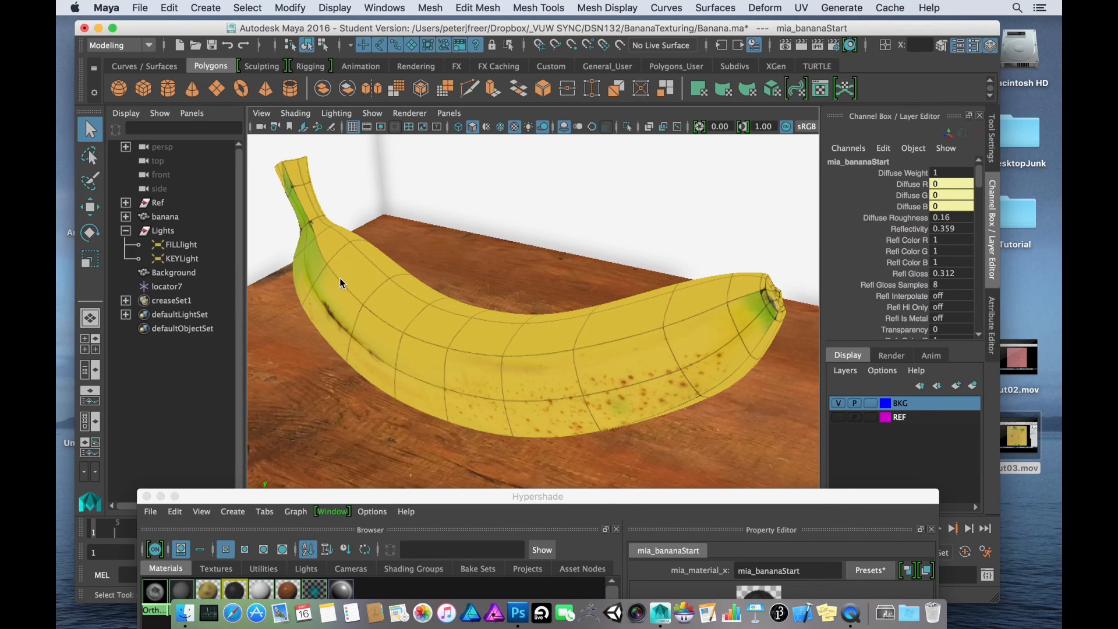
left_click_drag(396, 274, 403, 315)
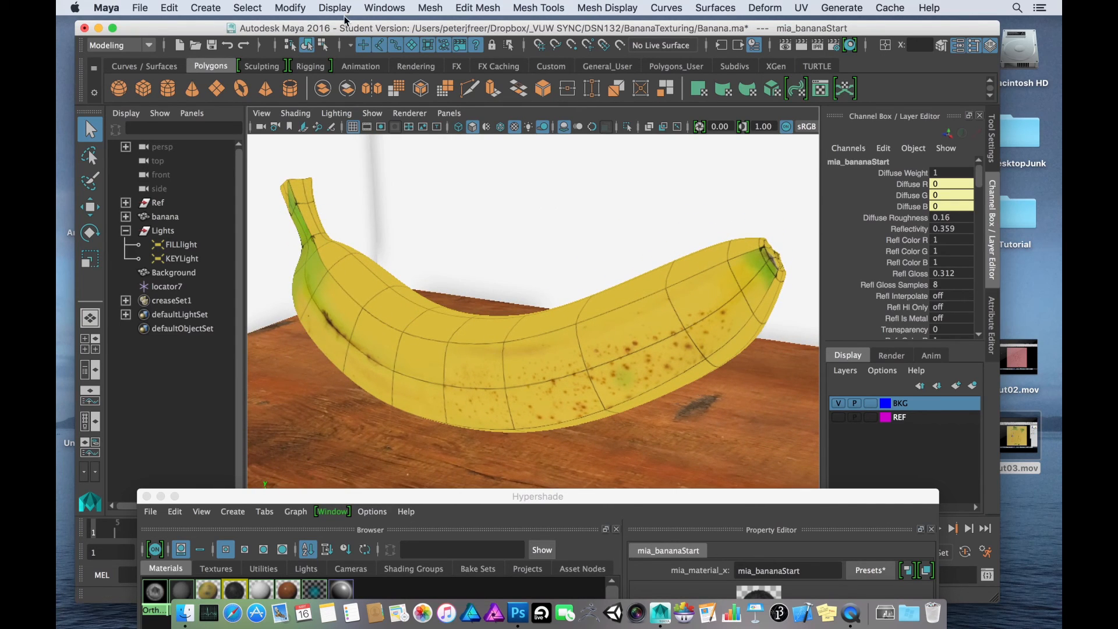
left_click_drag(345, 26, 346, 23)
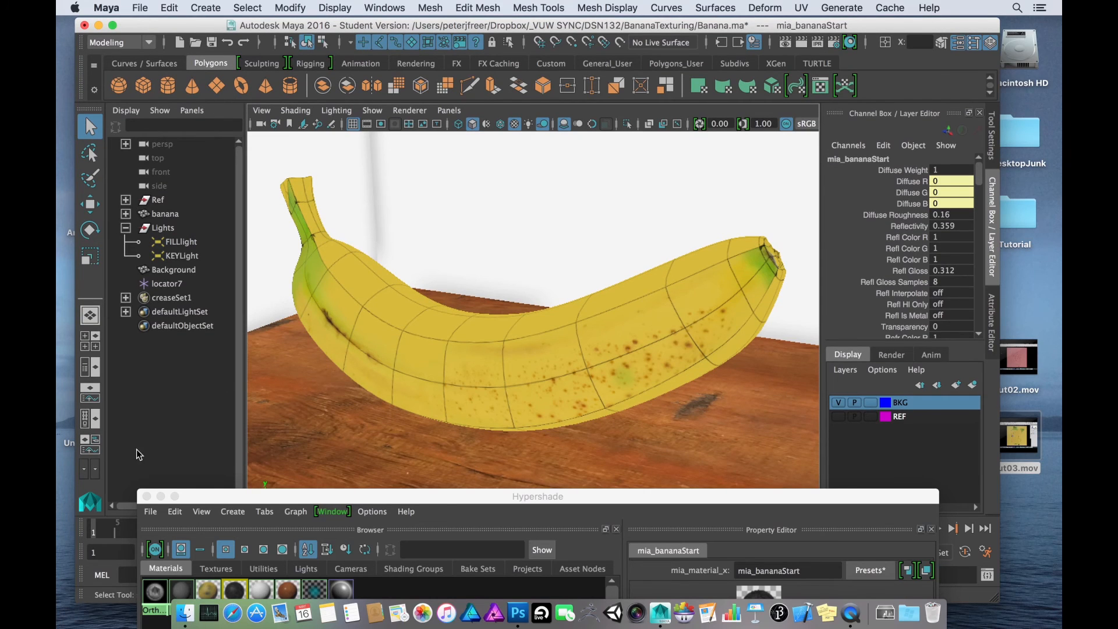
left_click(148, 498)
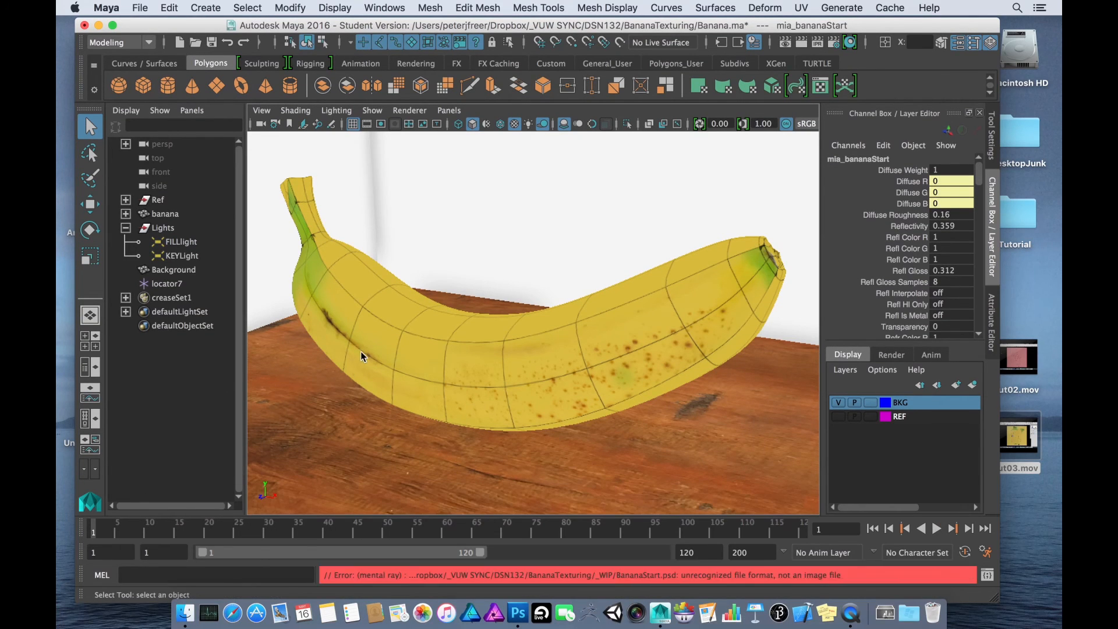
left_click_drag(361, 351, 394, 358)
left_click(393, 358)
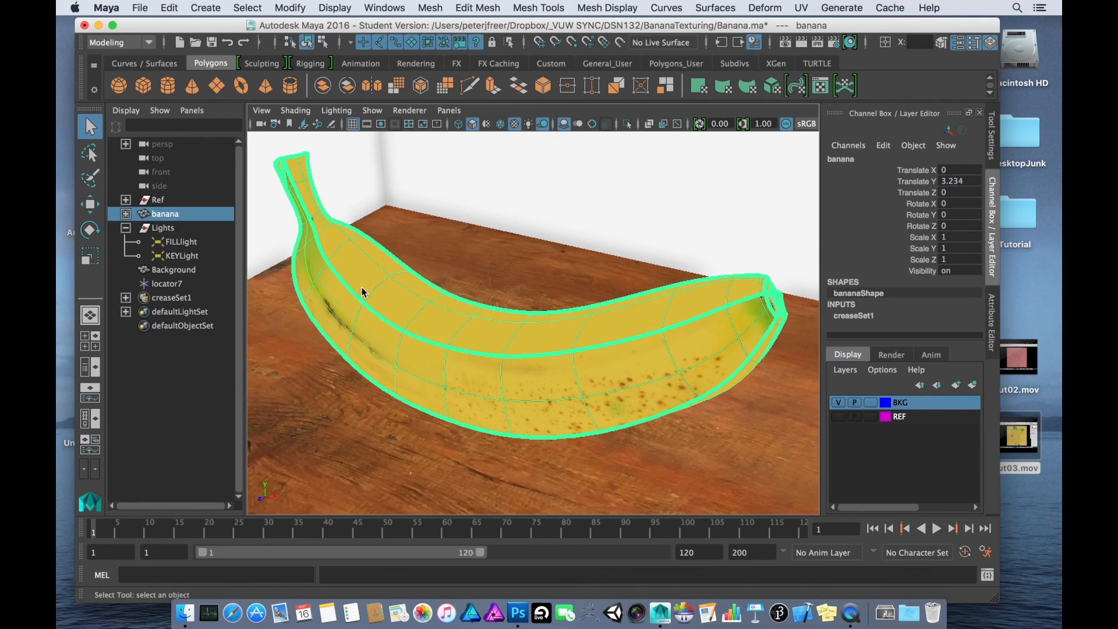
- Bring up the Hypershade again with the mia_bananaStart material, and close it
left_click(401, 147)
left_click(408, 303)
left_click_drag(408, 303, 409, 277)
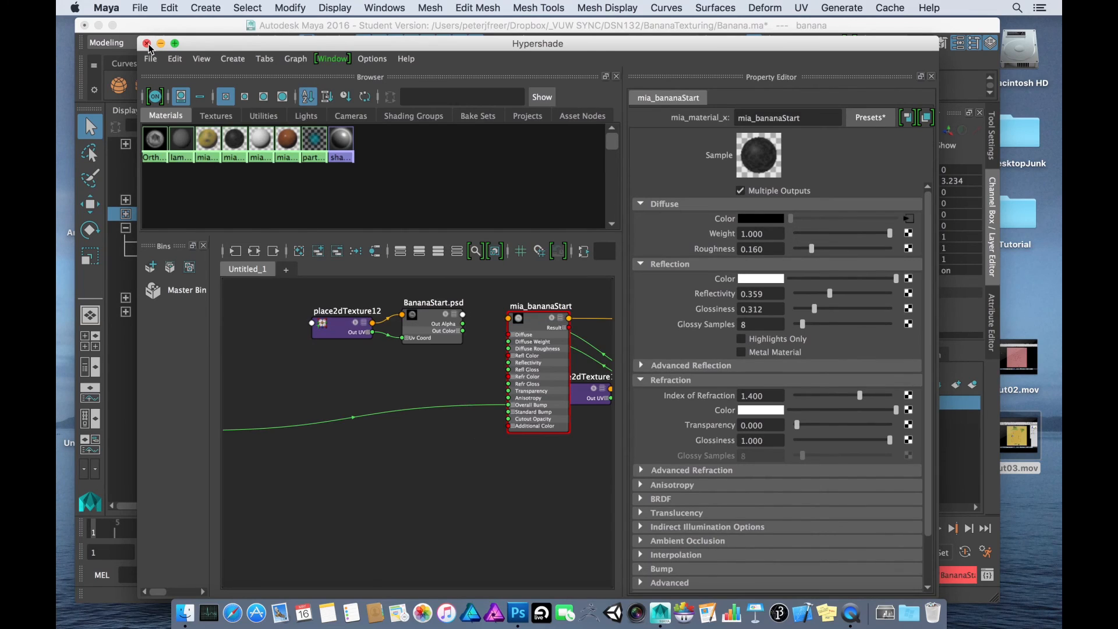
left_click(147, 43)
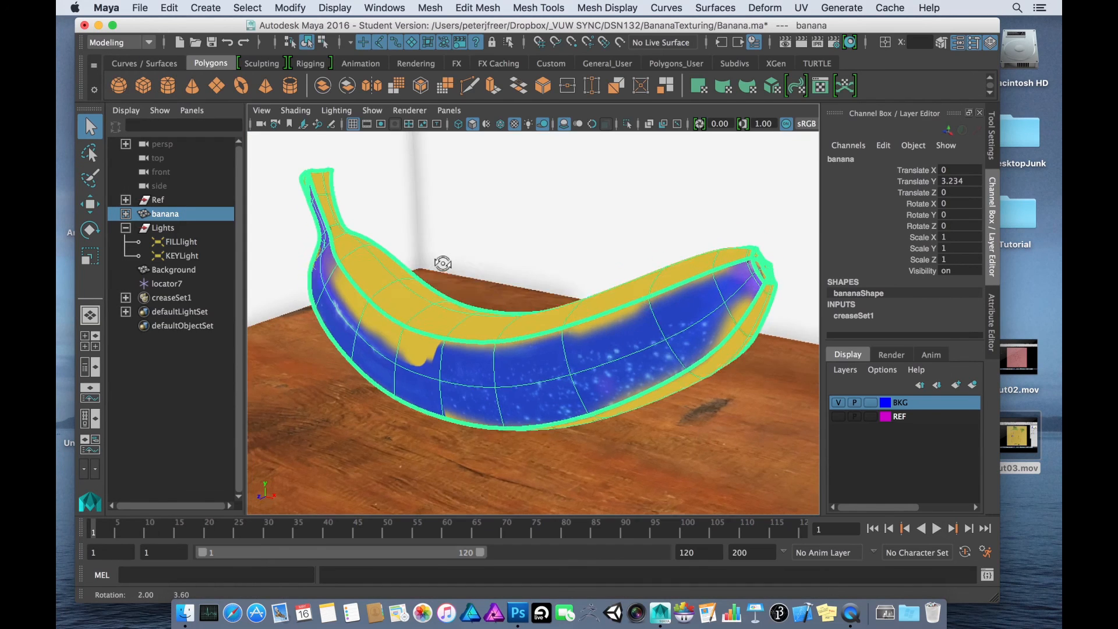
- Inspect the inverted texture on the banana from several angles
mouse_move(443, 263)
left_mouse_down("alt")
mouse_move(421, 272)
mouse_move(460, 266)
left_mouse_up("alt")
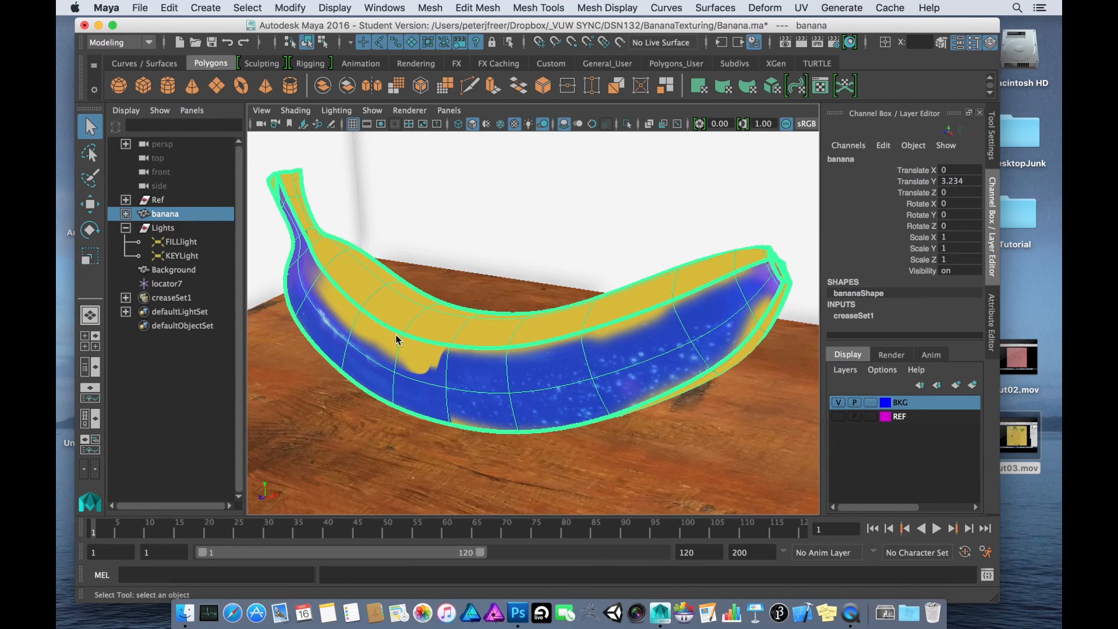
left_click_drag(396, 340, 443, 321, "alt")
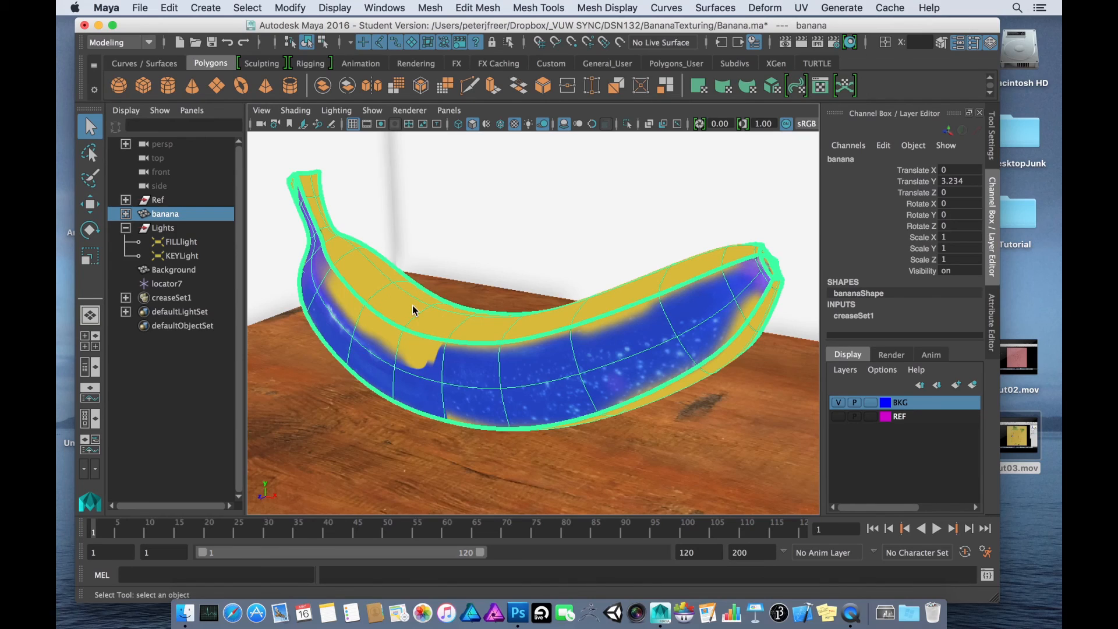
mouse_move(449, 270)
left_mouse_down("alt")
mouse_move(367, 329)
mouse_move(419, 274)
mouse_move(429, 233)
mouse_move(445, 265)
left_mouse_up("alt")
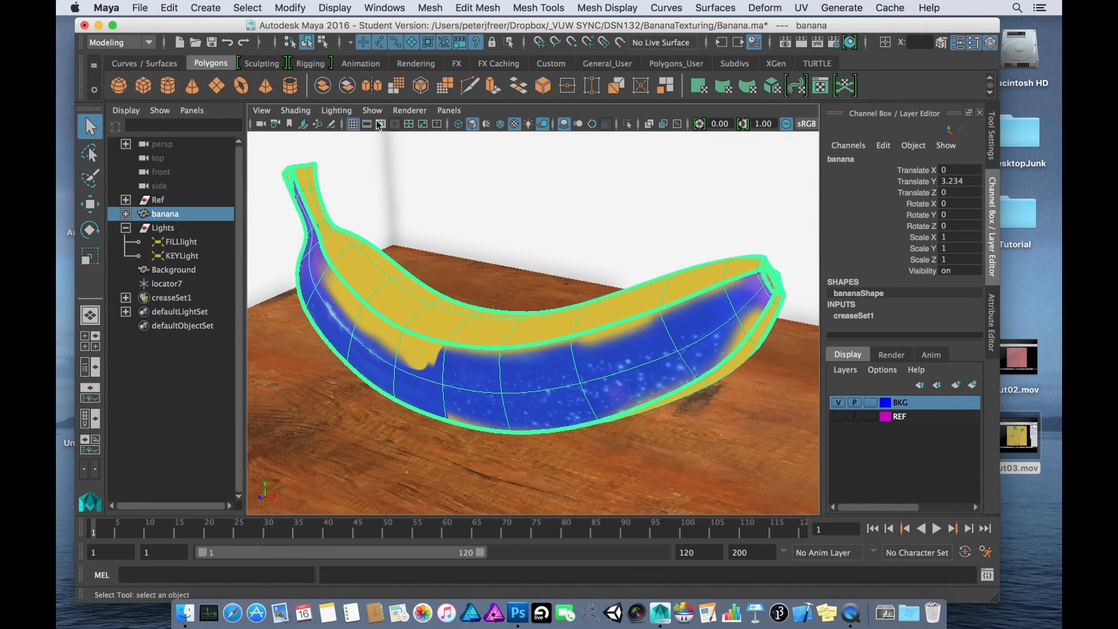
- Set the viewport lighting to Use All Lights and examine the lit banana from several sides
left_click(331, 111)
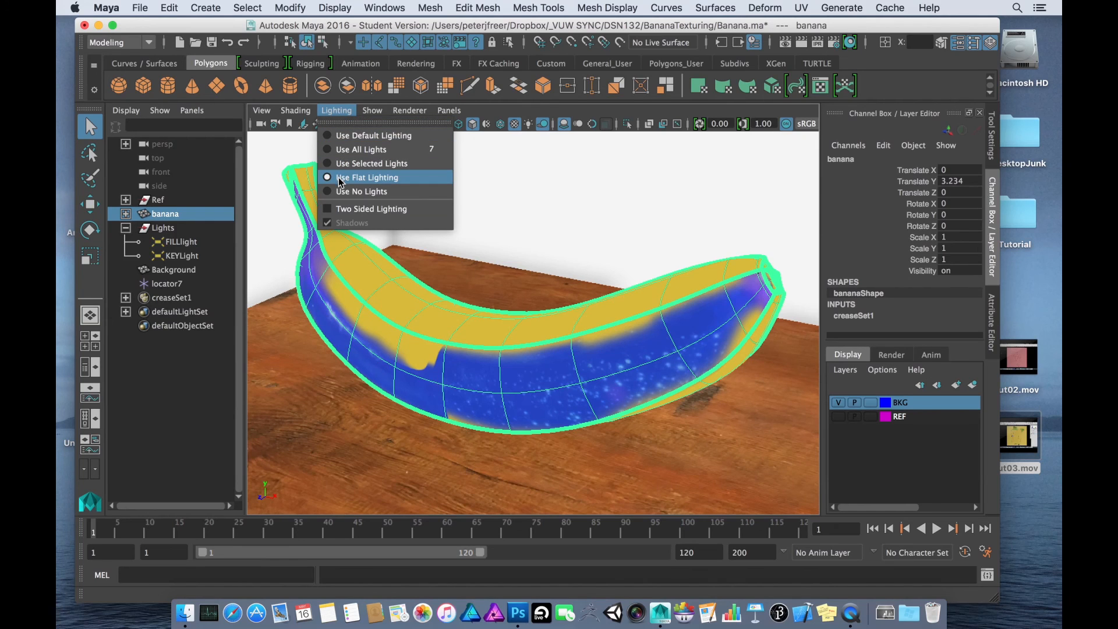
left_click_drag(524, 233, 411, 248)
left_click(470, 265)
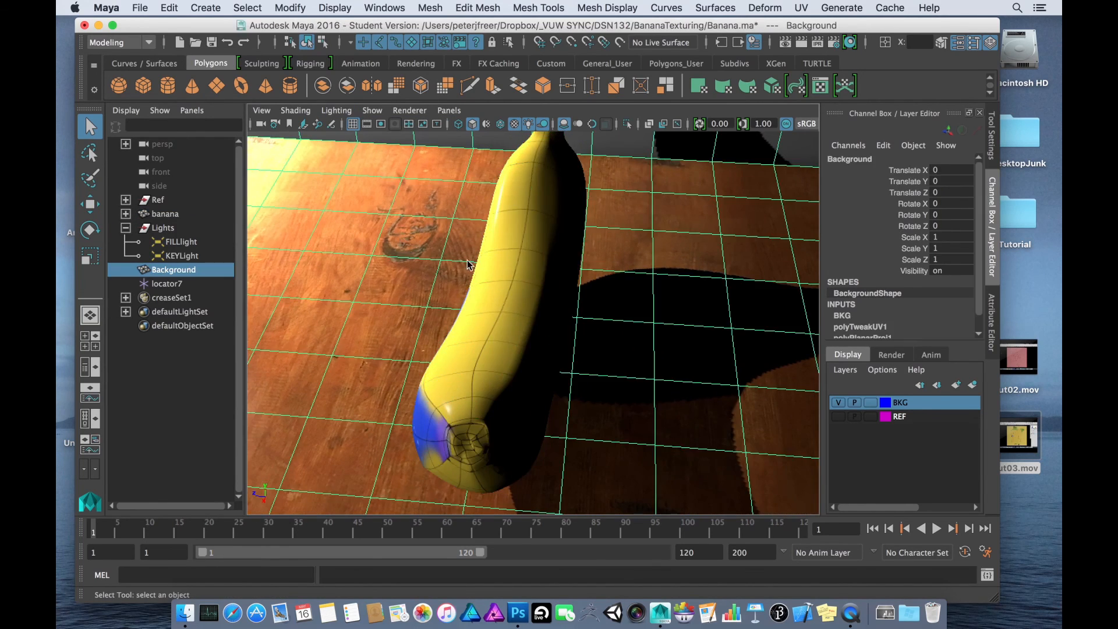
left_click_drag(496, 271, 593, 263)
left_click_drag(659, 231, 675, 260)
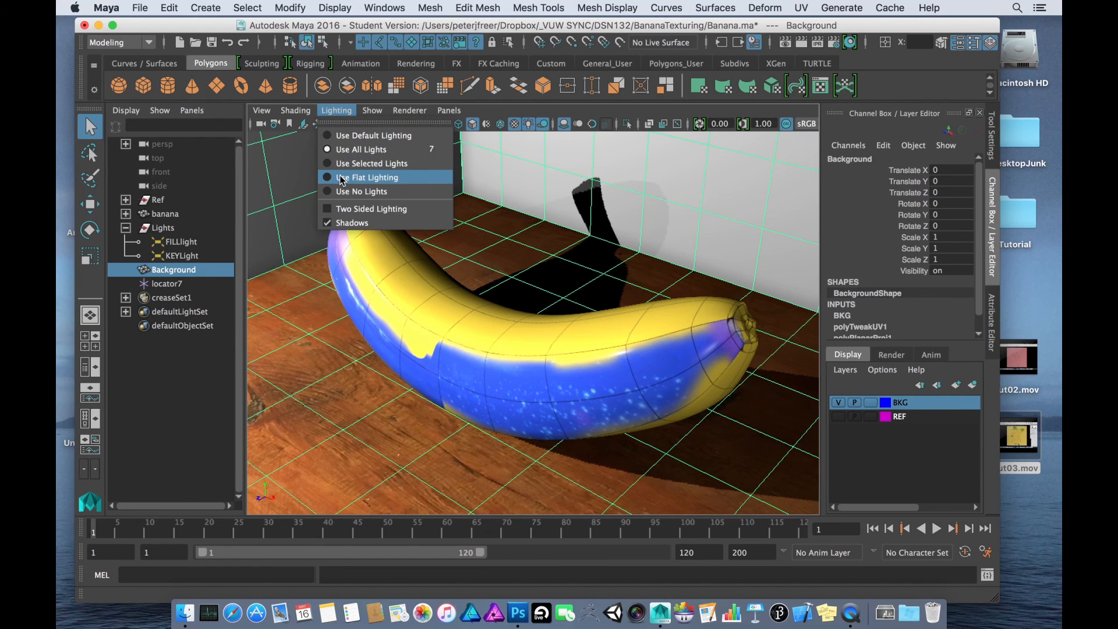
- Set the viewport lighting to Use Flat Lighting and check the banana's texture
left_click(342, 178)
left_click_drag(326, 250, 360, 233)
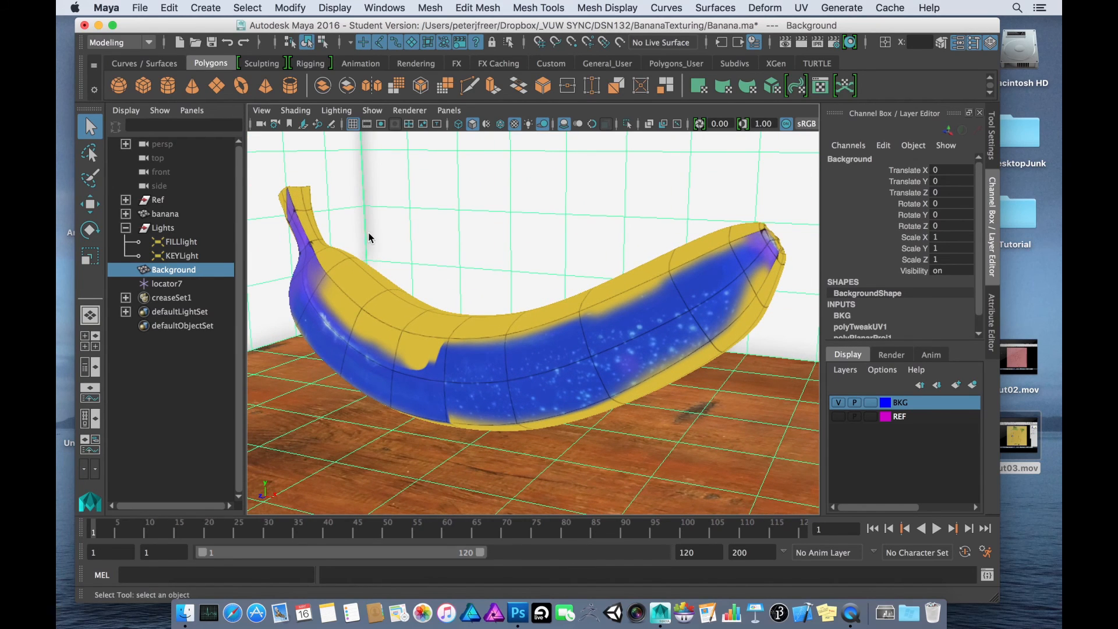
- Switch to Photoshop and close the BananaStart.psd document
key("super+Tab")
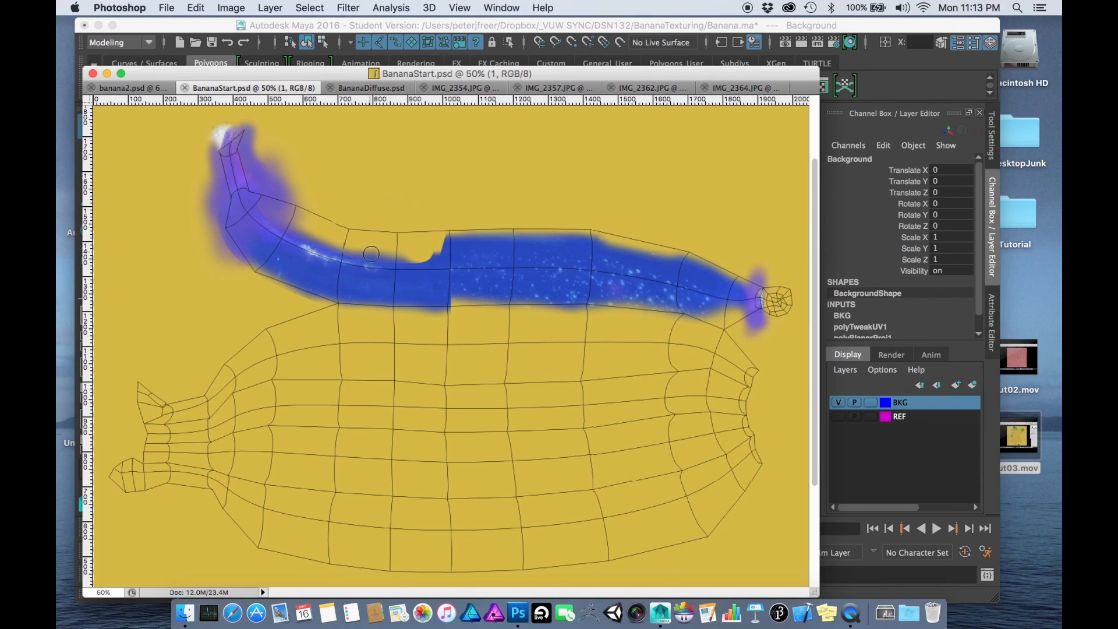
left_click(185, 88)
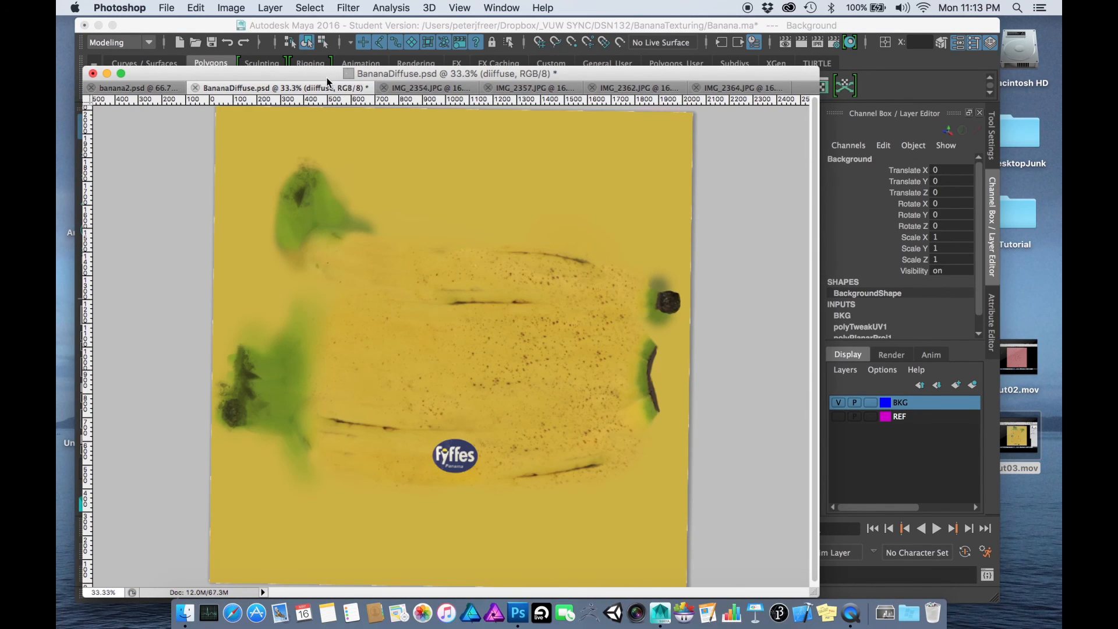
- Show the hidden panels and examine the layers inside the diiffuse group of BananaDiffuse.psd
left_click_drag(326, 77, 348, 64)
key("Tab")
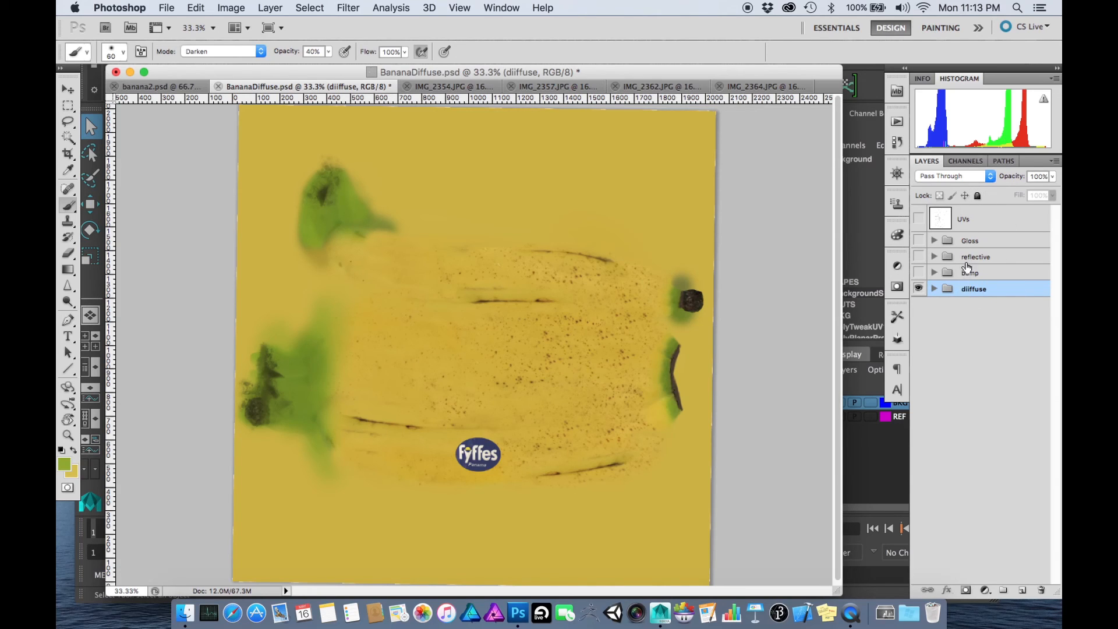
left_click(934, 292)
left_click(934, 291)
left_click(936, 292)
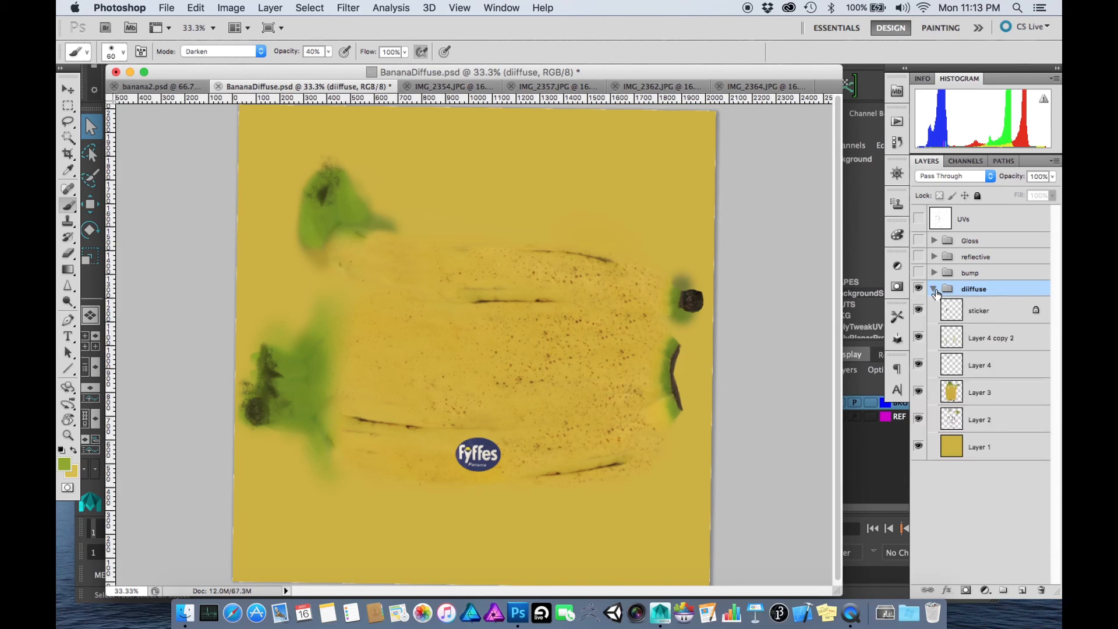
left_click(935, 291)
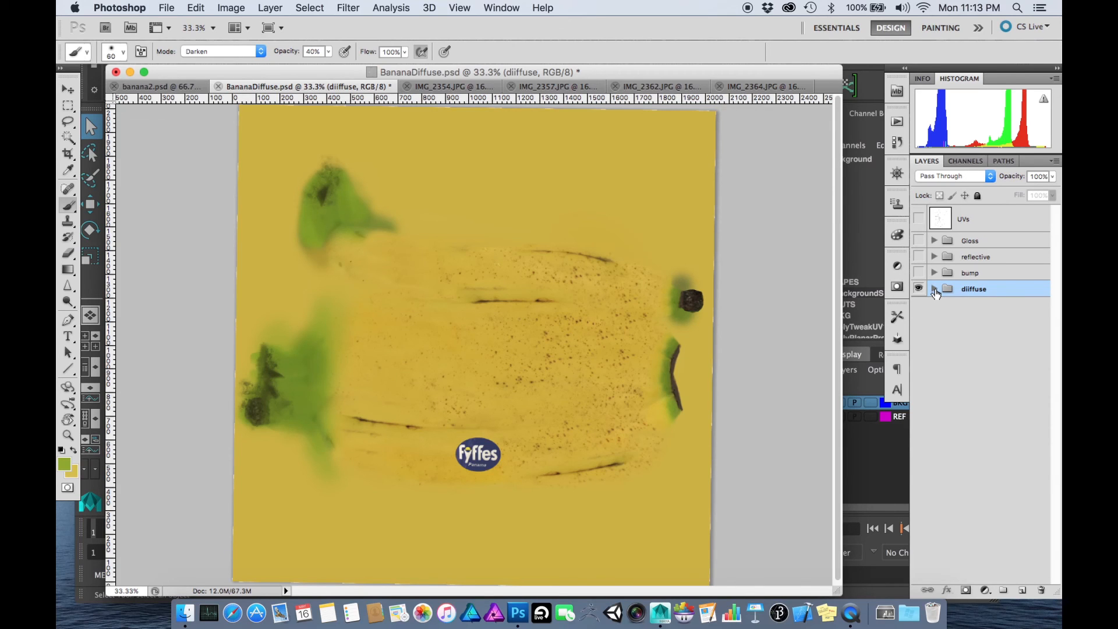
- Switch to Maya and load BananaDiffuse.png from the project's sourceimages folder into the file12 texture node
key("super+Tab")
left_click(625, 358)
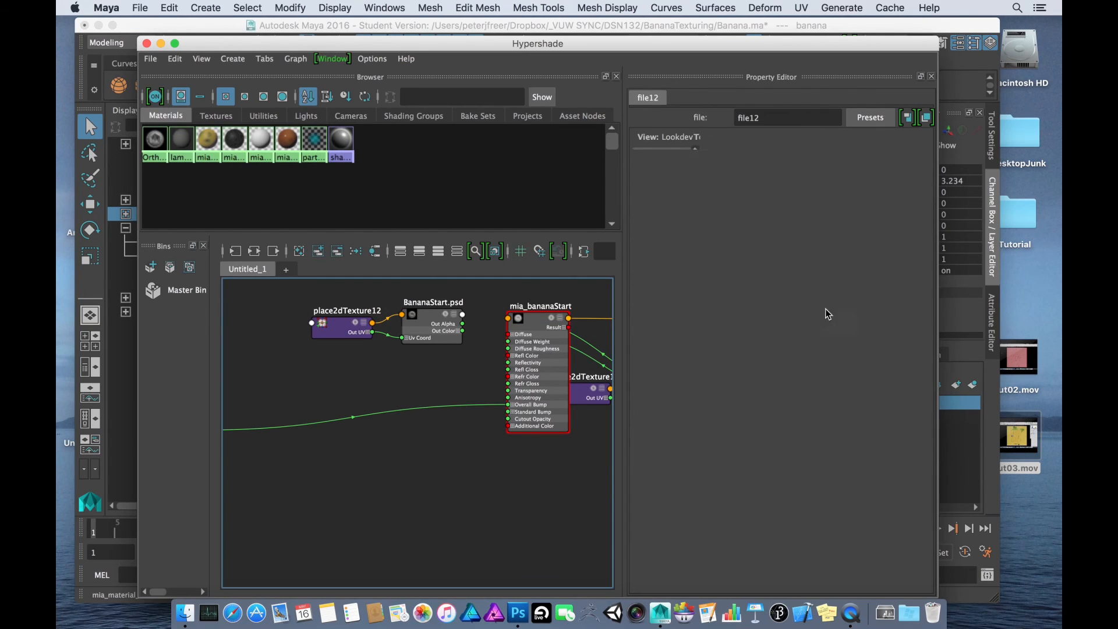
left_click(921, 214)
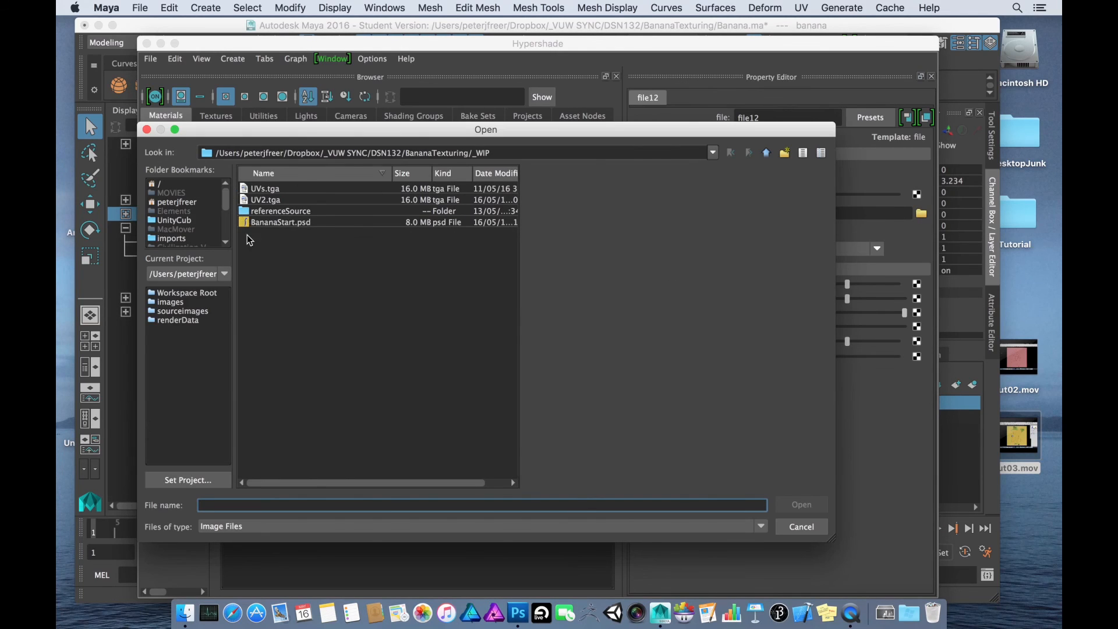
left_click(767, 153)
double_click(274, 225)
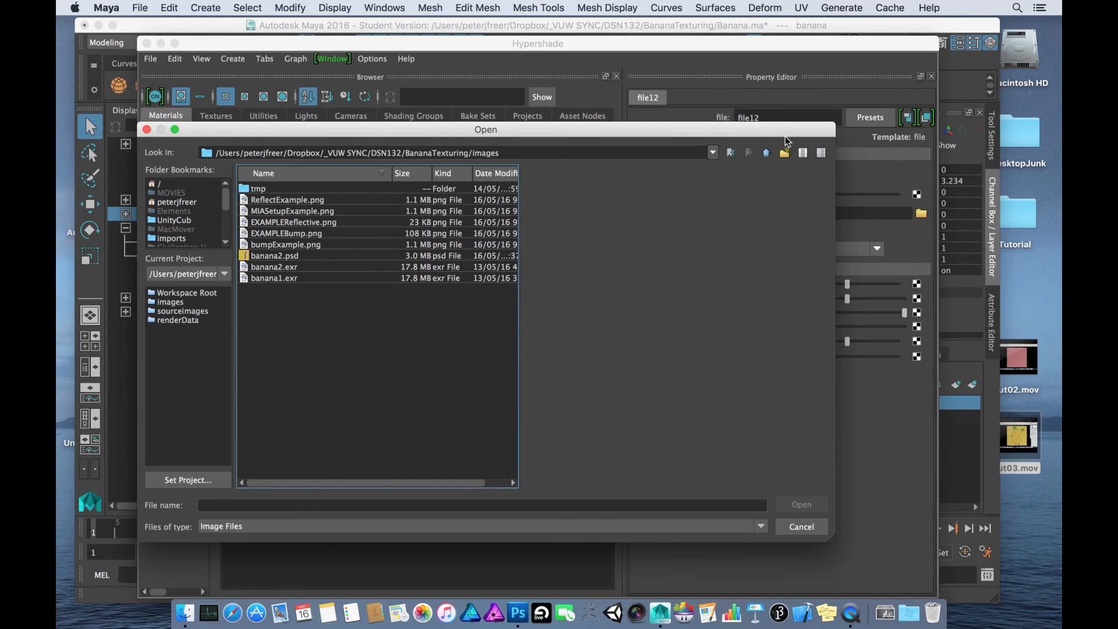
left_click(767, 153)
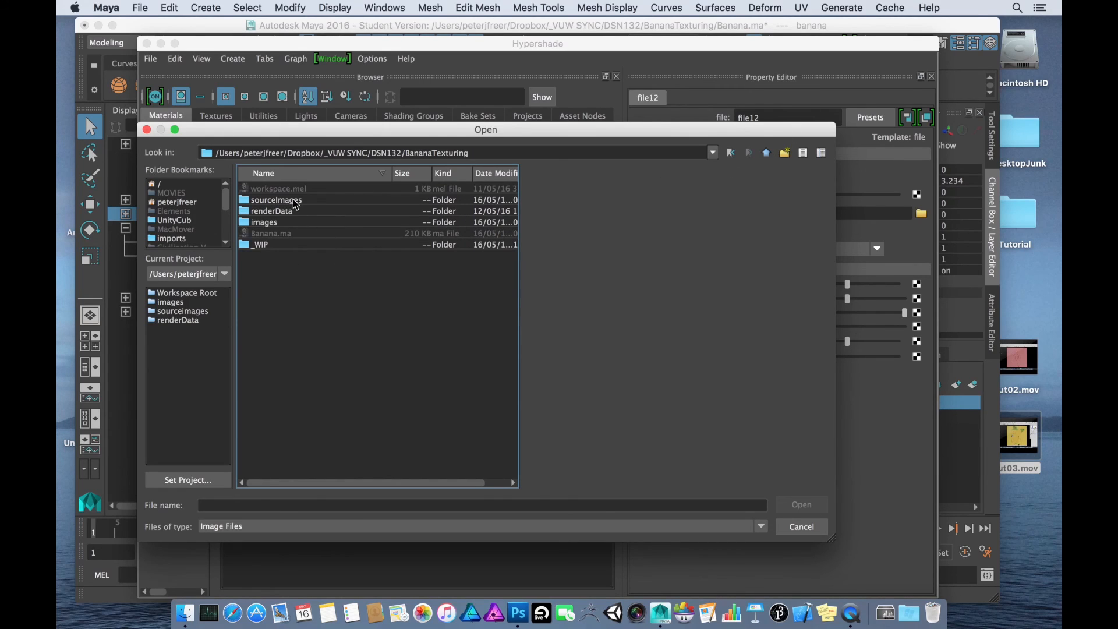
double_click(279, 200)
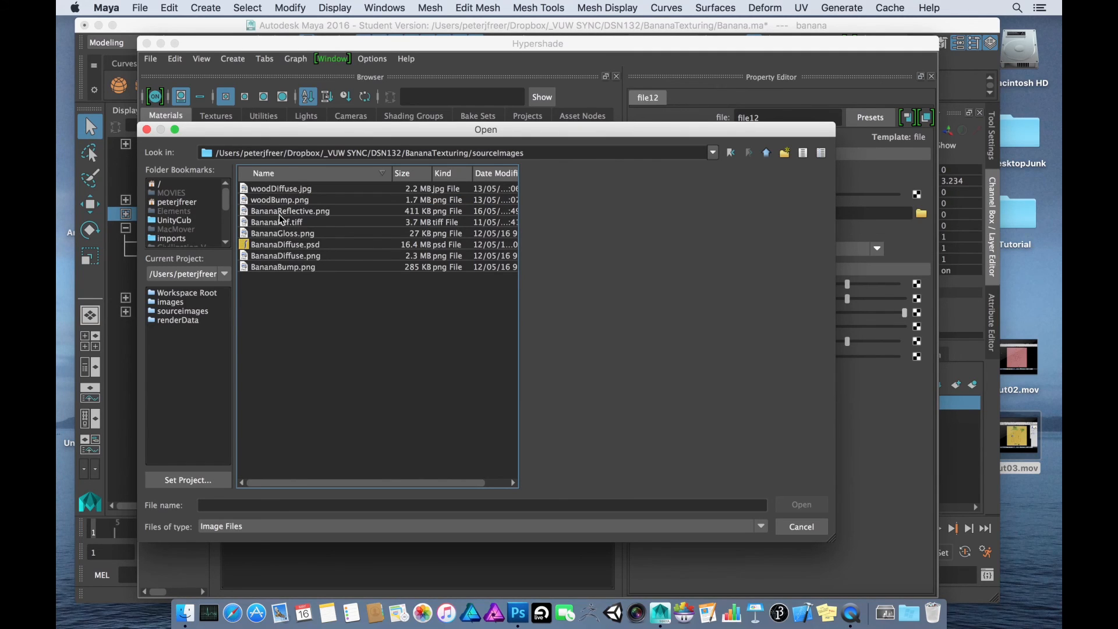
left_click(279, 257)
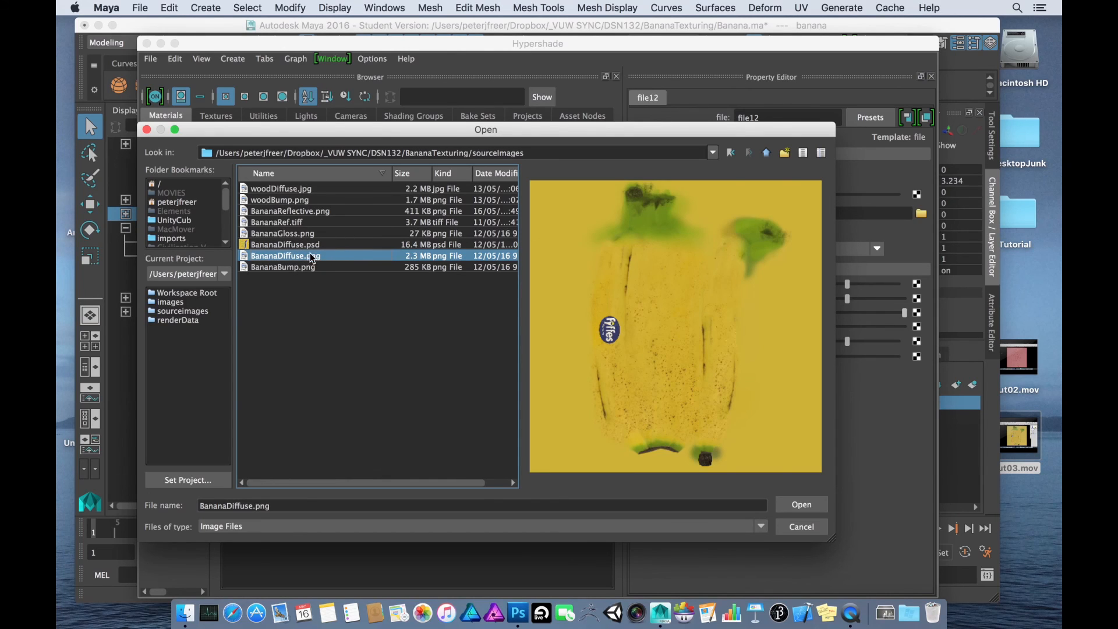
left_click(798, 505)
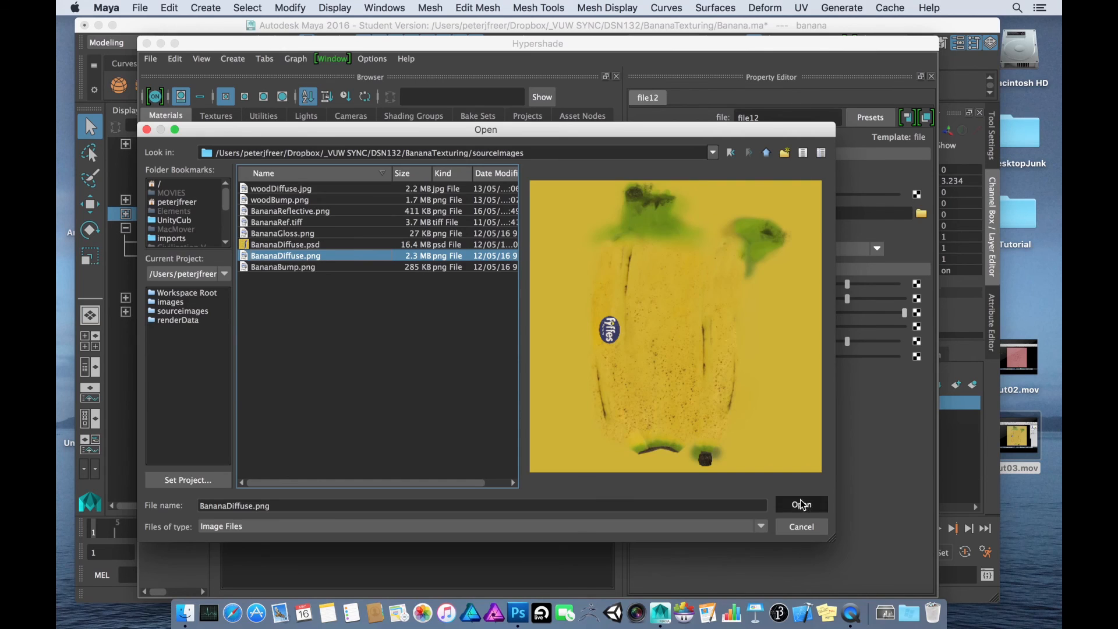
- Move the Hypershade window off the viewport and examine the textured banana from several angles
left_click_drag(373, 42, 366, 417)
left_click(423, 273)
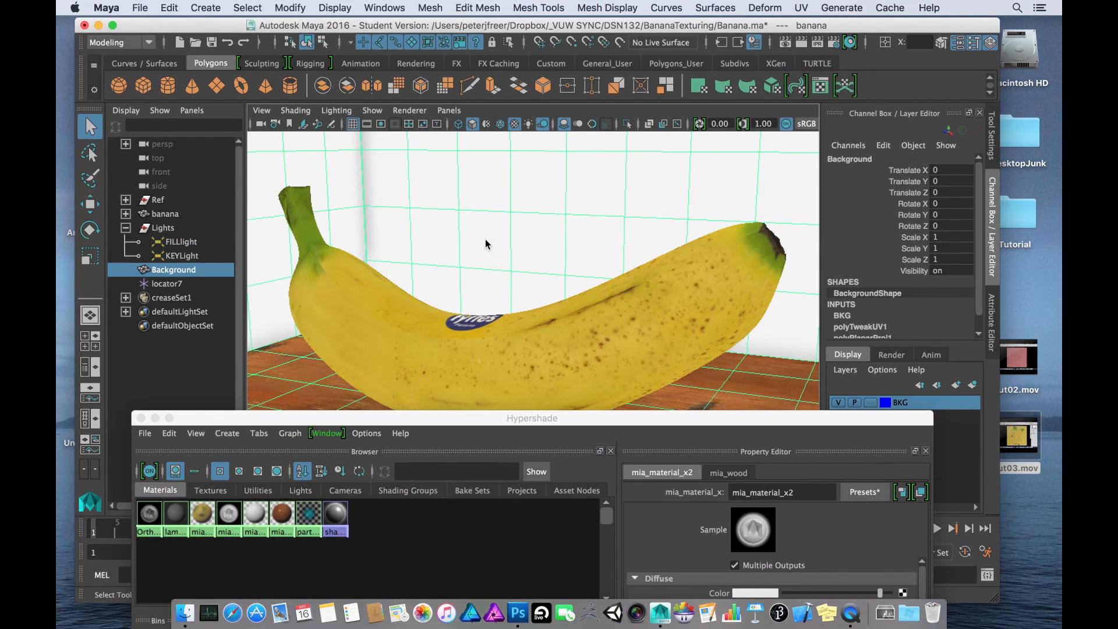
left_click_drag(487, 242, 455, 248)
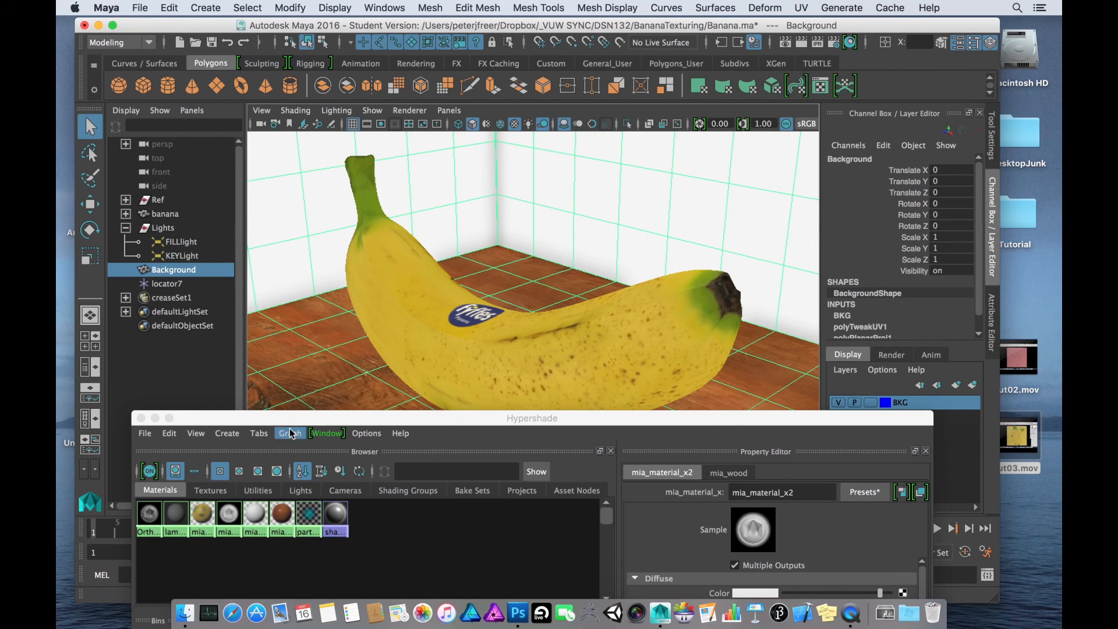
mouse_move(290, 421)
left_mouse_down()
mouse_move(298, 349)
mouse_move(295, 422)
left_mouse_up()
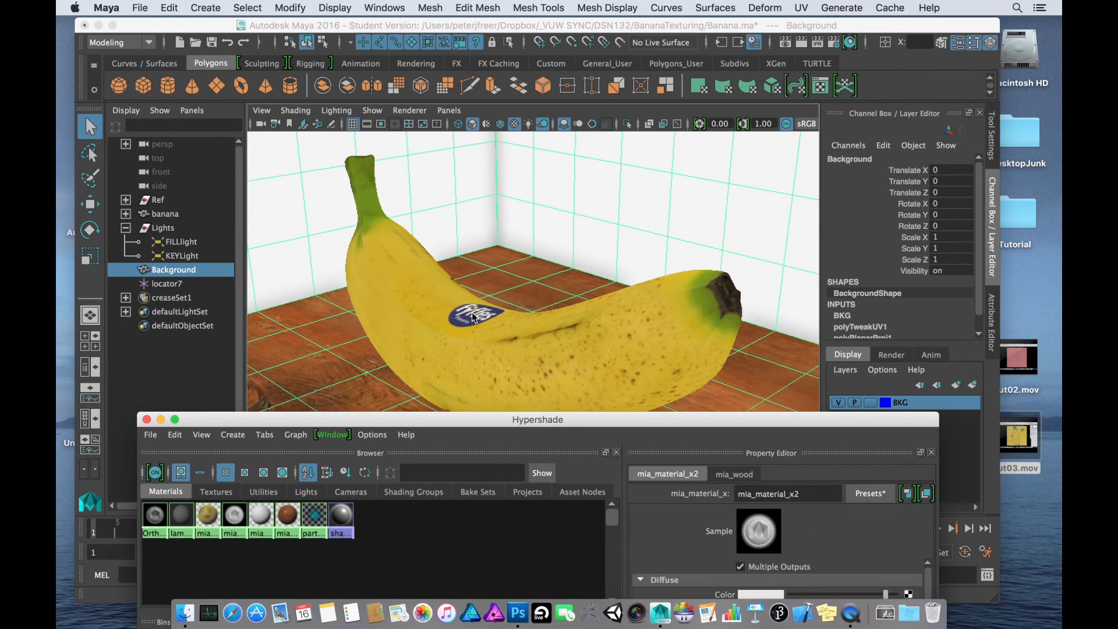
left_click_drag(471, 313, 432, 284)
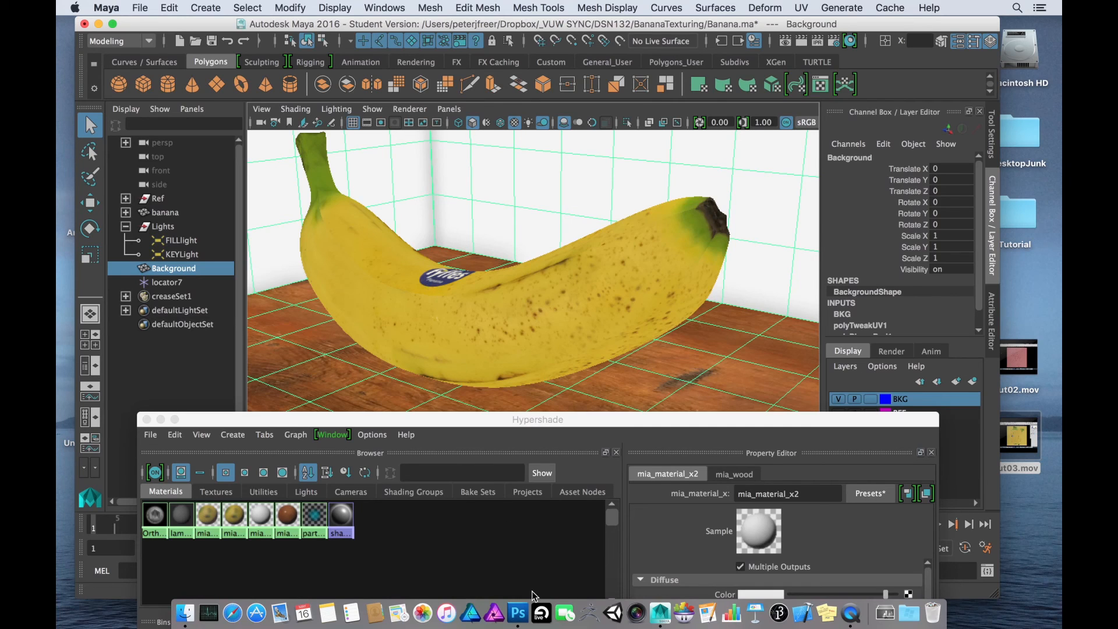
- Switch to Photoshop and preview the bump and reflective groups by toggling their visibility
left_click(517, 609)
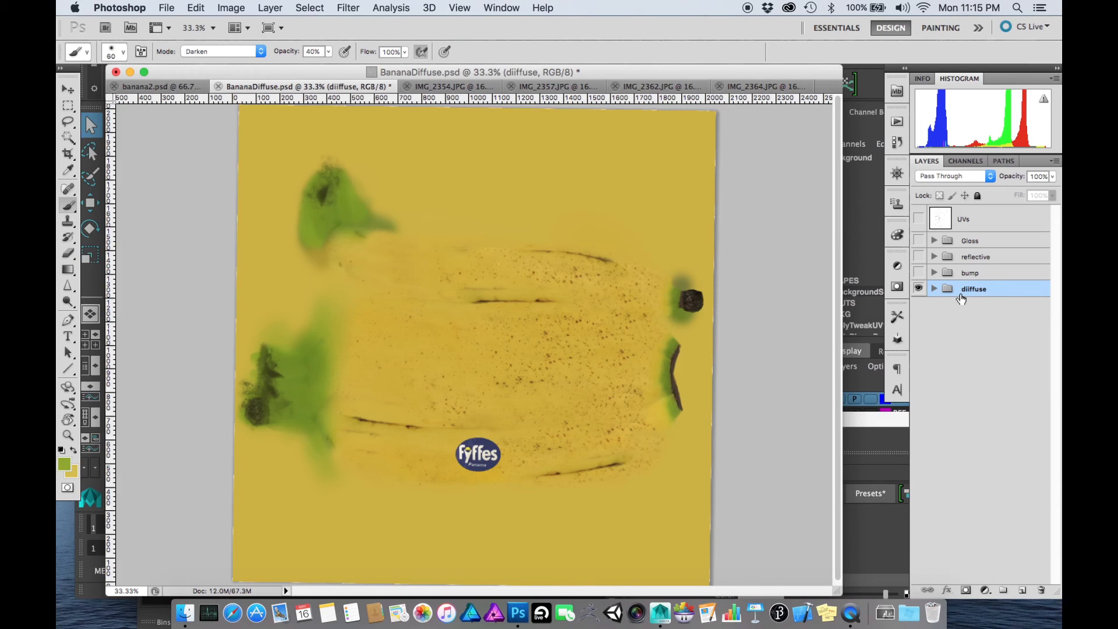
left_click(919, 273)
left_click(919, 272)
left_click(919, 257)
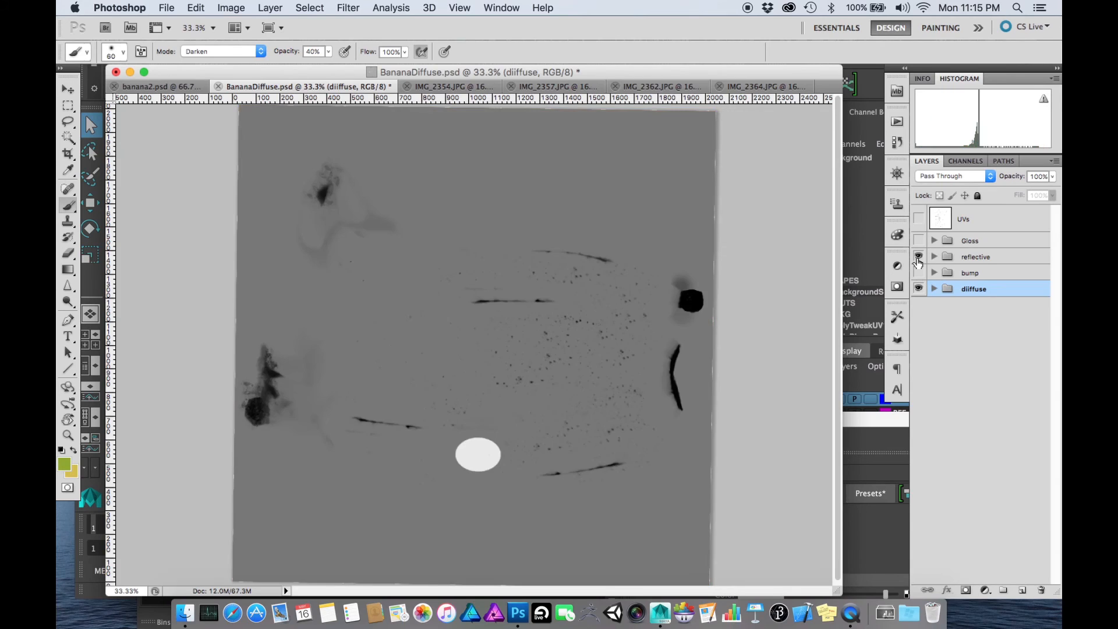
left_click(919, 257)
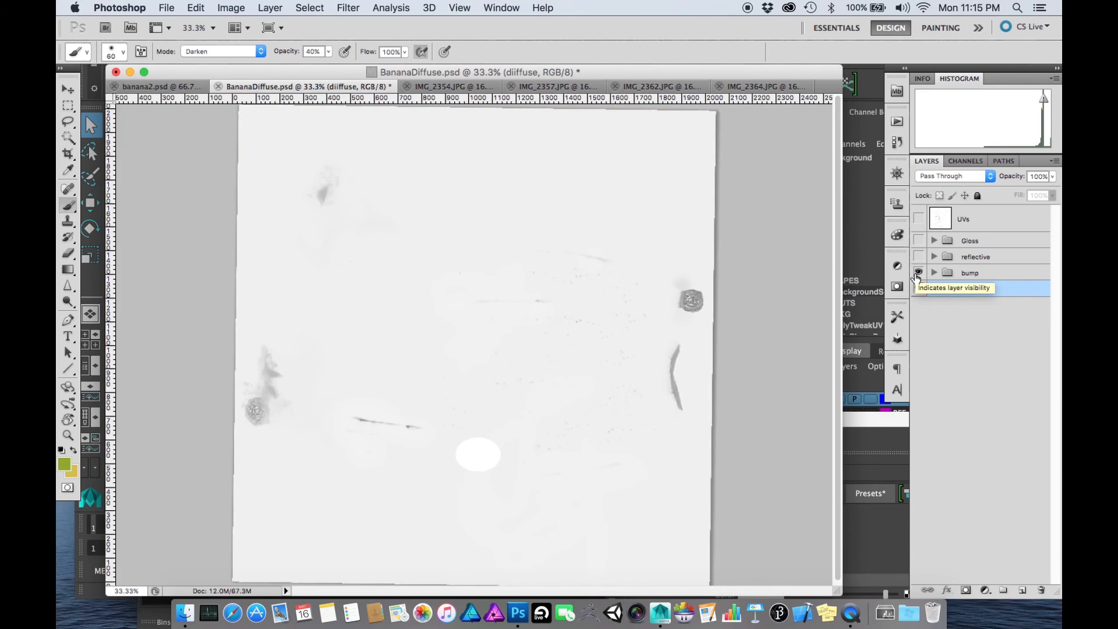
left_click(919, 273)
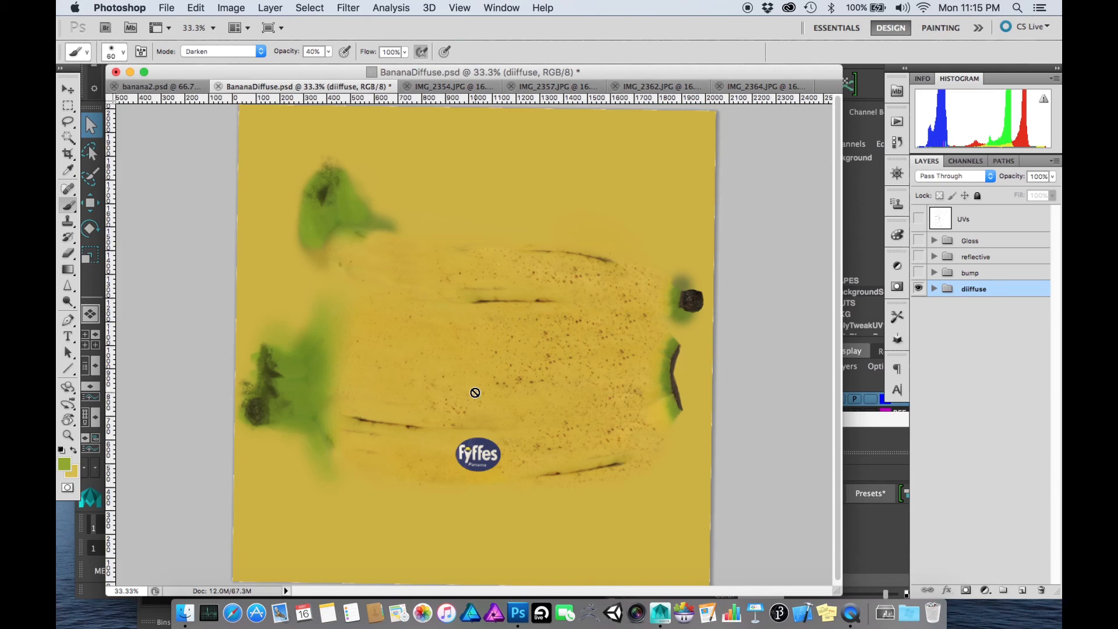
- Examine what each layer in the diiffuse group contributes, from sticker down to Layer 2, by toggling its visibility
left_click(934, 288)
left_click(919, 310)
left_click(919, 311)
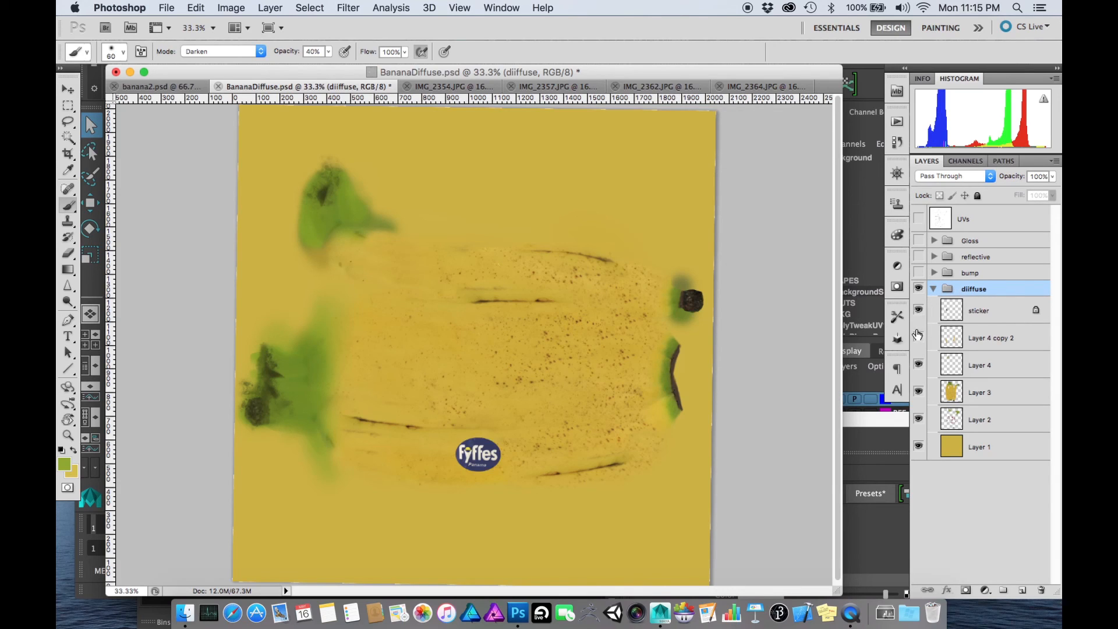
left_click(918, 338)
left_click(918, 338)
left_click(919, 366)
left_click(918, 392)
left_click(918, 392)
left_click(919, 420)
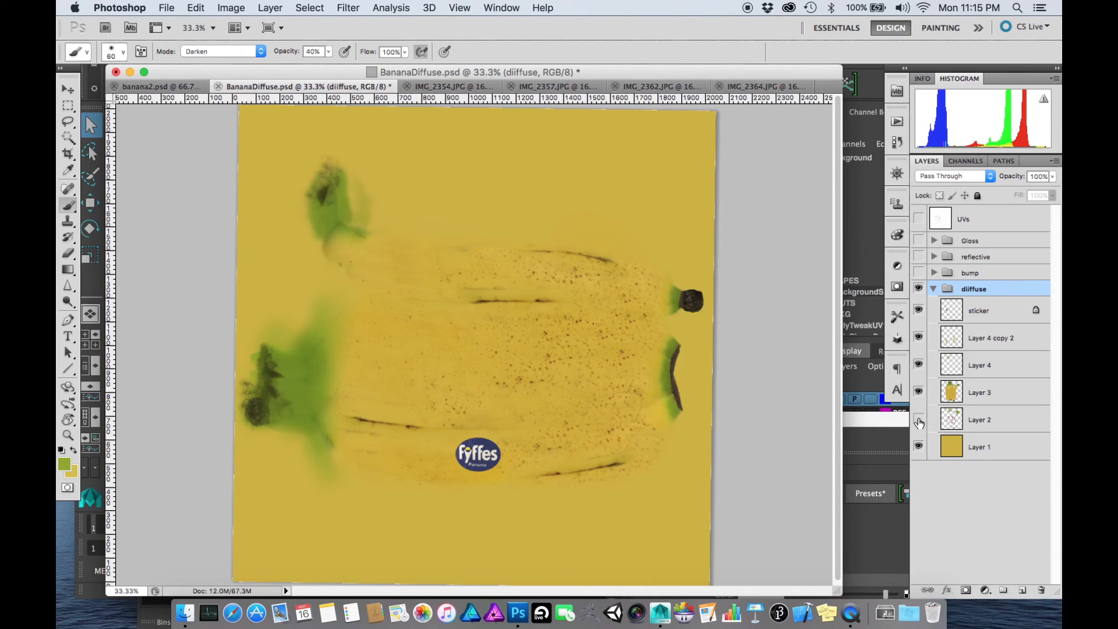
left_click(919, 420)
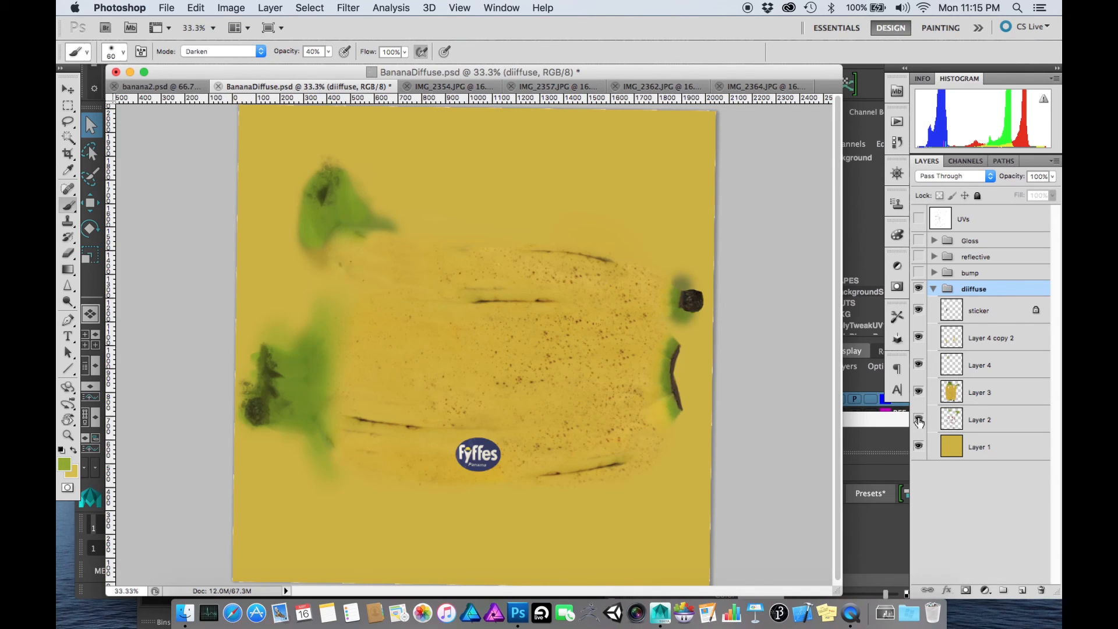
left_click(935, 289)
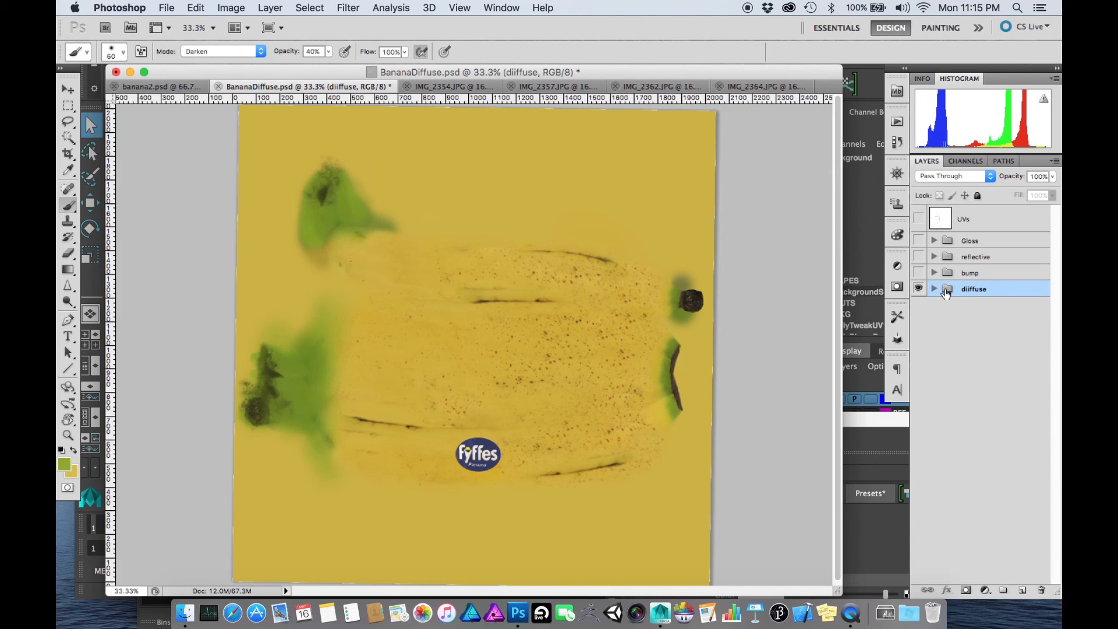
- Duplicate the diiffuse group and rename the copy Bump
key("super+j")
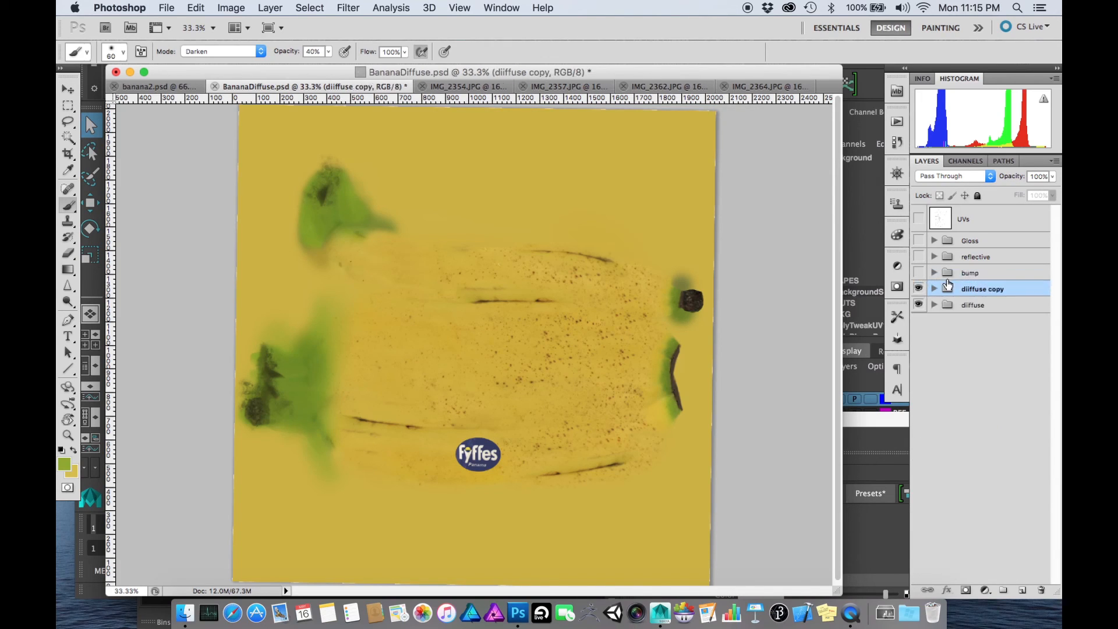
double_click(971, 283)
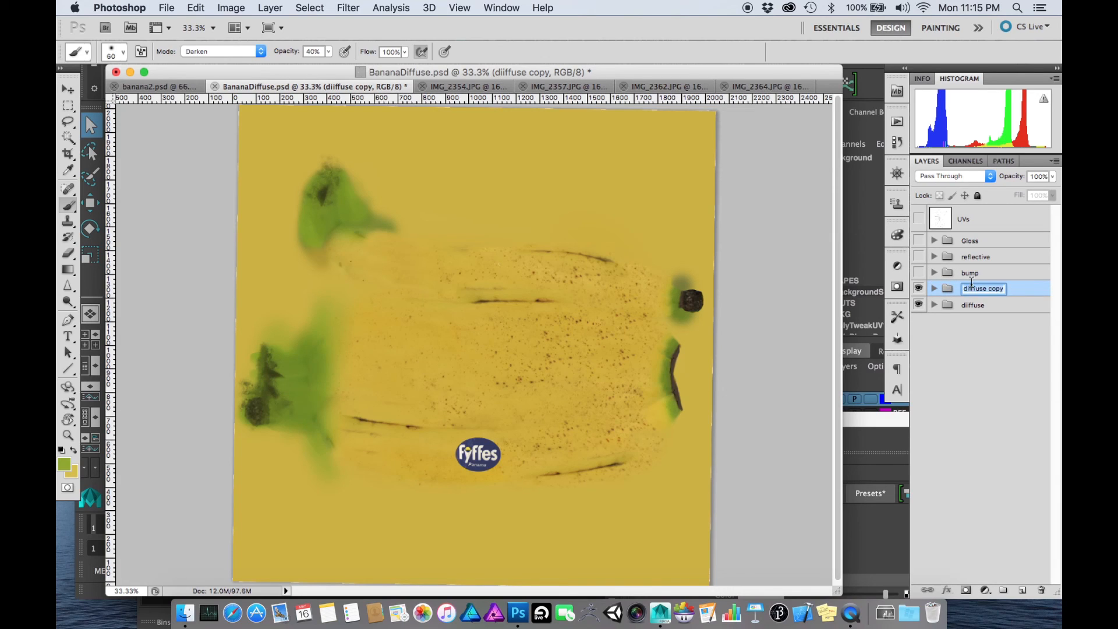
type("Bump")
key("Return")
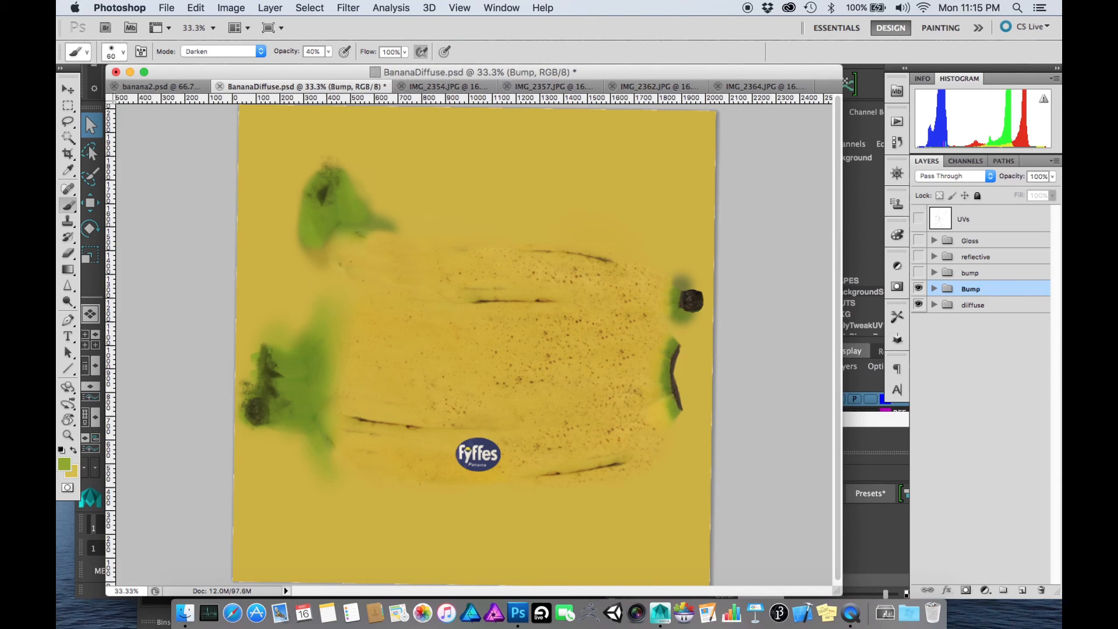
- Merge the layers from Layer 4 copy 2 down to Layer 1 in the Bump group, keeping the sticker layer separate
left_click(935, 289)
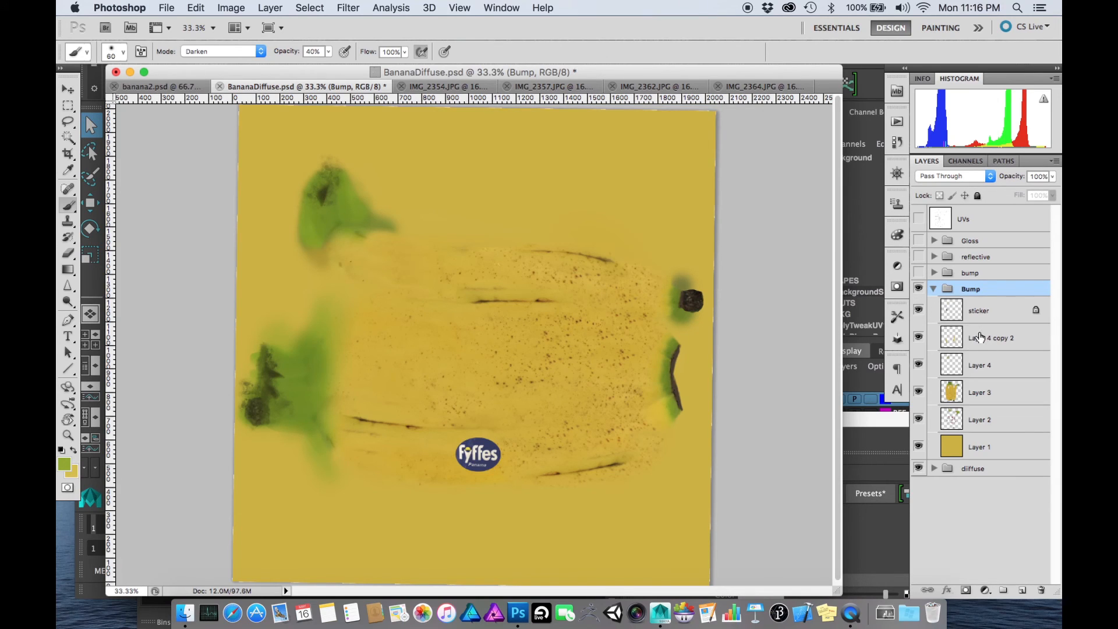
left_click(981, 338)
left_click(995, 449, "shift")
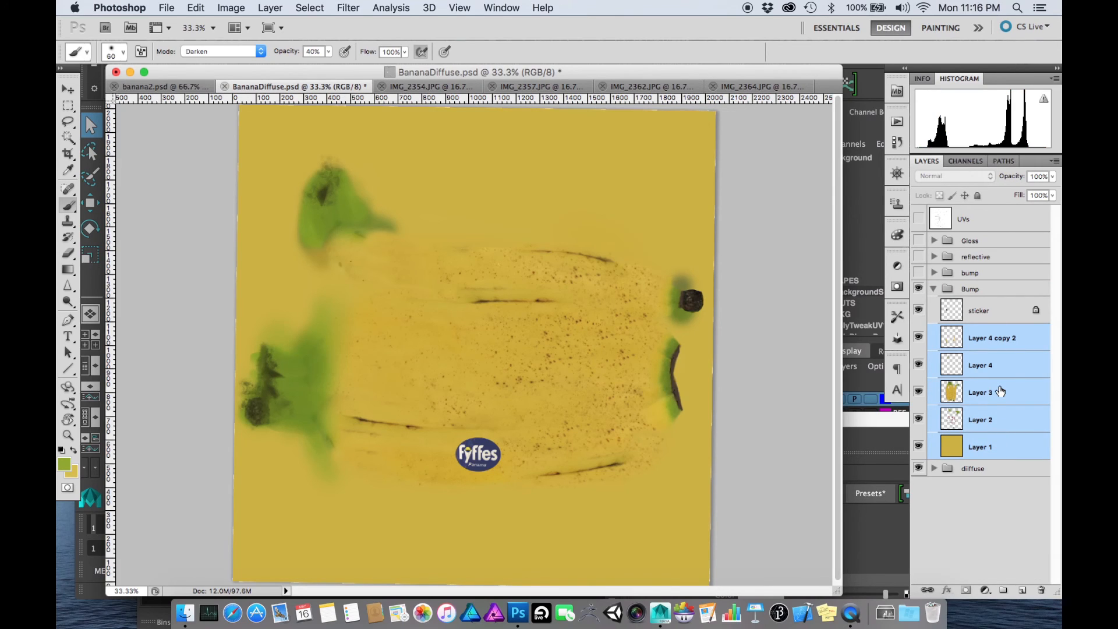
key("super+e")
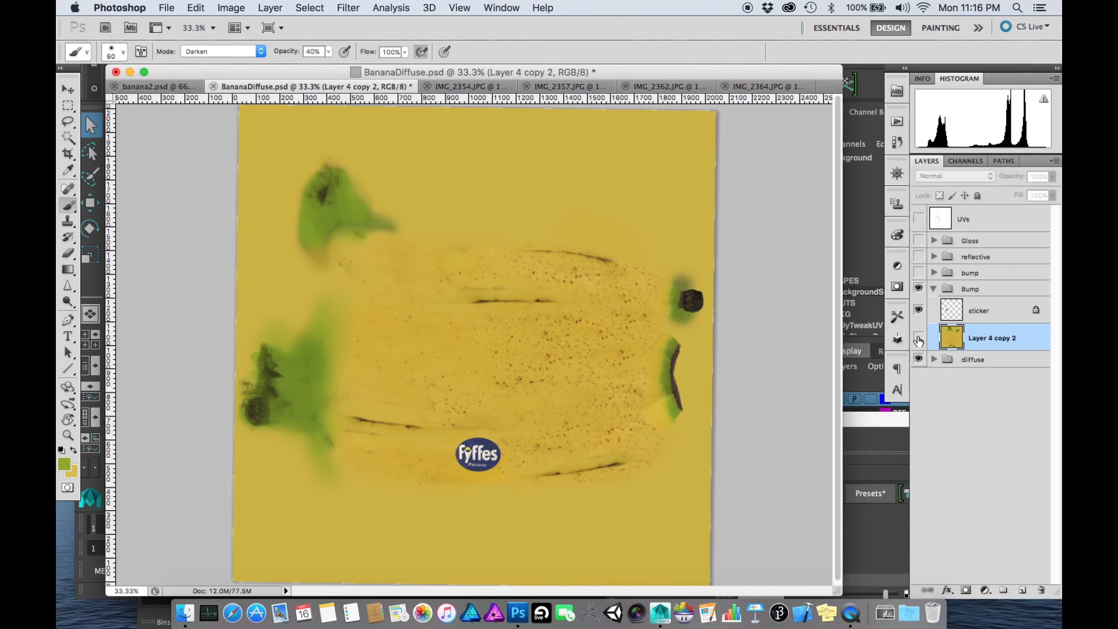
left_click(919, 312)
left_click(919, 316)
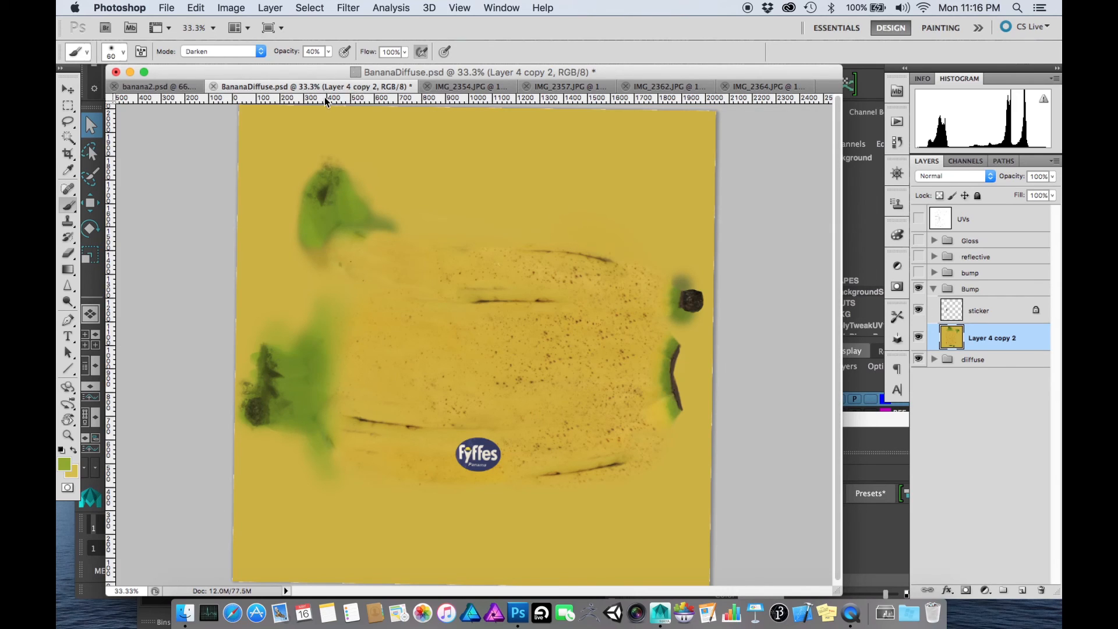
- Switch to Finder and preview EXAMPLEBump.png from the images folder
key("super+Tab")
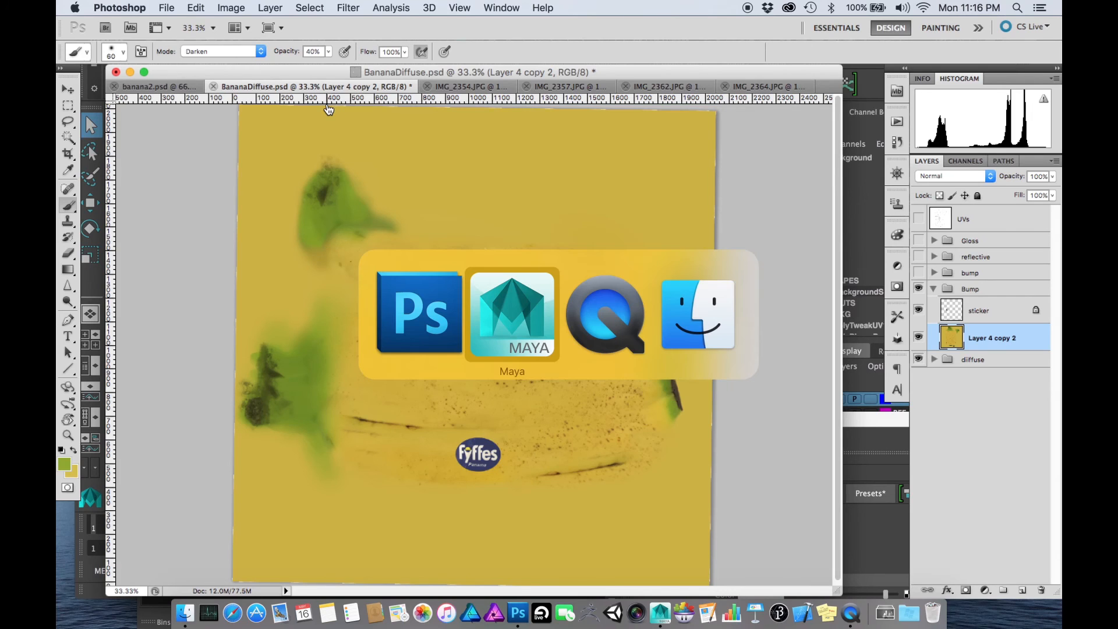
key("super+Tab")
key("super+Tab")
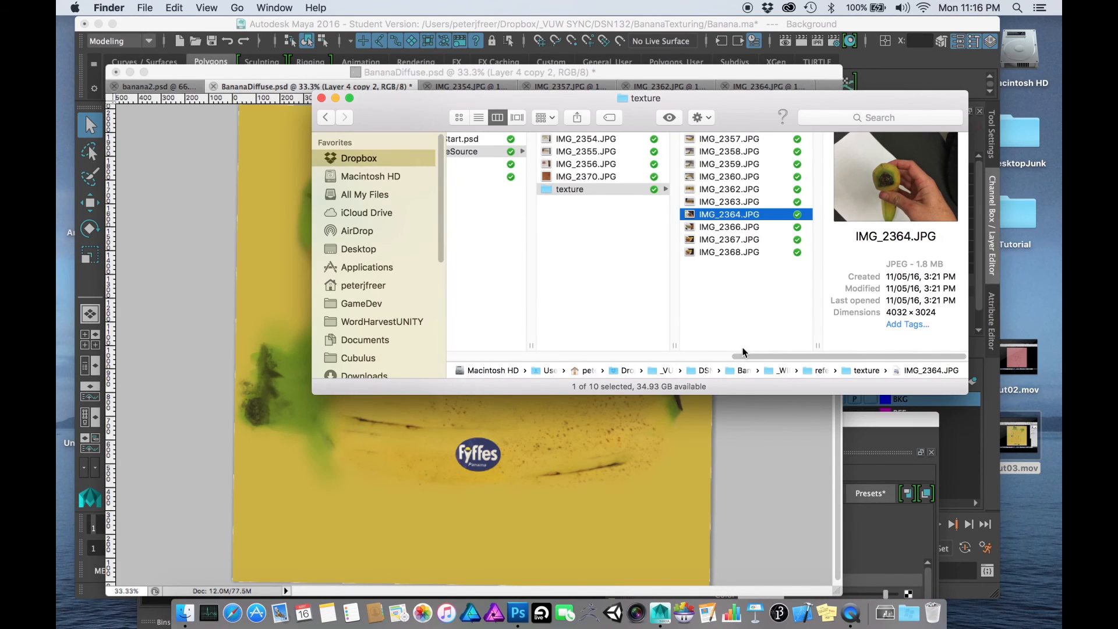
scroll(728, 349, "left", 5)
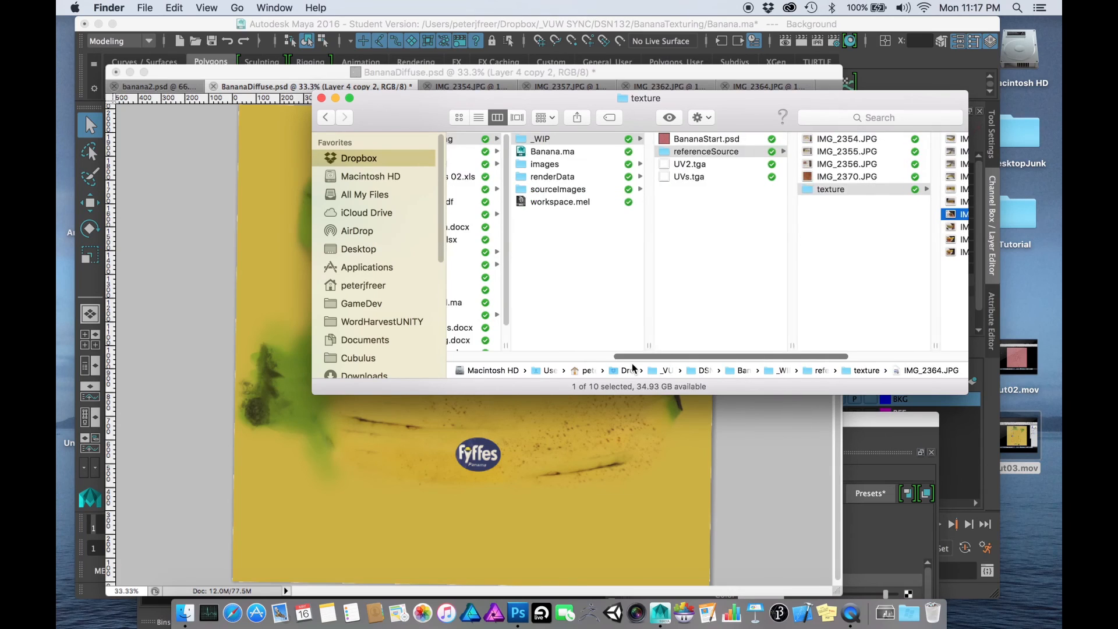
left_click(564, 164)
left_click(704, 191)
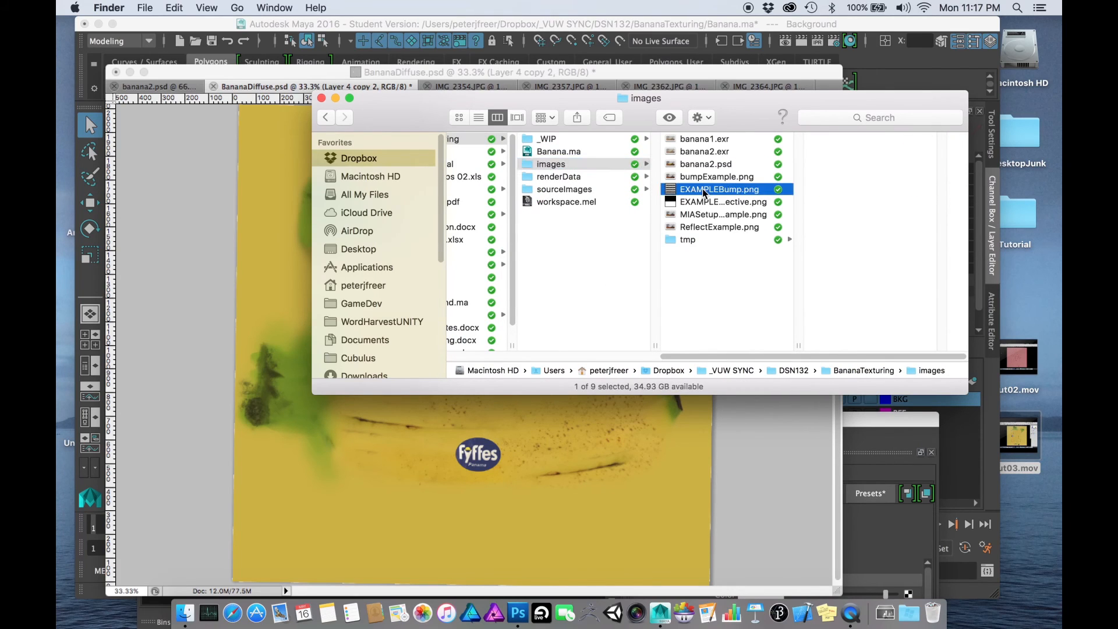
key("space")
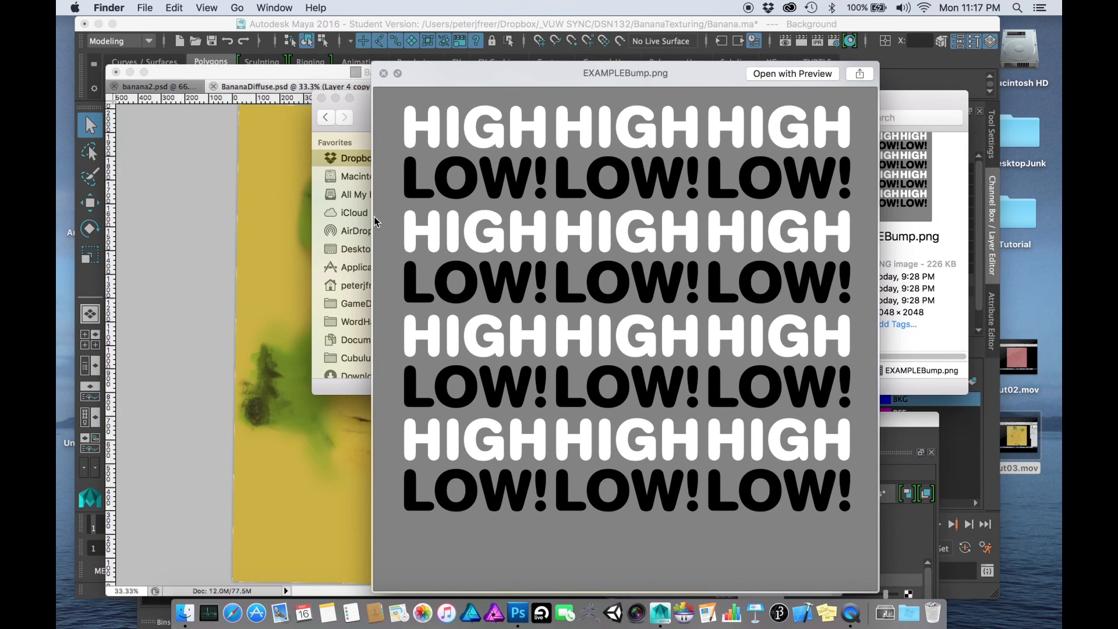
key("space")
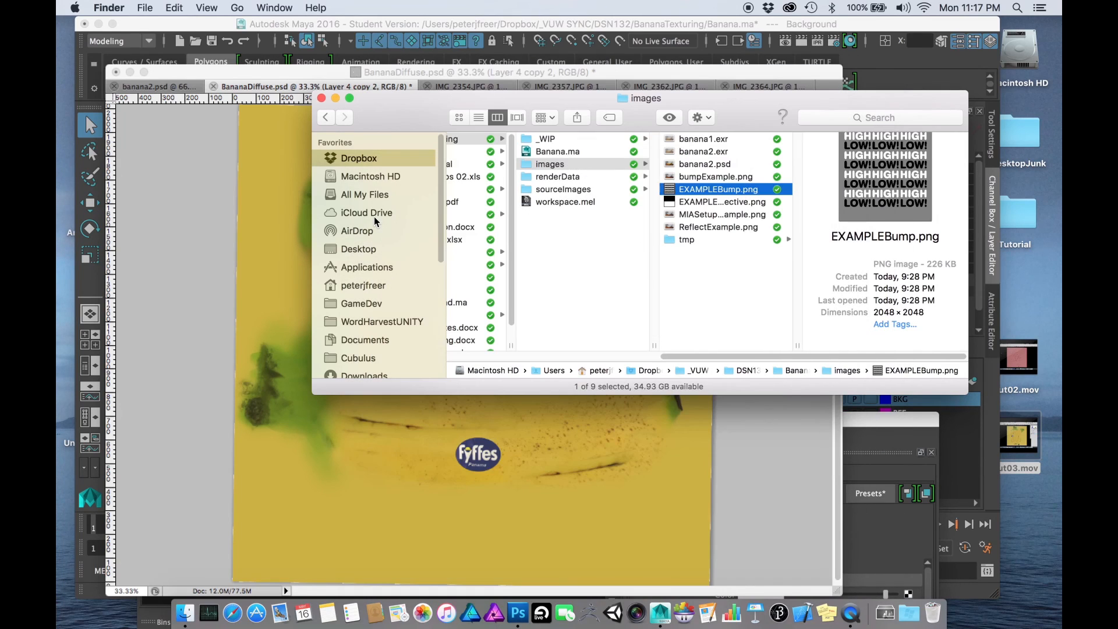
- Preview bumpExample.png from the images folder to examine how the bump pattern appears on the rendered banana
left_click(717, 177)
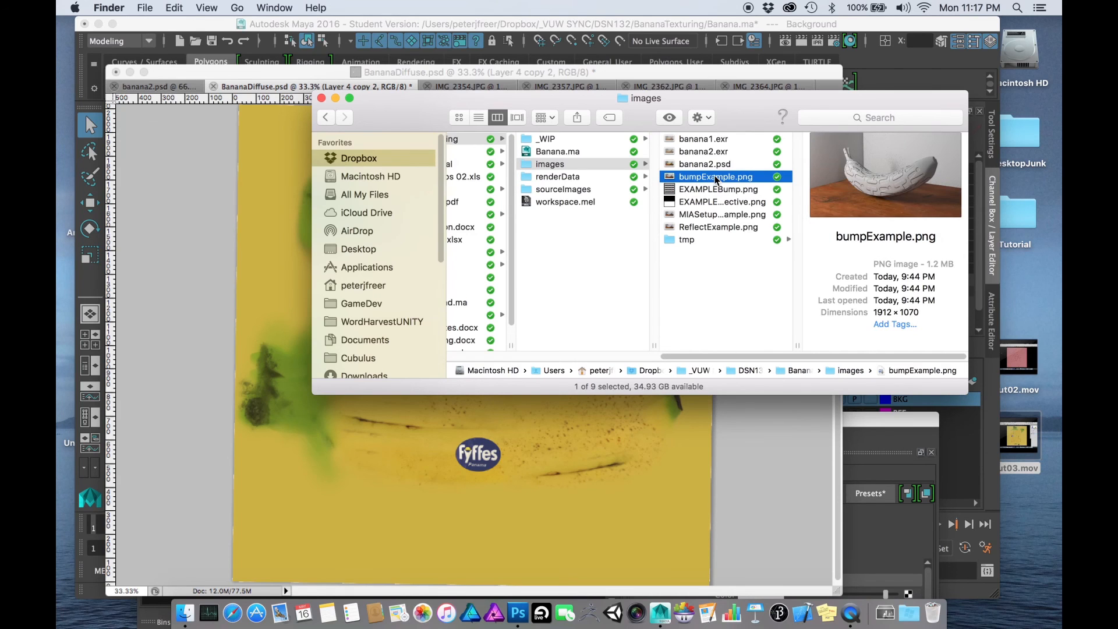
key("space")
left_click_drag(572, 207, 511, 92)
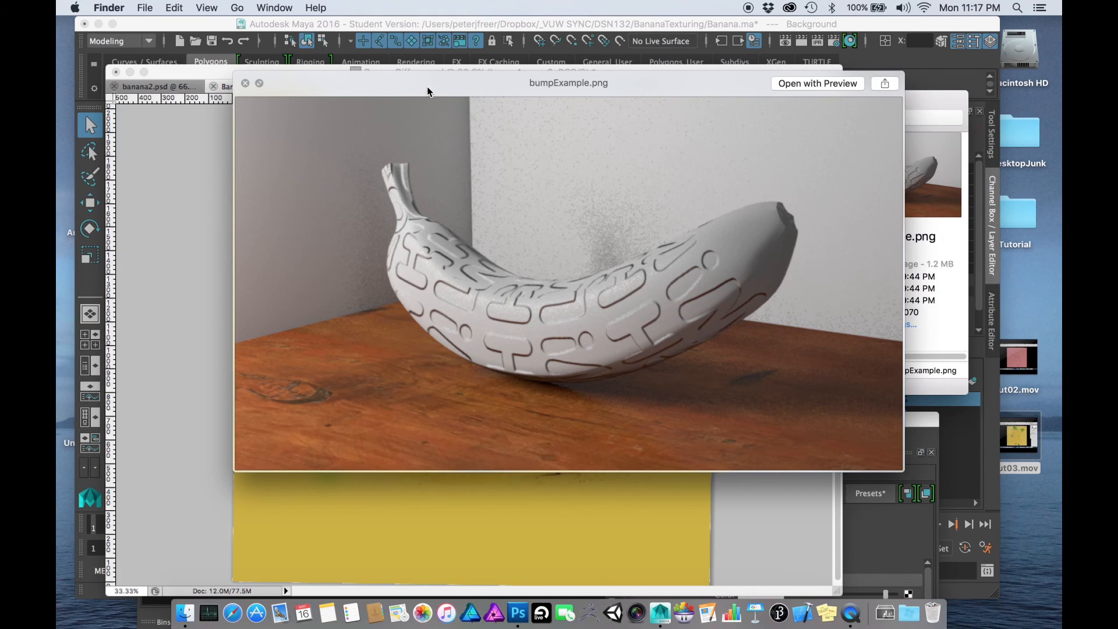
left_click_drag(428, 91, 425, 162)
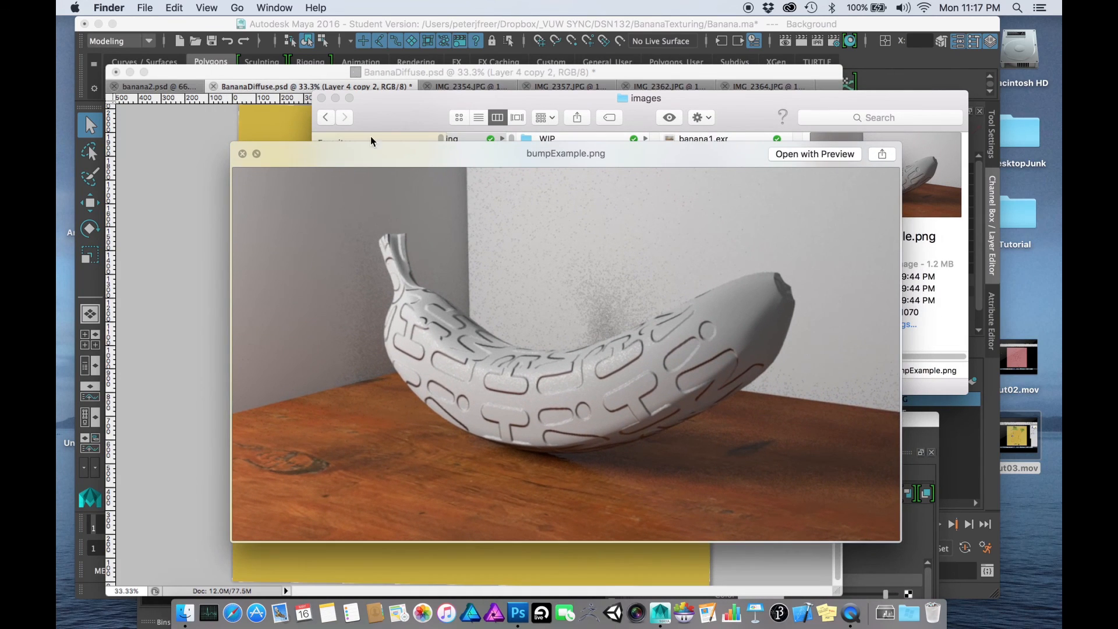
left_click(243, 153)
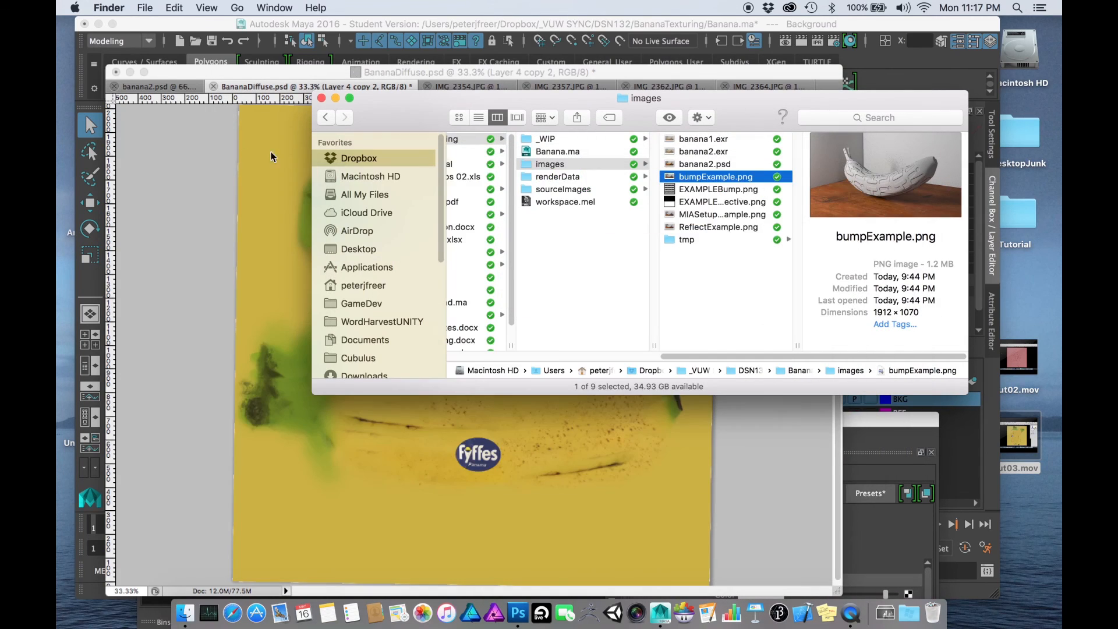
- Switch to Photoshop and fill the sticker shape in the Bump group with light grey e9e9e9
left_click(330, 82)
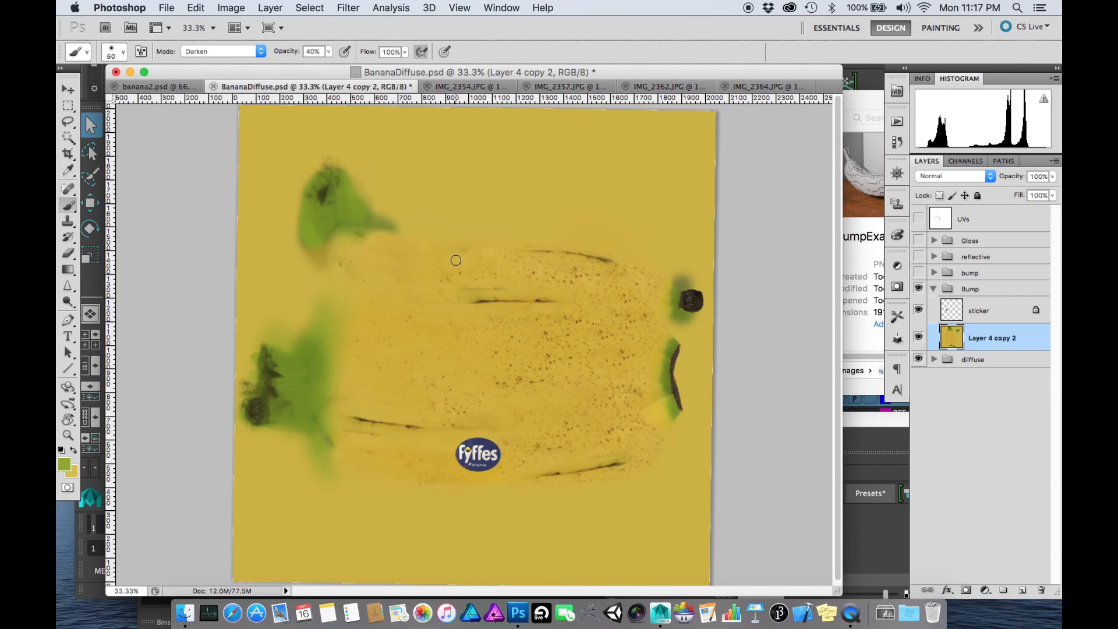
left_click(983, 314)
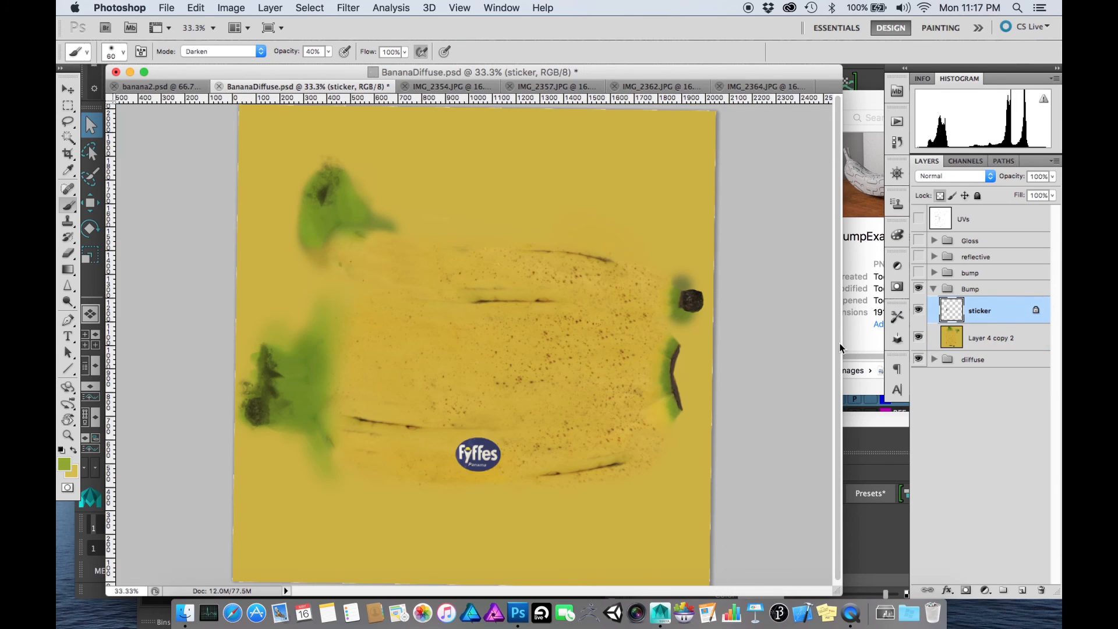
left_click(65, 464)
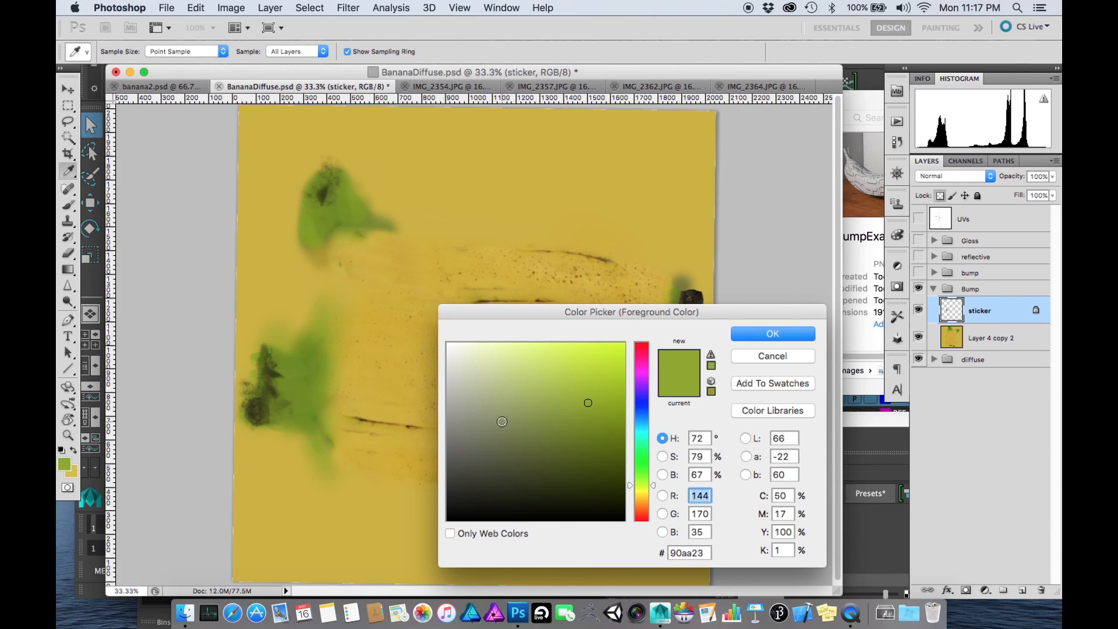
mouse_move(502, 421)
left_mouse_down()
mouse_move(429, 370)
mouse_move(415, 340)
mouse_move(418, 358)
left_mouse_up()
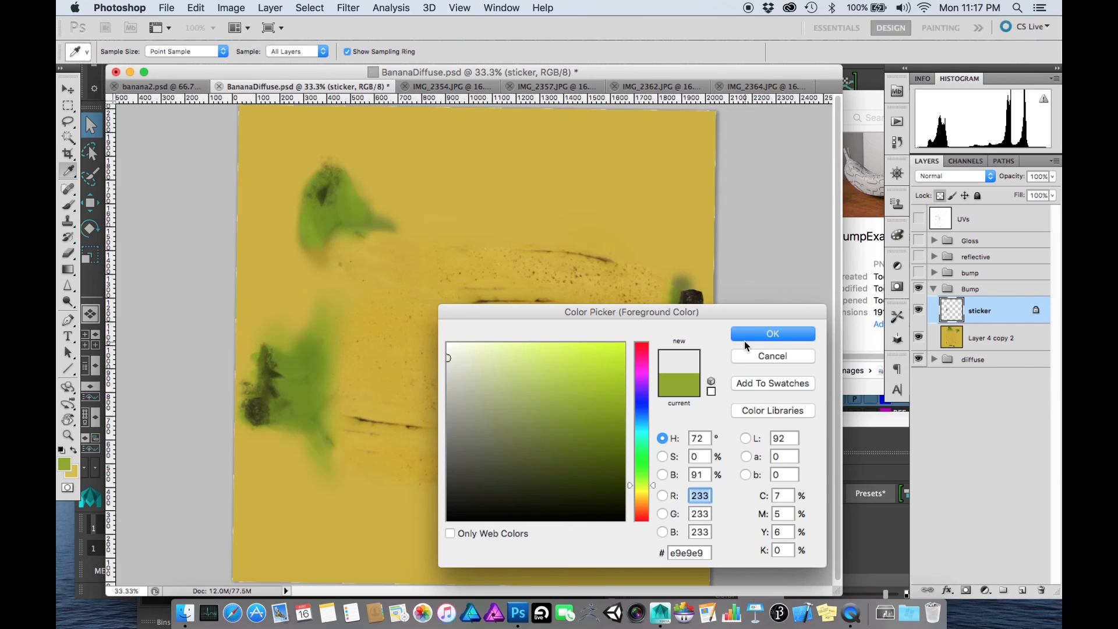
left_click(745, 339)
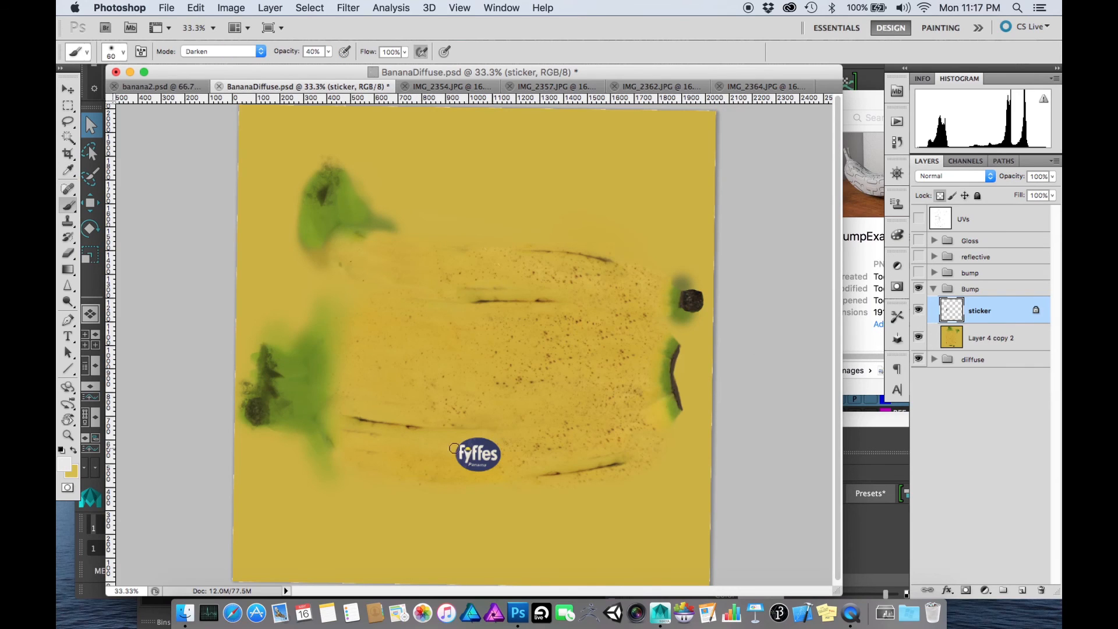
key("alt+BackSpace")
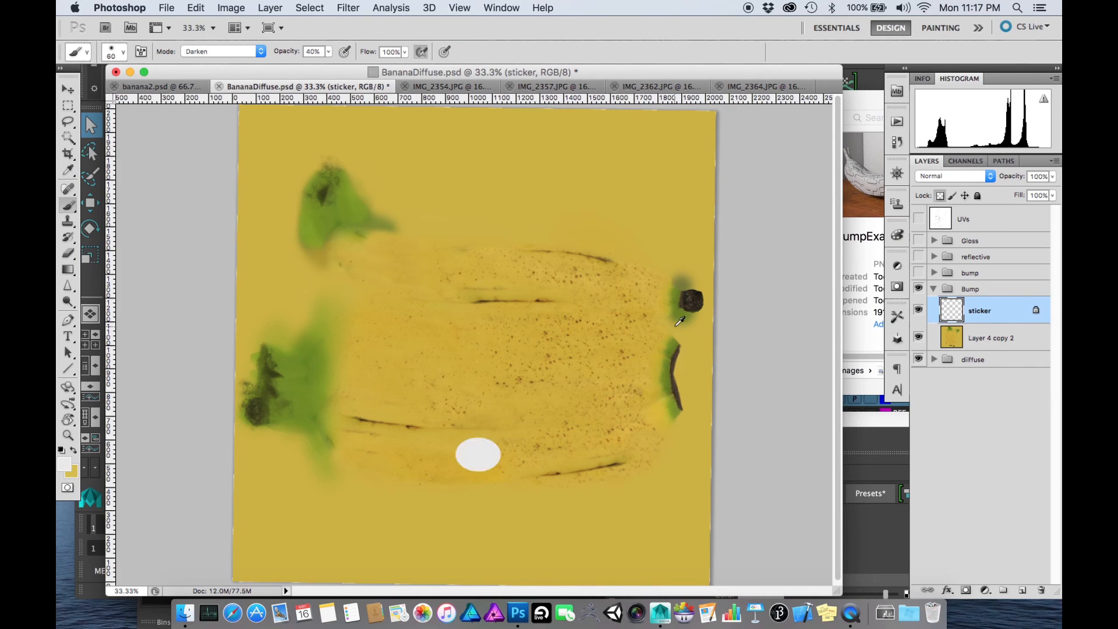
key("super+z")
key("super+z")
- Apply a Black & White adjustment to Layer 4 copy 2 with Reds 103, Yellows 97, Greens 151, Cyans 73, Blues 32 and Magentas 32%
left_click(974, 340)
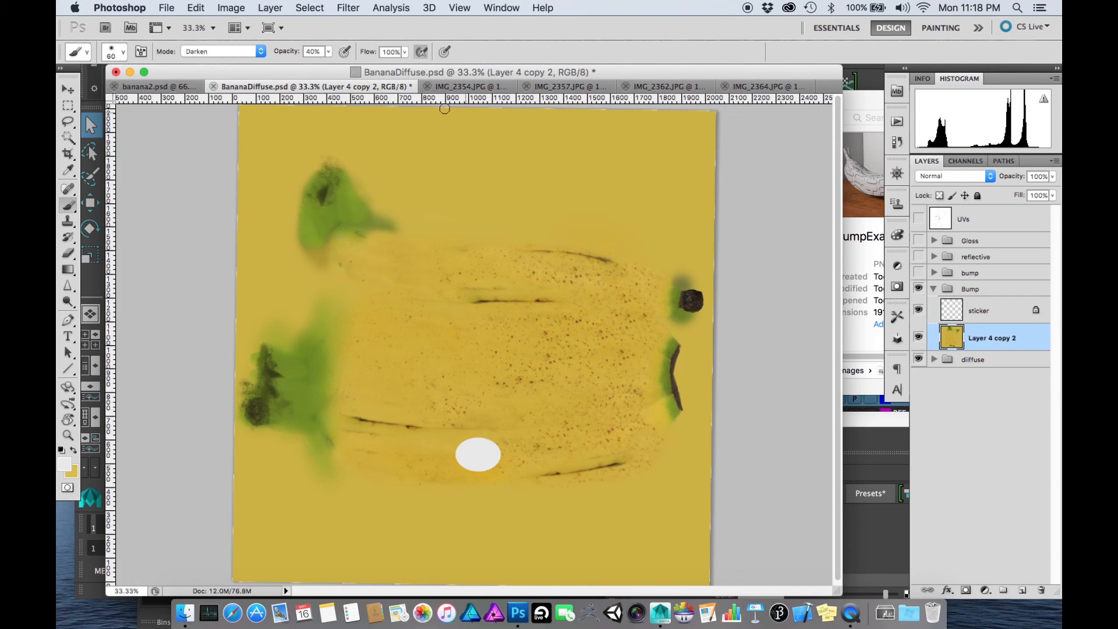
left_click(208, 4)
mouse_move(230, 7)
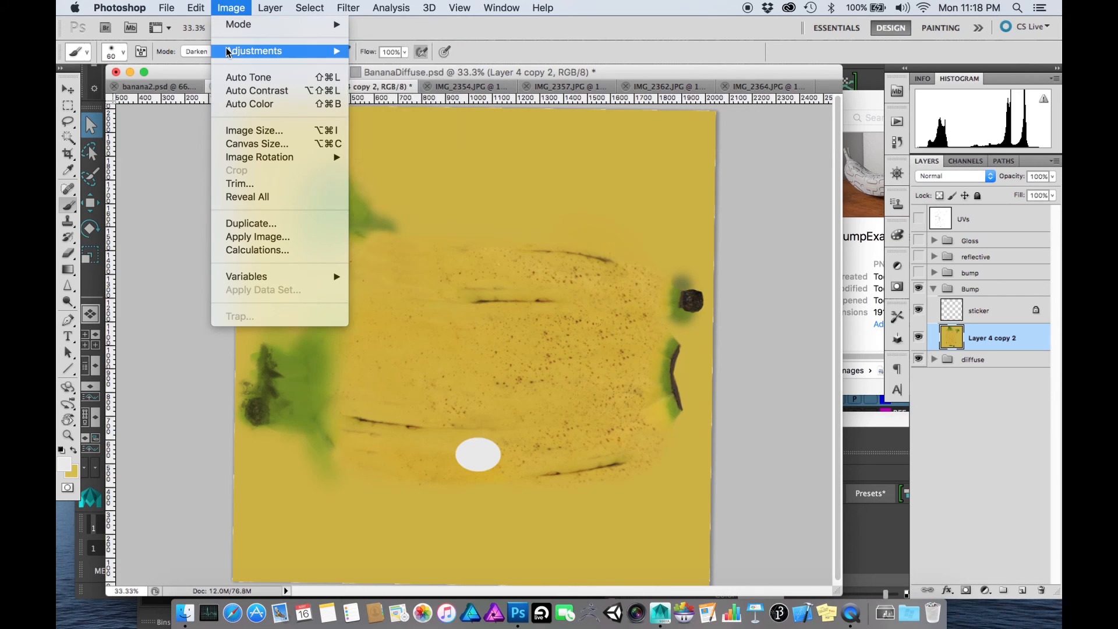
mouse_move(229, 51)
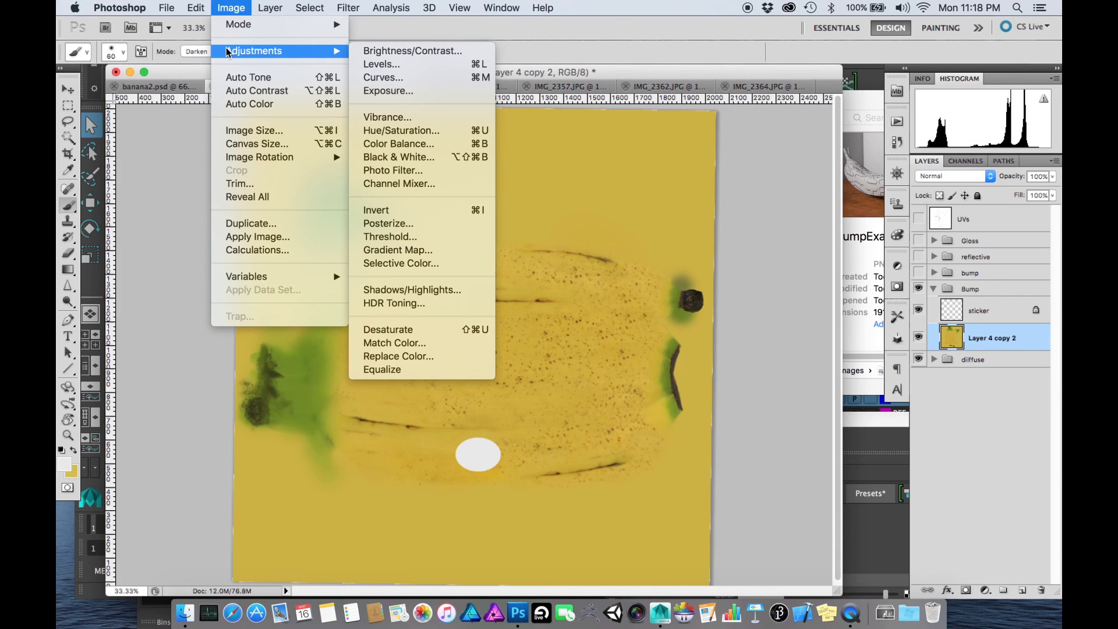
left_click(391, 160)
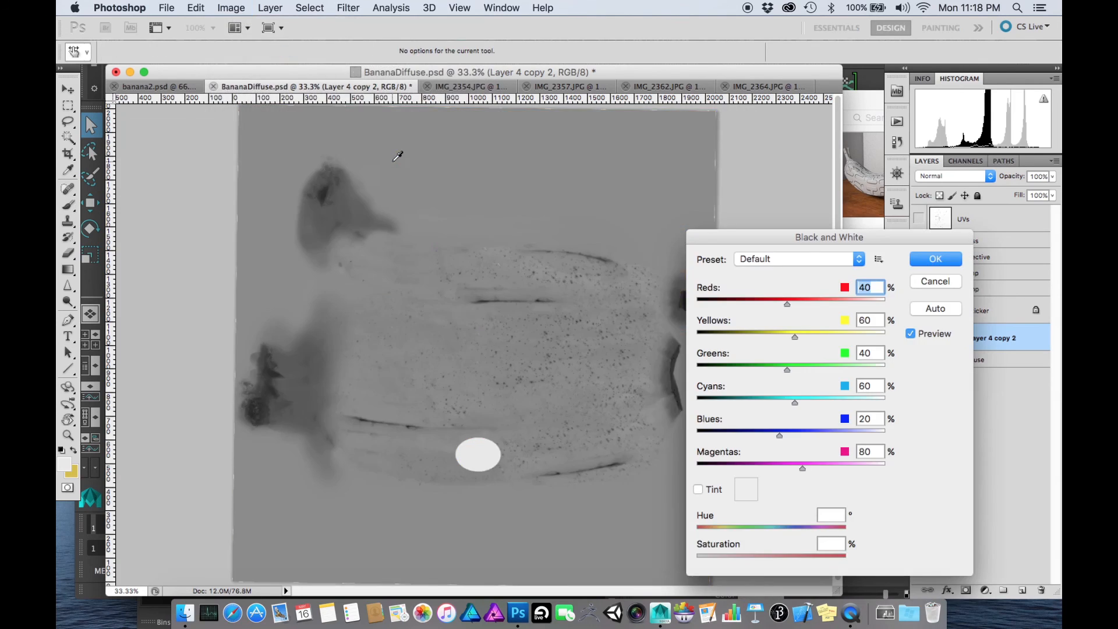
left_click_drag(755, 241, 764, 94)
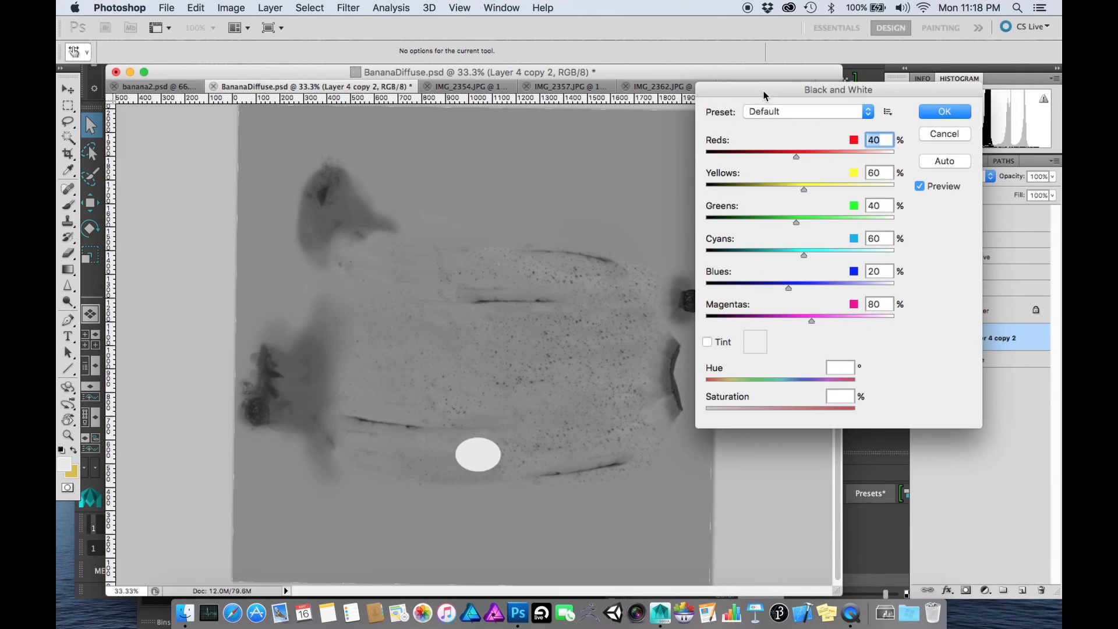
left_click_drag(797, 158, 822, 157)
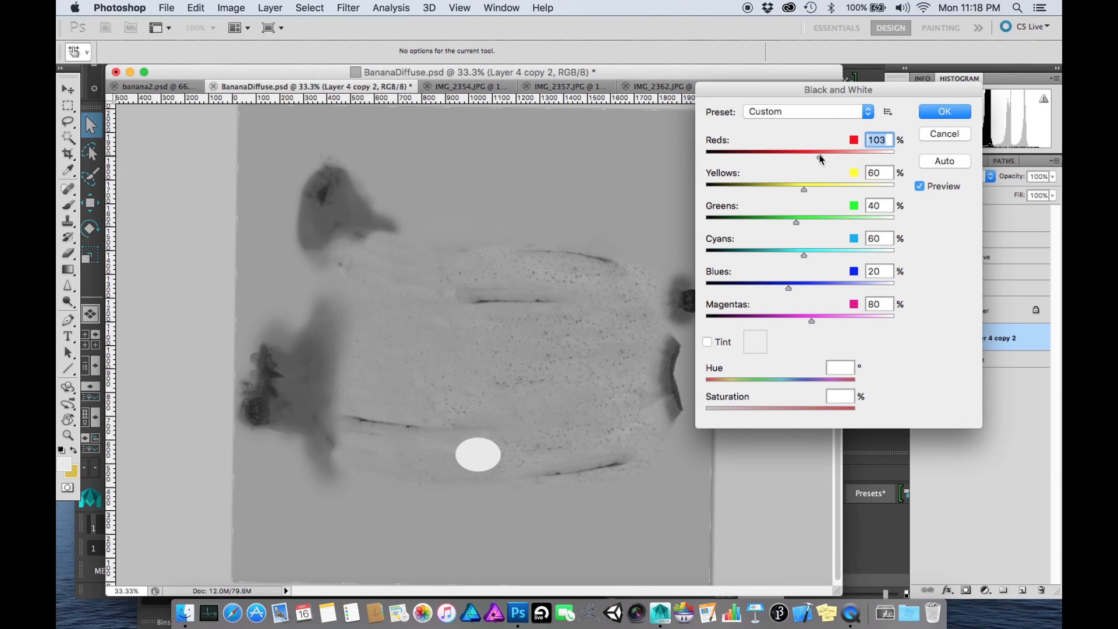
left_click_drag(800, 191, 808, 255)
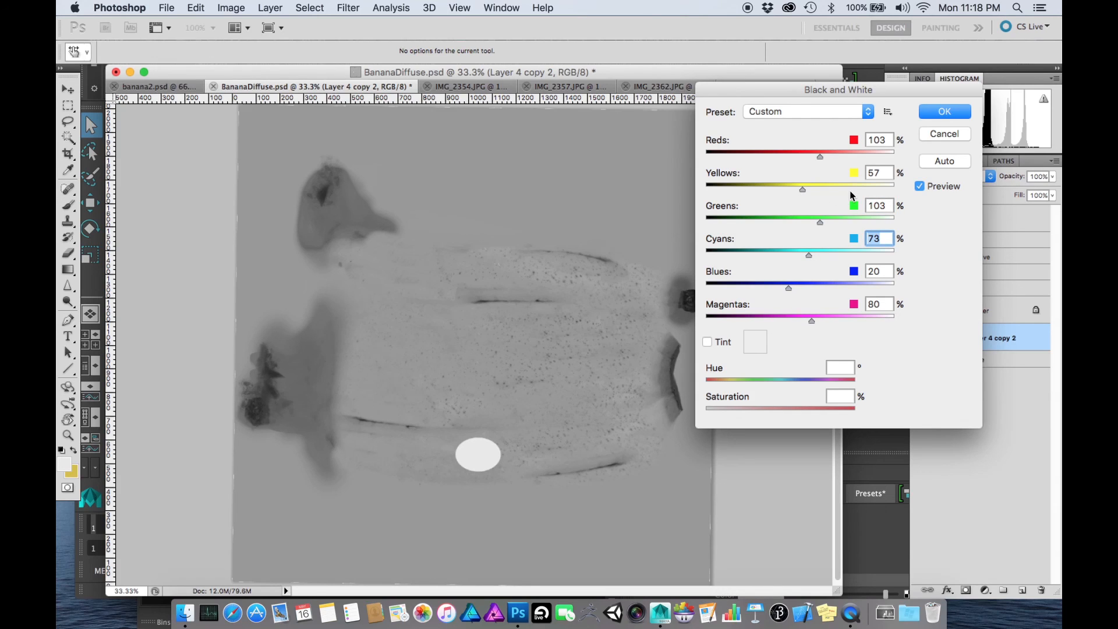
left_click_drag(804, 190, 807, 223)
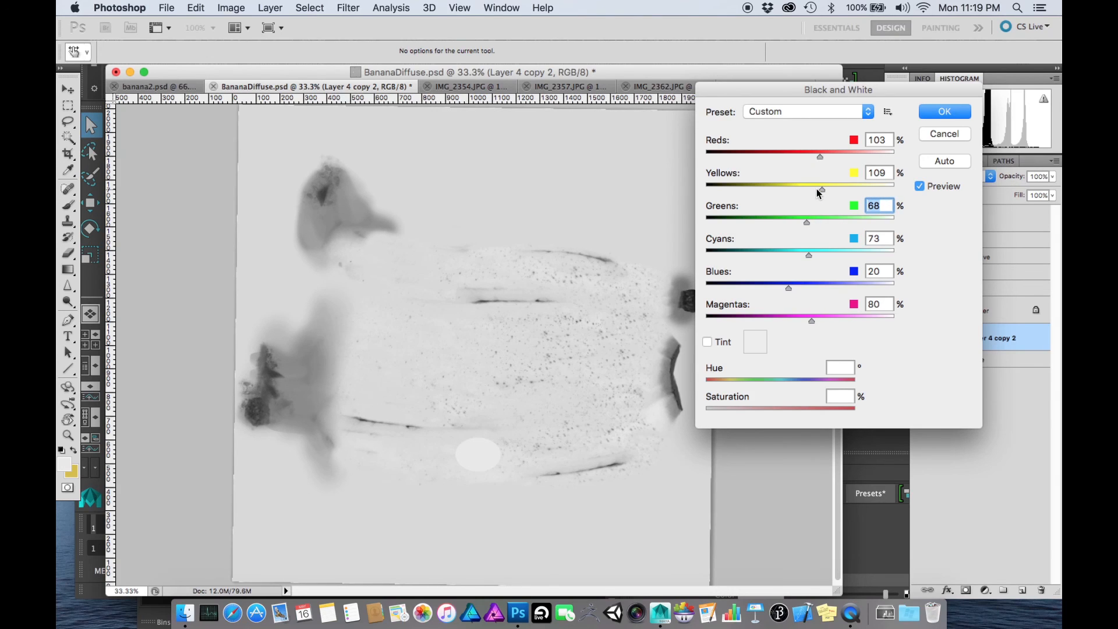
left_click_drag(816, 188, 838, 220)
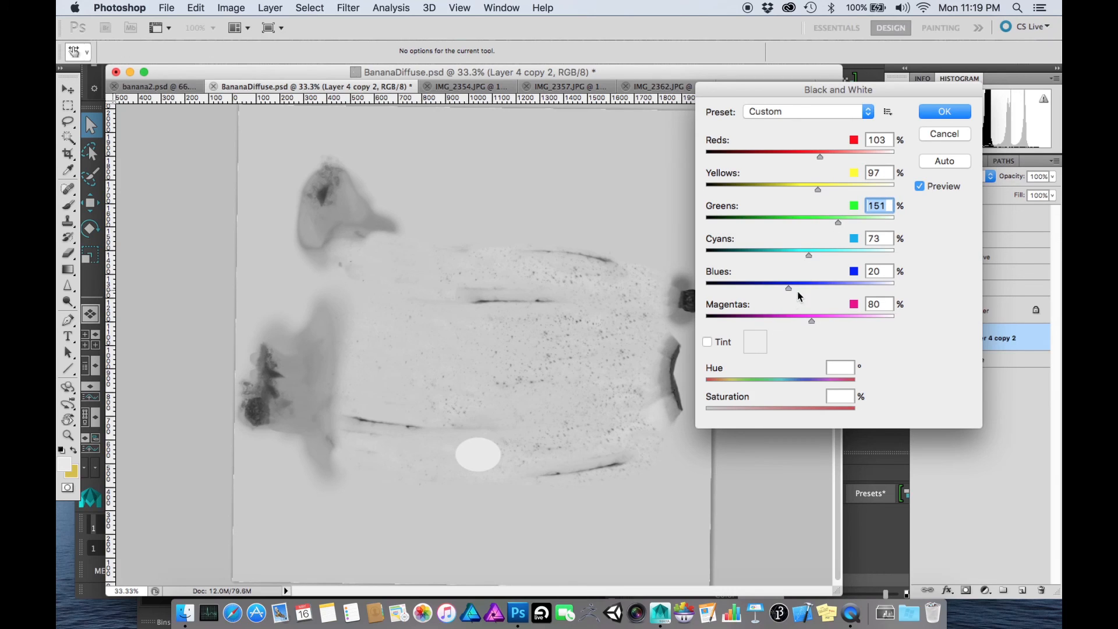
left_click_drag(790, 287, 793, 314)
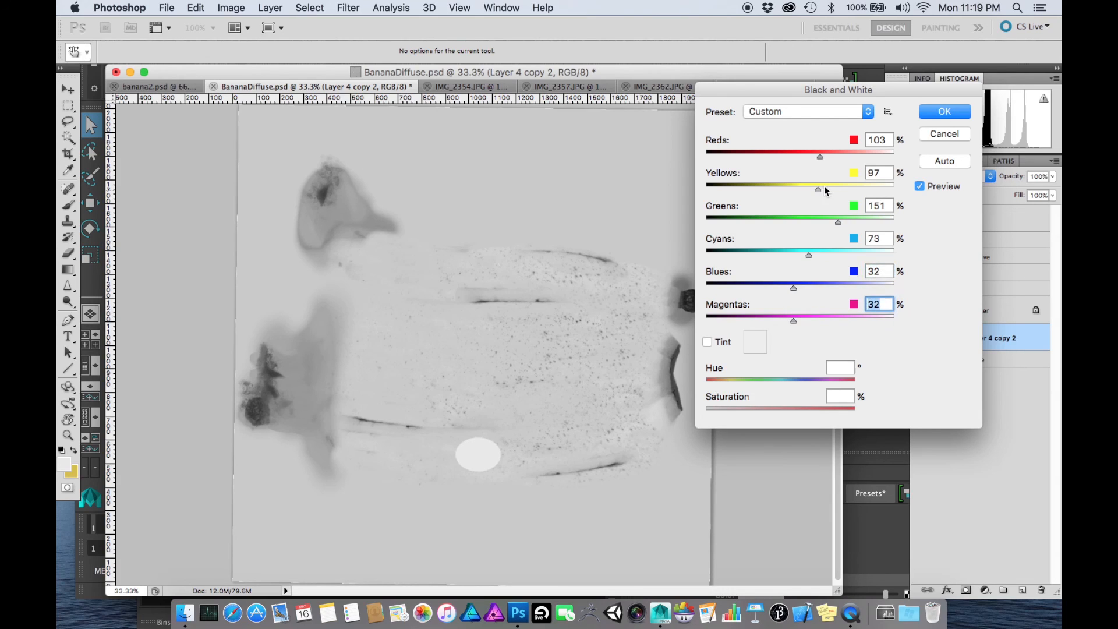
left_click(946, 112)
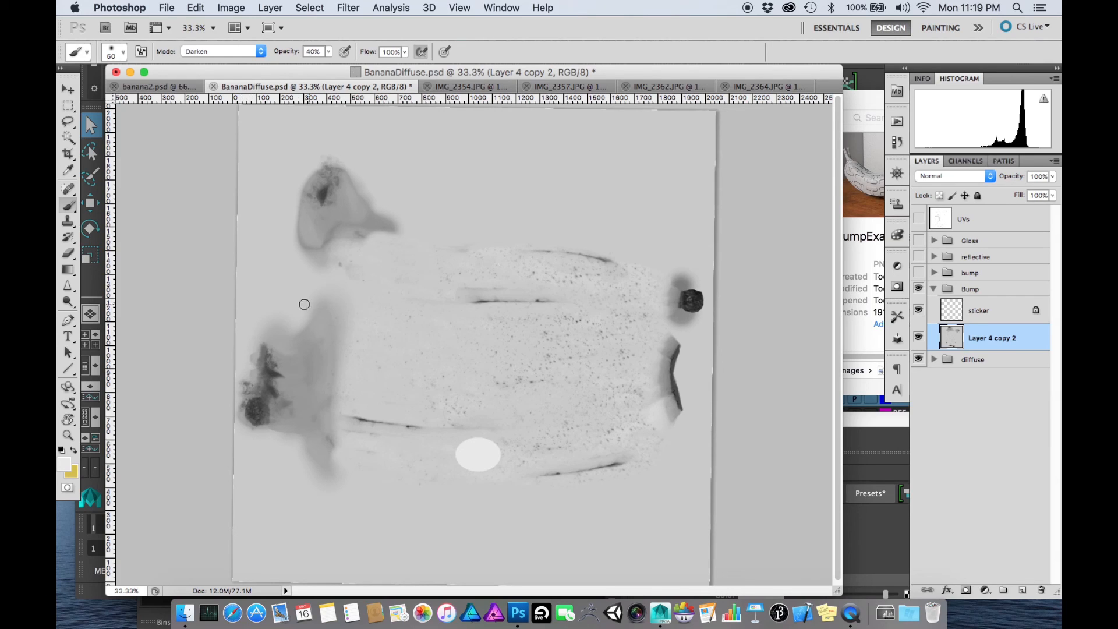
- Sample the grey background, set an enlarged brush to Lighten mode, and paint over the grey shading around the large dark stem patch
left_click(291, 274, "alt")
left_click(215, 51)
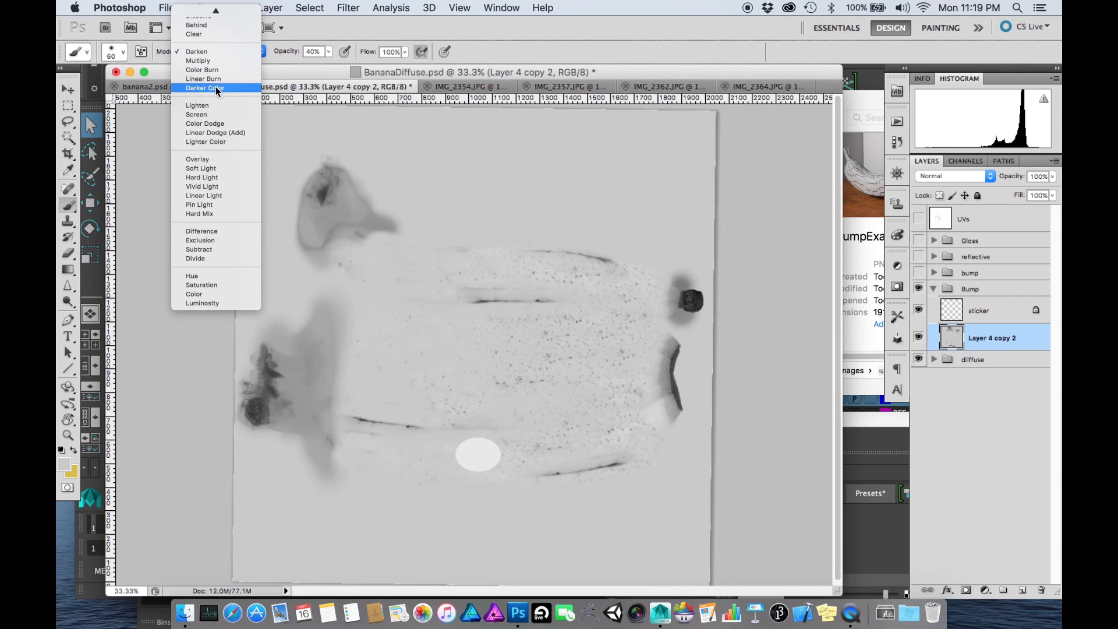
left_click(214, 103)
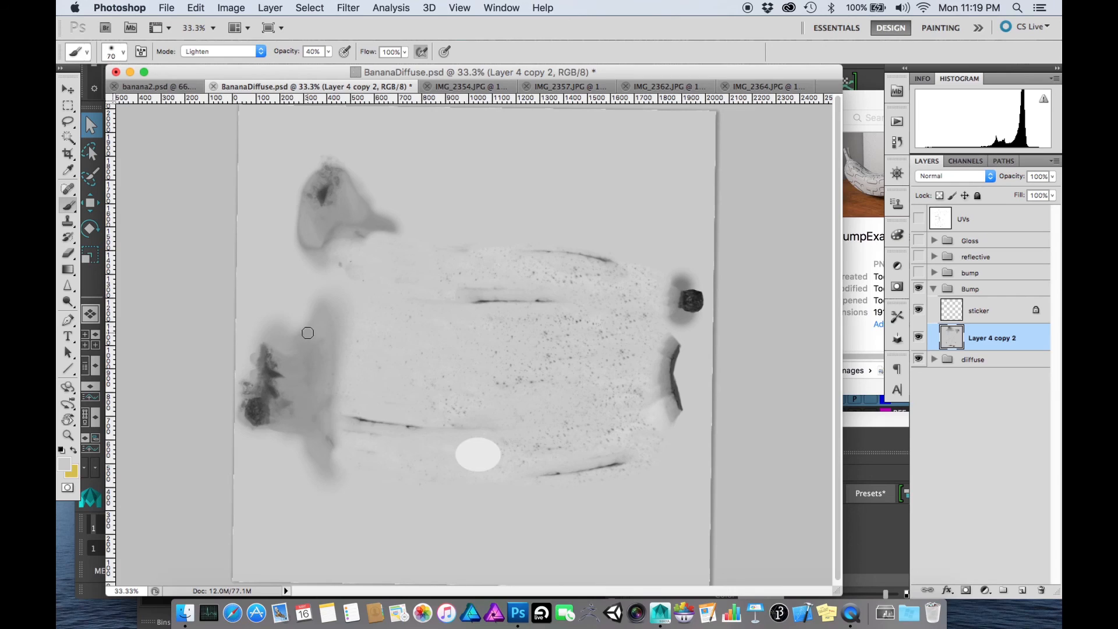
key("bracketright")
key("bracketright")
key("bracketright")
key("bracketright")
key("bracketright")
key("bracketright")
key("bracketright")
key("bracketright")
key("bracketright")
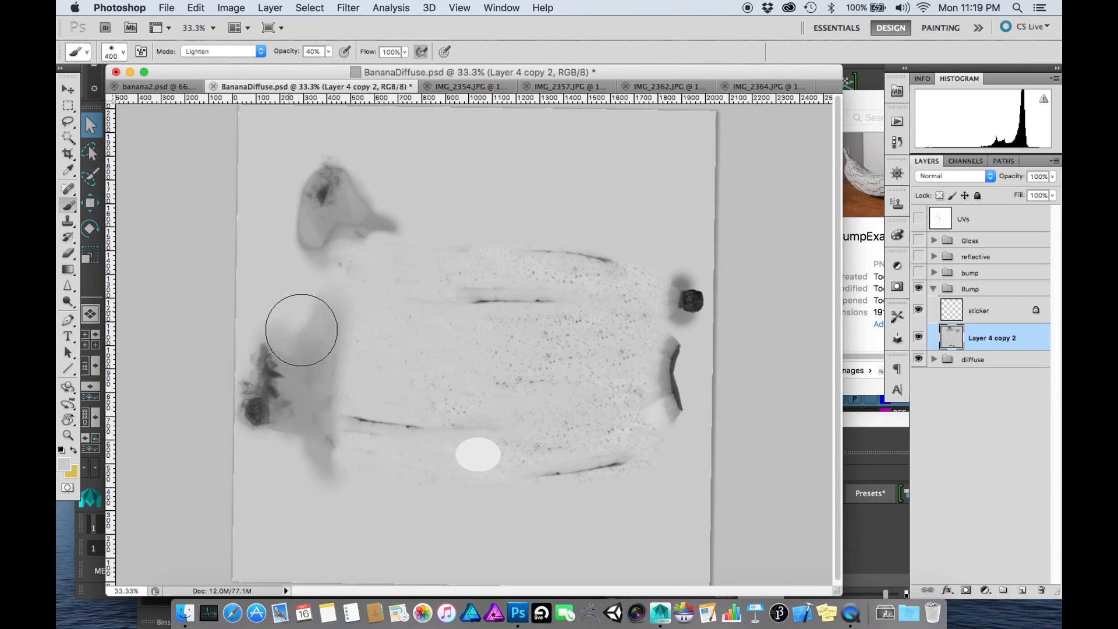
mouse_move(327, 356)
left_mouse_down()
mouse_move(304, 408)
mouse_move(304, 464)
mouse_move(327, 403)
mouse_move(332, 431)
left_mouse_up()
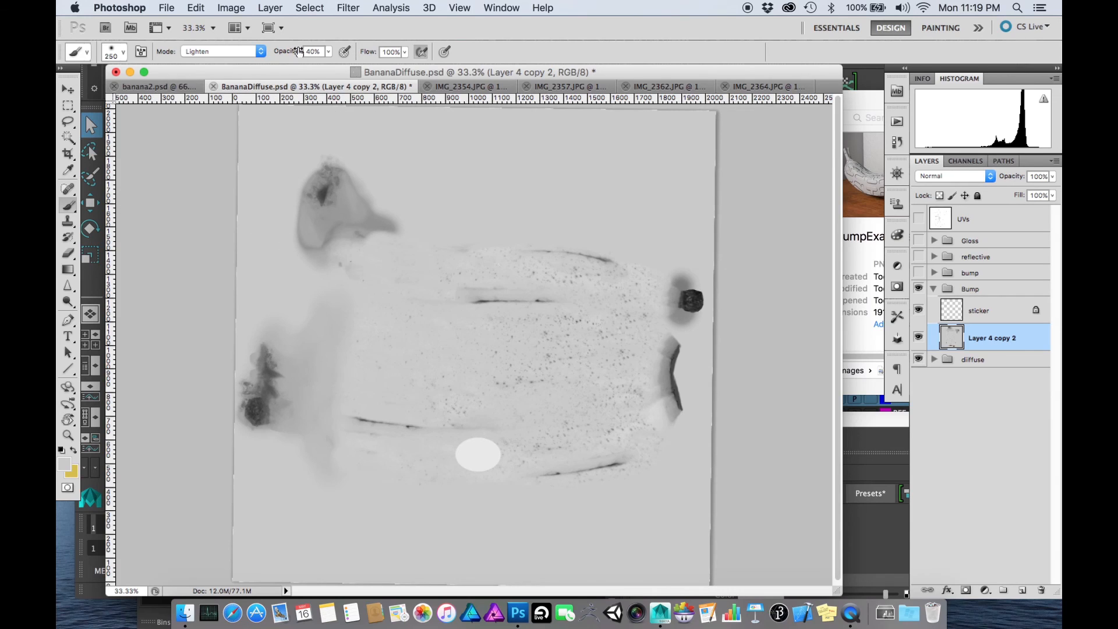
- Set the brush opacity to 100% and paint out the shading around the upper stem patch and the lower dark streak
left_click(329, 52)
mouse_move(277, 208)
left_mouse_down()
mouse_move(327, 368)
mouse_move(338, 309)
mouse_move(320, 449)
mouse_move(314, 397)
mouse_move(300, 433)
mouse_move(295, 329)
mouse_move(307, 413)
mouse_move(314, 248)
mouse_move(303, 233)
mouse_move(317, 247)
mouse_move(404, 210)
mouse_move(343, 244)
mouse_move(303, 229)
mouse_move(288, 202)
mouse_move(362, 211)
mouse_move(391, 165)
left_mouse_up()
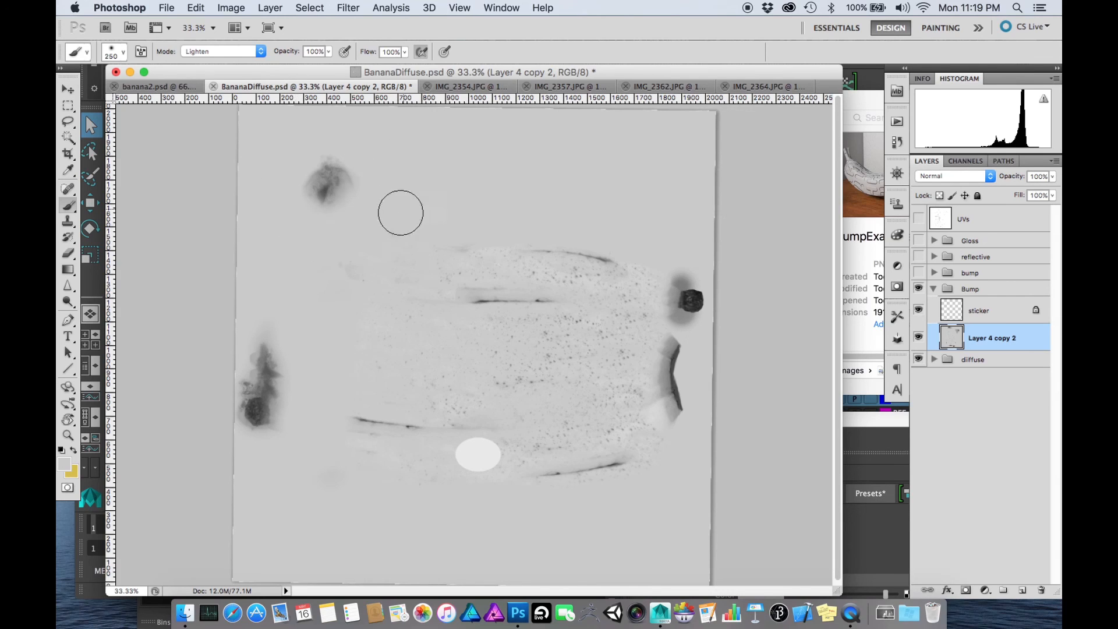
left_click_drag(530, 512, 677, 467)
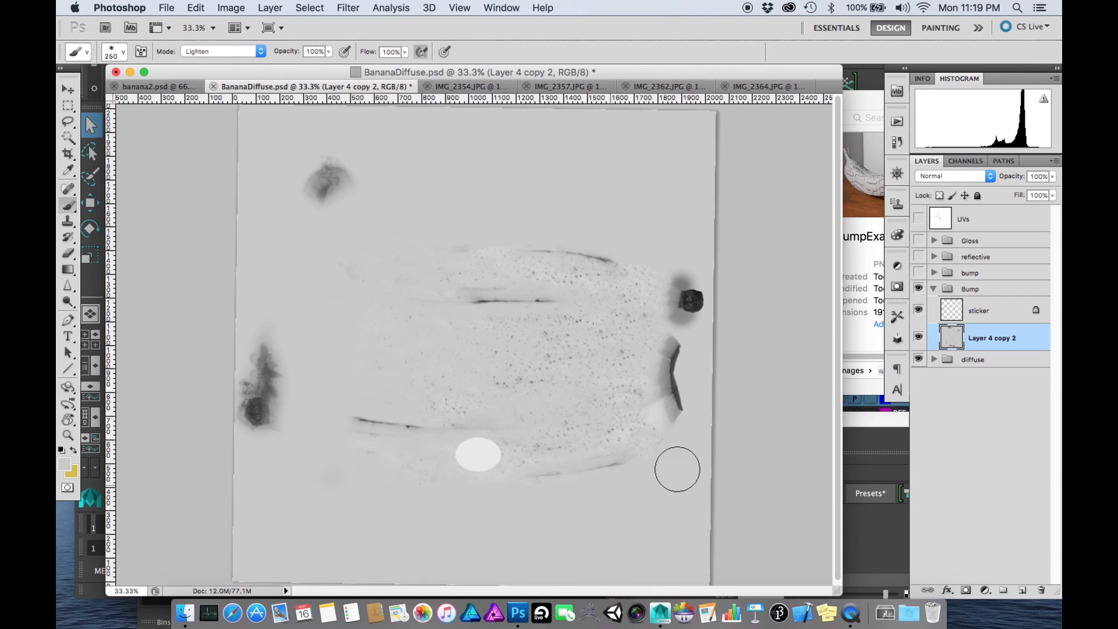
- Reduce the brush size to 100 and try painting over the dark tip spot, undoing the stroke
key("bracketleft")
key("bracketleft")
key("bracketleft")
key("bracketleft")
key("bracketleft")
left_click_drag(696, 298, 692, 292)
key("super+z")
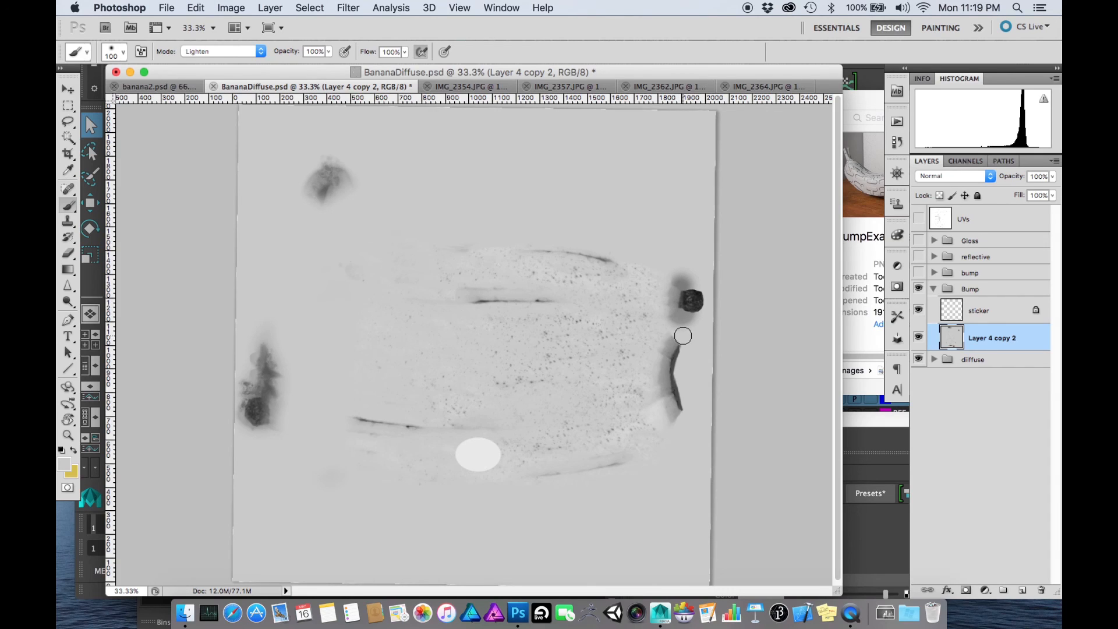
- Lighten the grey halo around the dark tip spot and the shading beside the curved dark edge
key("super+space")
left_click_drag(609, 267, 717, 373)
left_click_drag(652, 315, 602, 326)
mouse_move(734, 349)
left_mouse_down()
mouse_move(757, 369)
mouse_move(662, 282)
mouse_move(757, 180)
mouse_move(693, 256)
left_mouse_up()
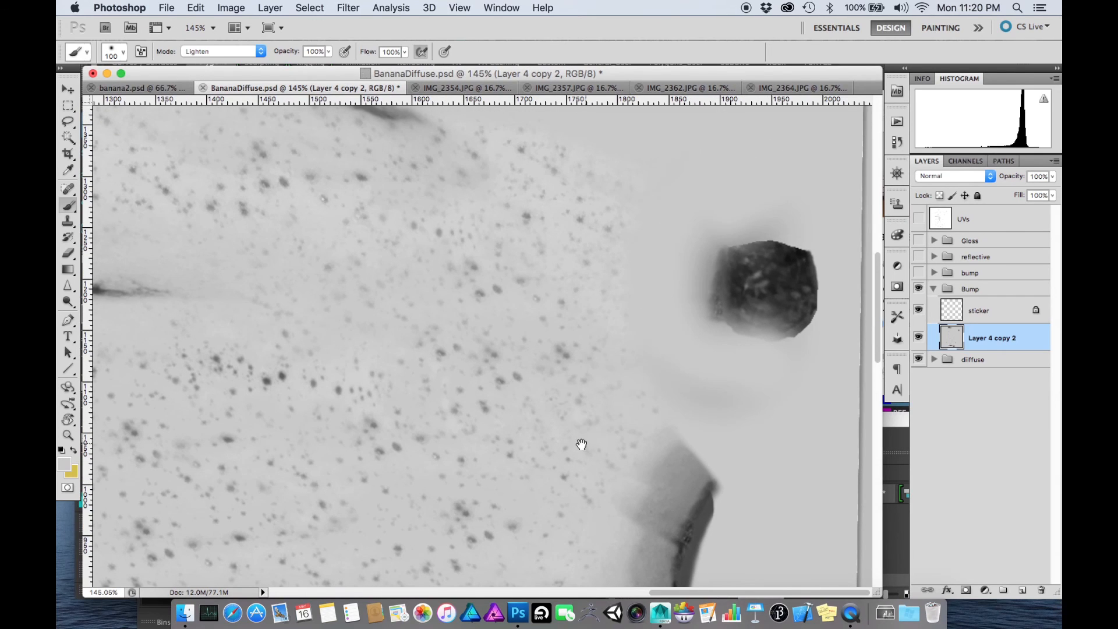
mouse_move(588, 468)
left_mouse_down()
mouse_move(619, 439)
mouse_move(638, 482)
left_mouse_up()
key("super+minus")
key("super+minus")
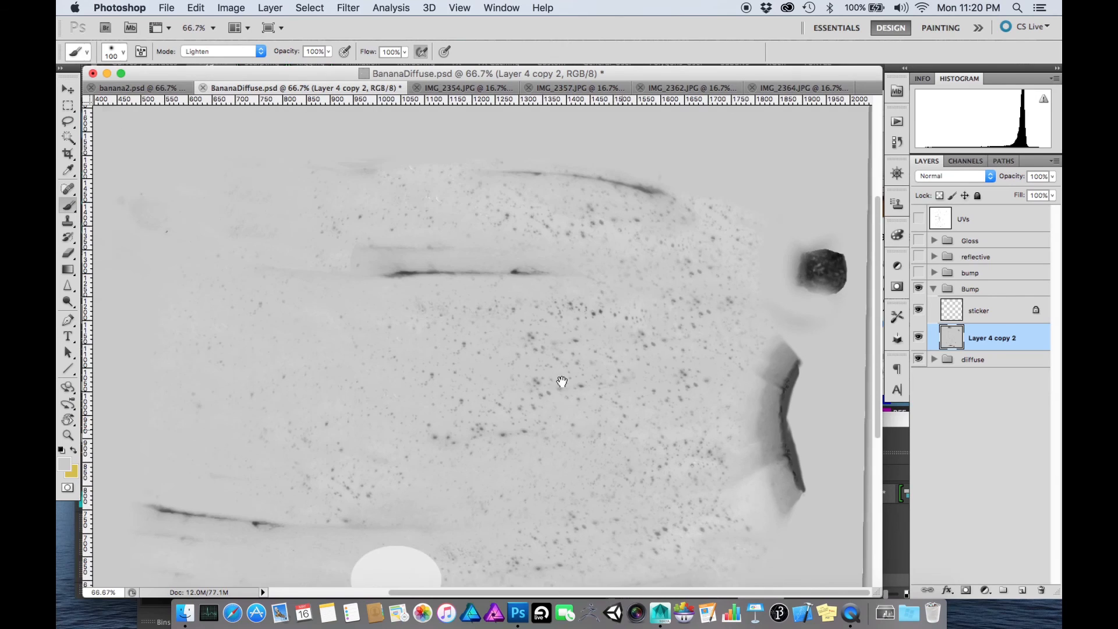
mouse_move(786, 330)
left_mouse_down()
mouse_move(766, 434)
mouse_move(784, 481)
mouse_move(790, 341)
left_mouse_up()
left_click(494, 405, "alt+super")
left_click(494, 405, "alt+super")
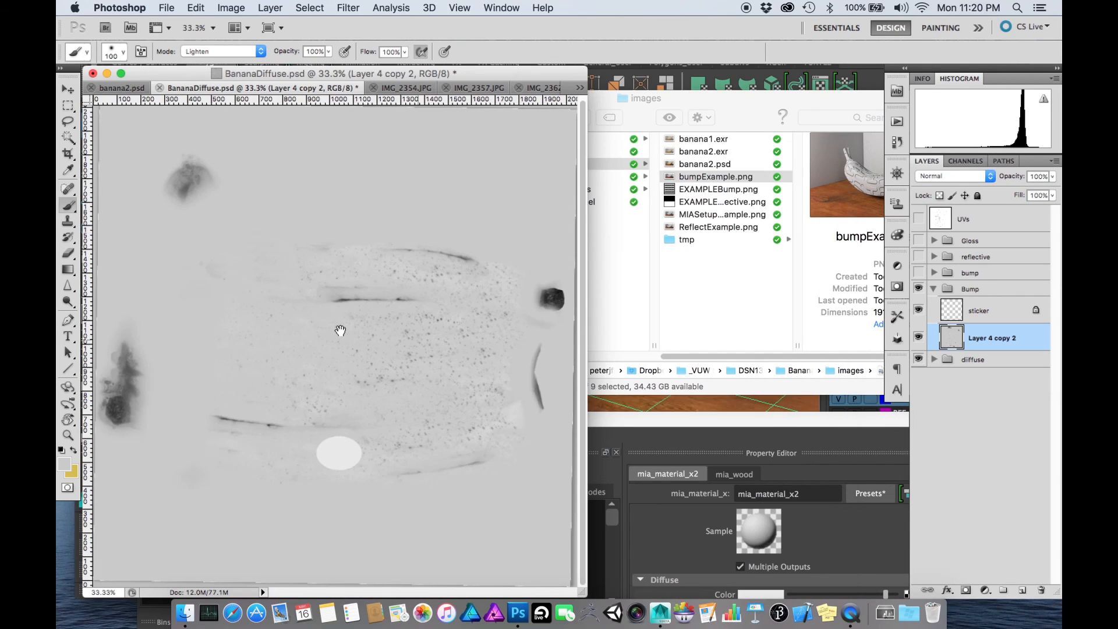
- Set the brush's blend mode to Darken for painting on Layer 4 copy 2
left_click_drag(195, 75, 287, 74)
left_click(343, 365, "alt+super")
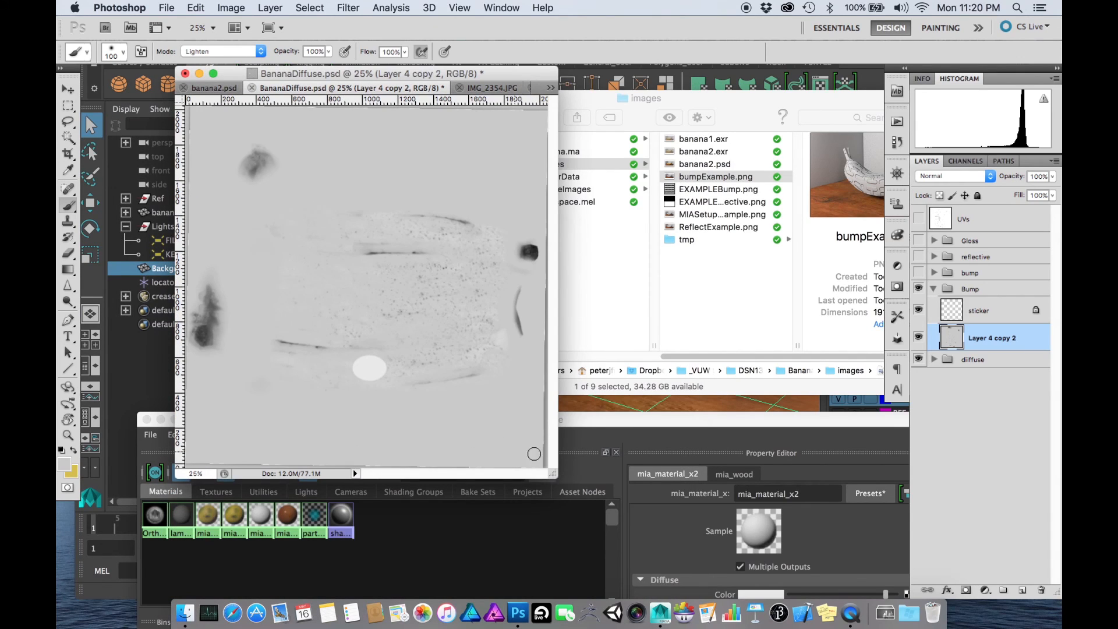
left_click_drag(550, 472, 661, 511)
key("super+space")
left_click_drag(249, 175, 598, 479)
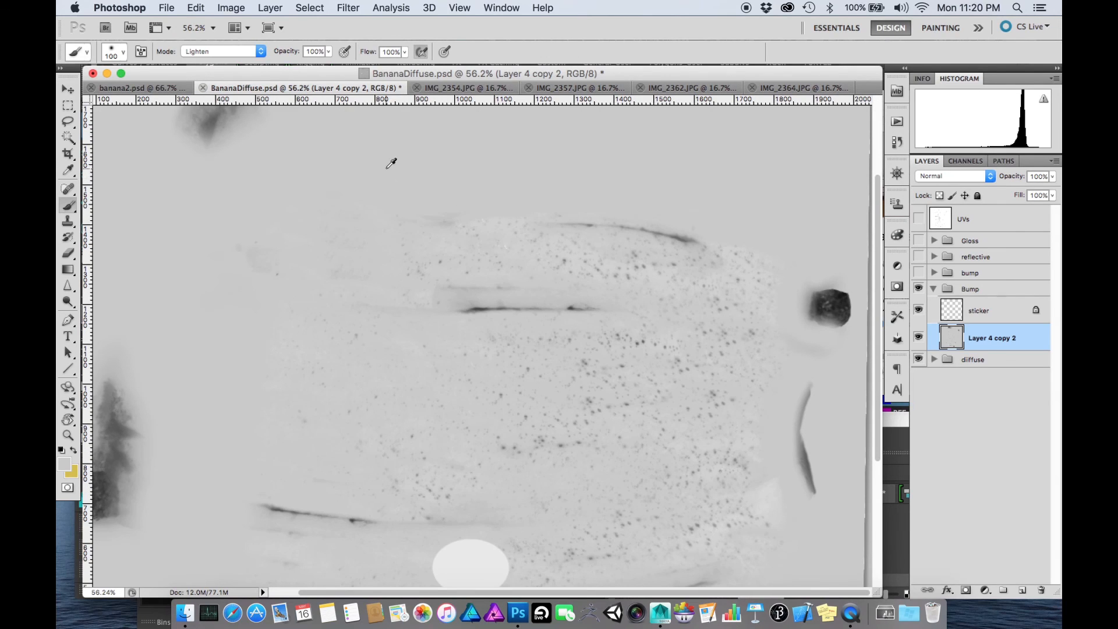
left_click(233, 52)
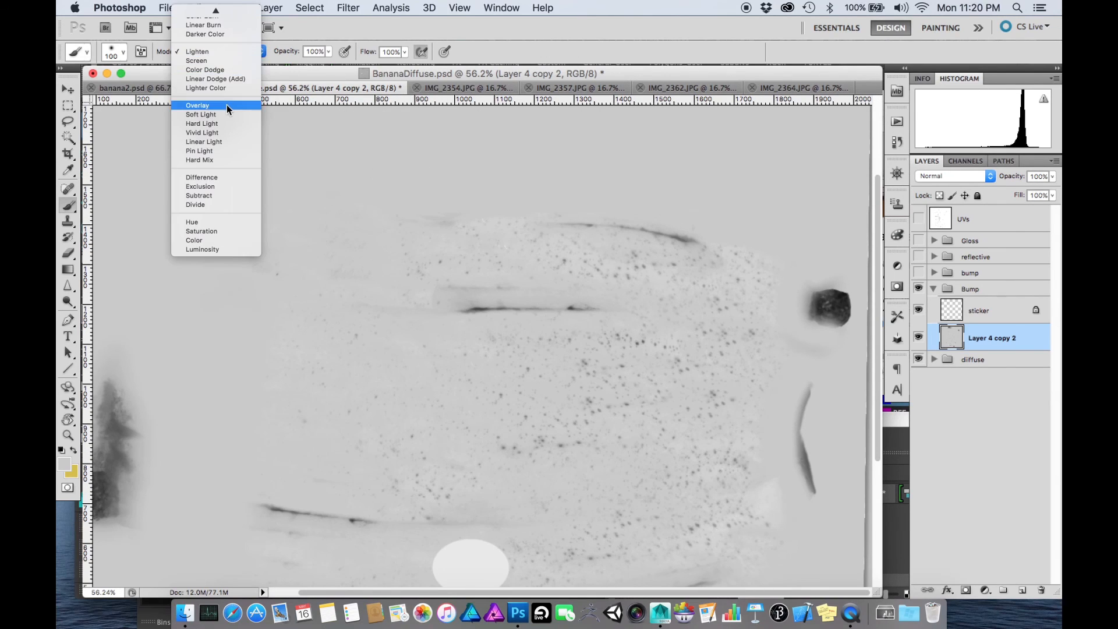
scroll(226, 103, "up", 3)
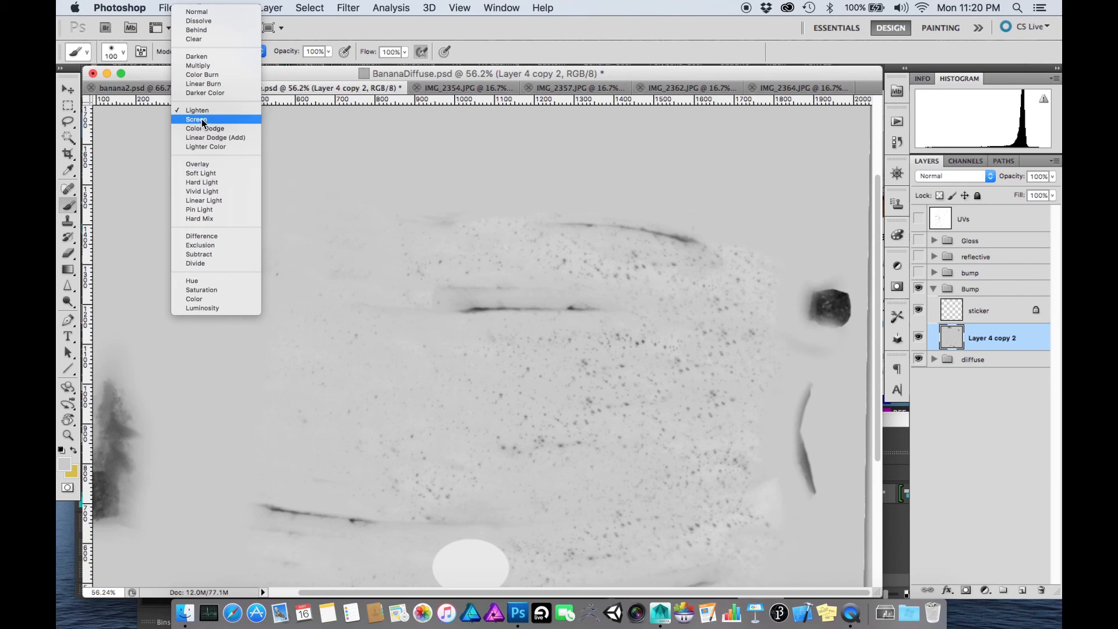
left_click(202, 56)
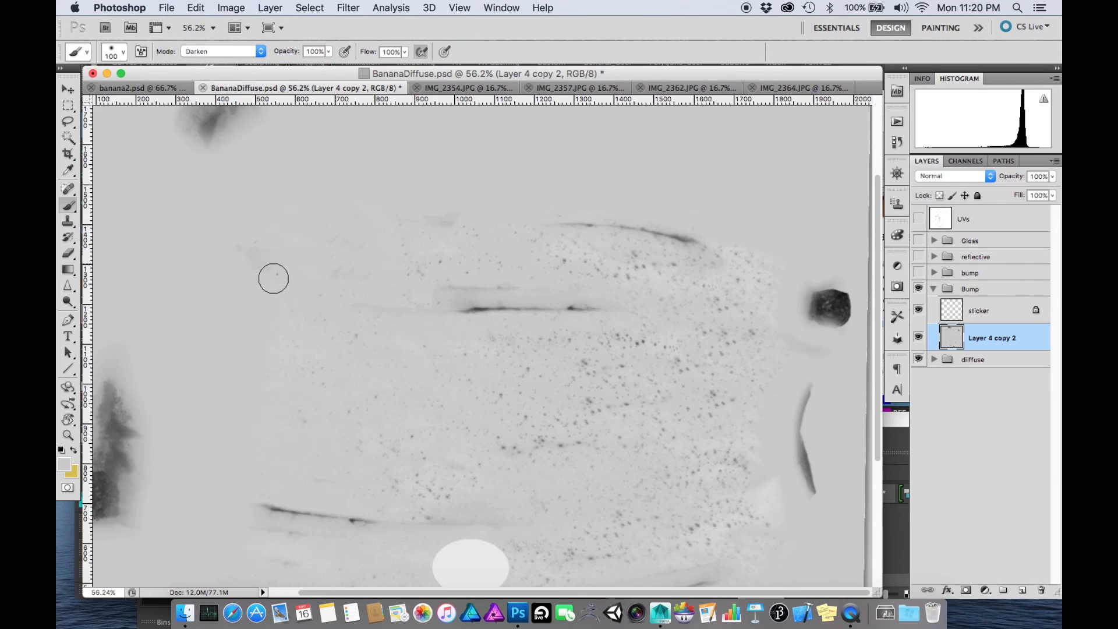
- Enlarge the brush to 400 and paint over the pale patches among the speckles and along the lower edge of the skin
key("bracketright")
key("bracketright")
key("bracketright")
key("bracketright")
key("bracketright")
key("bracketright")
key("bracketright")
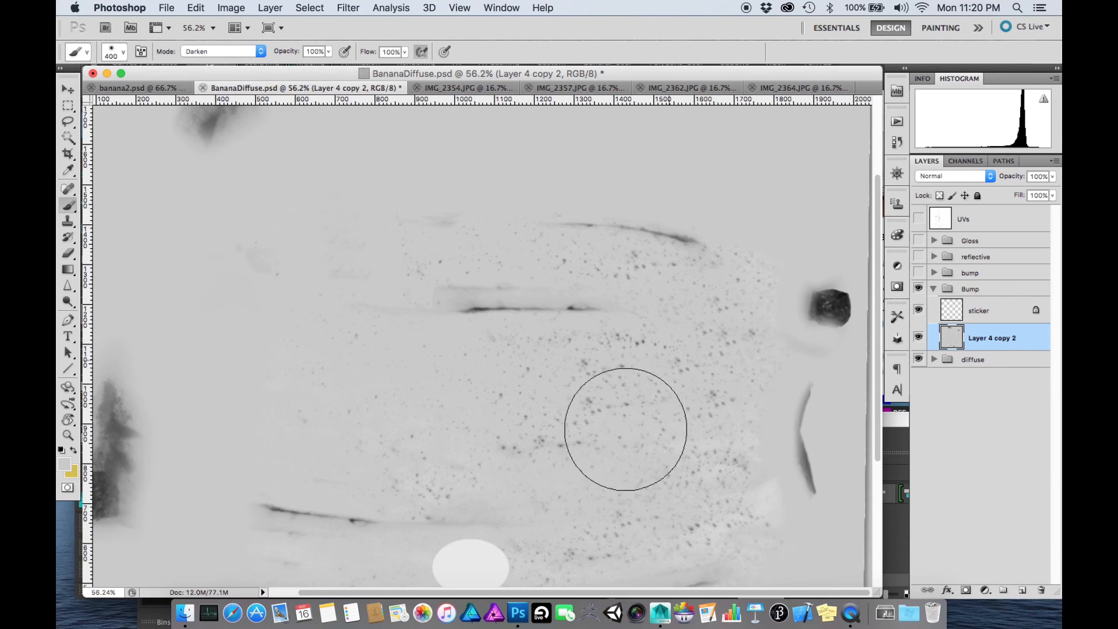
scroll(312, 414, "down", 5)
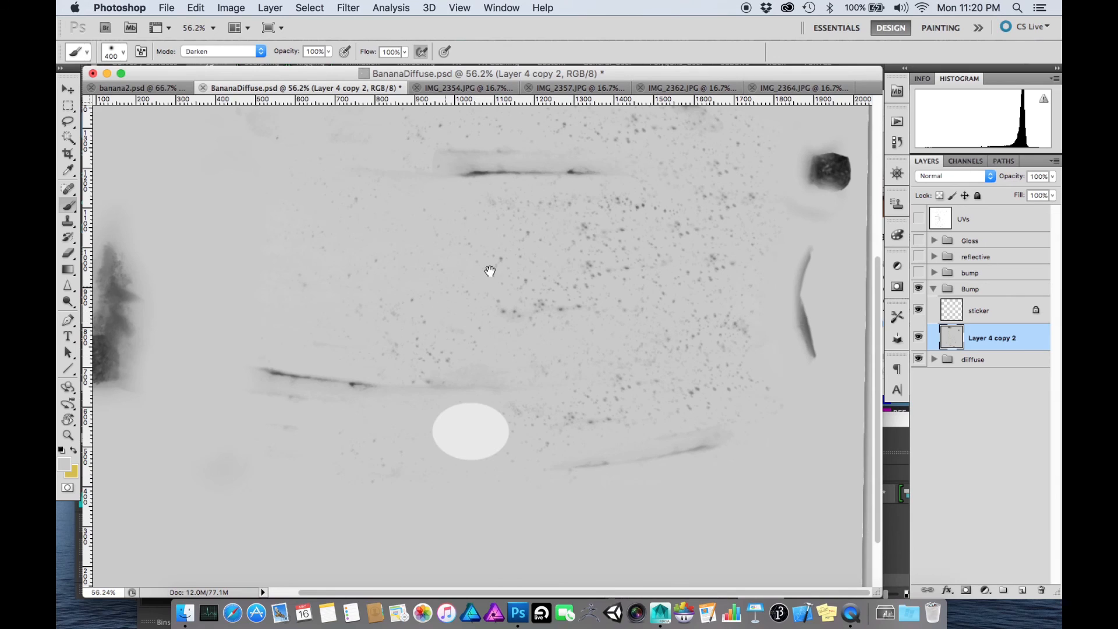
key("super+minus")
key("super+minus")
key("super+minus")
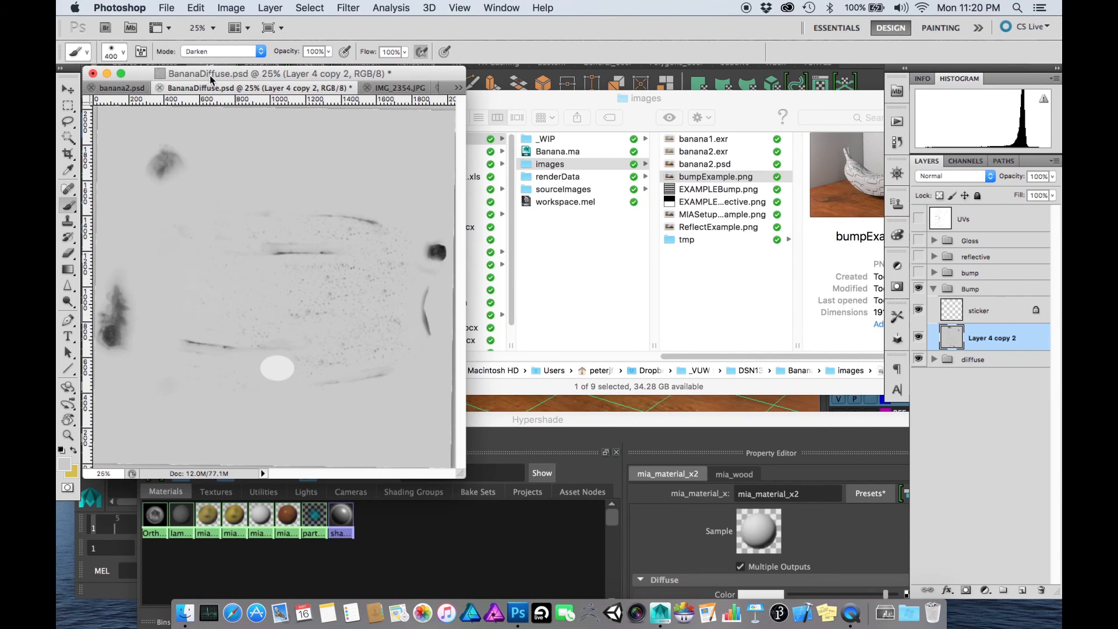
left_click_drag(211, 80, 388, 136)
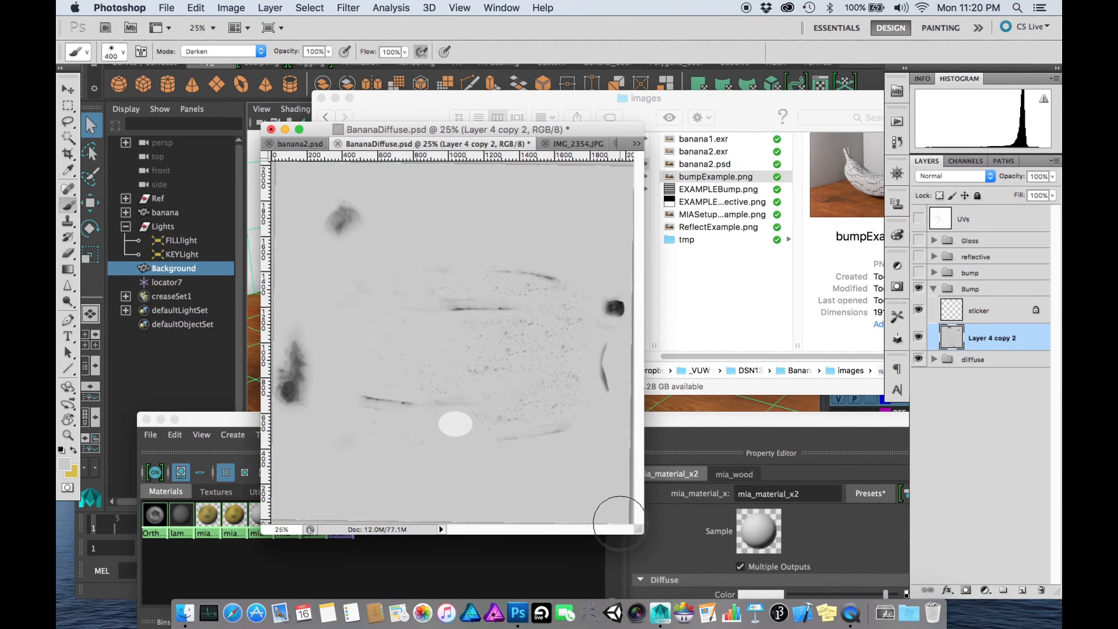
left_click_drag(637, 529, 838, 554)
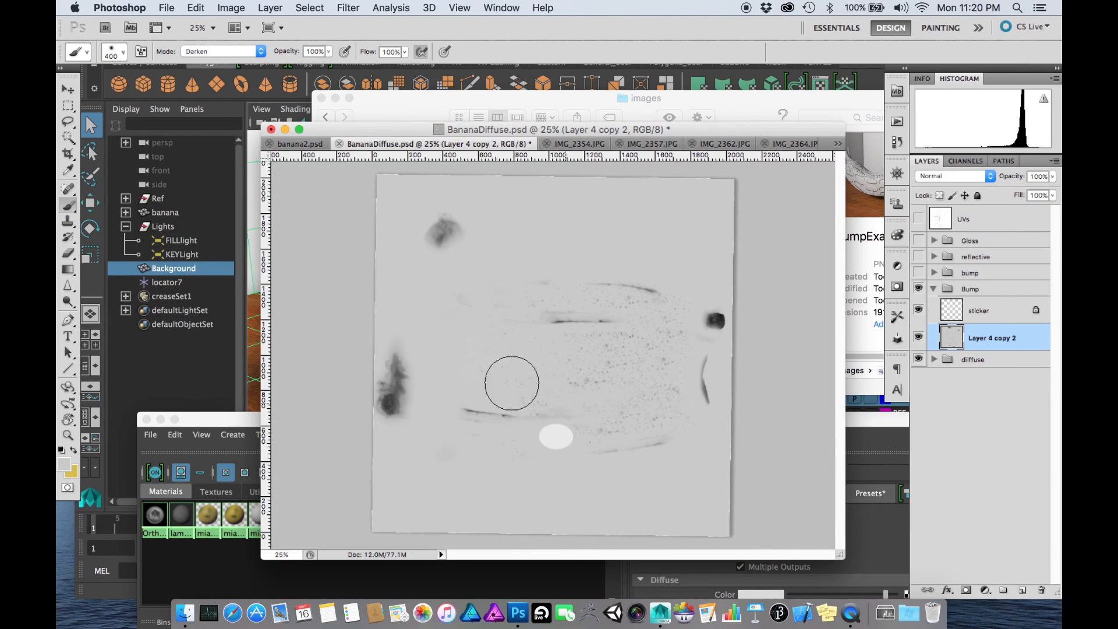
- Reduce the brush size to 90, switch it to Normal mode, and paint out the shading beside the central dark streak
left_click_drag(441, 270, 667, 386)
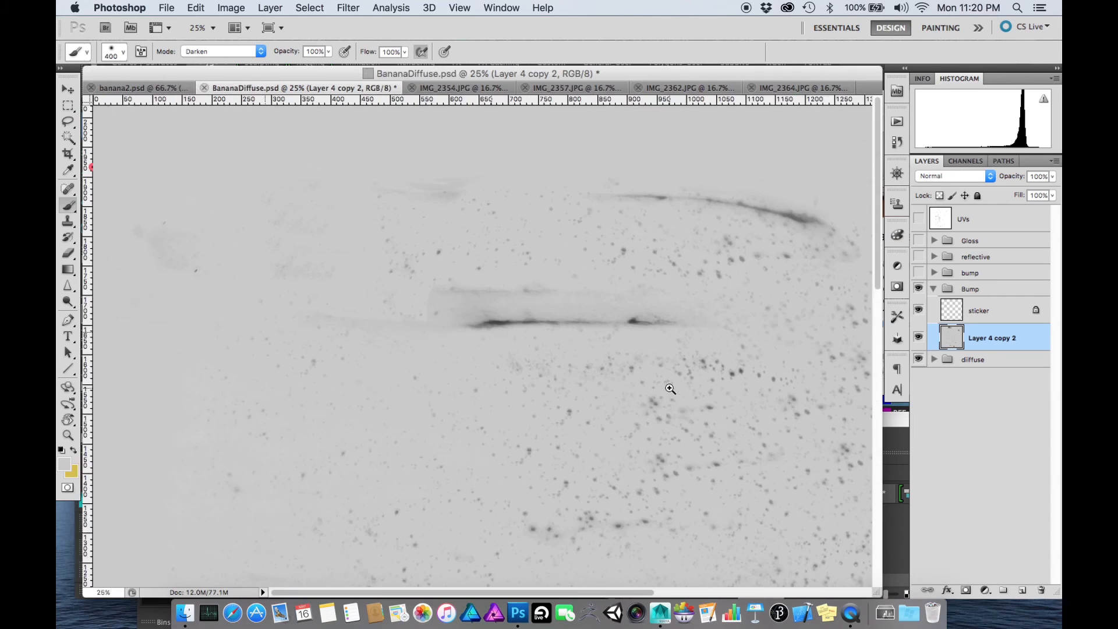
left_click(524, 330, "alt")
left_click_drag(437, 372, 437, 347)
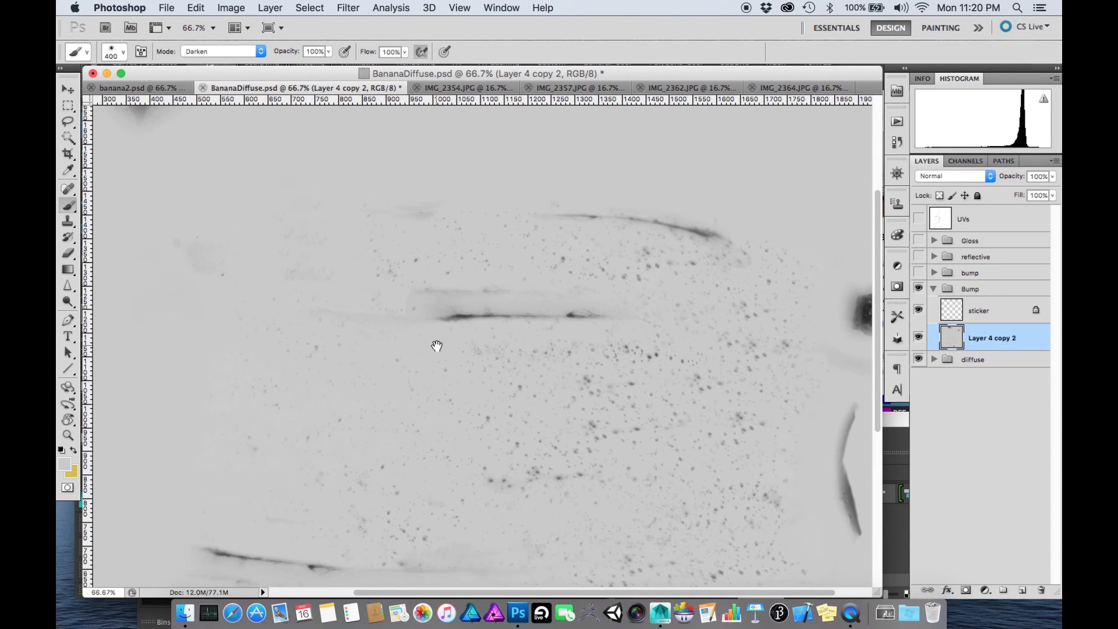
key("bracketleft")
key("bracketleft")
key("bracketleft")
key("bracketleft")
key("bracketleft")
key("bracketleft")
key("bracketleft")
key("bracketleft")
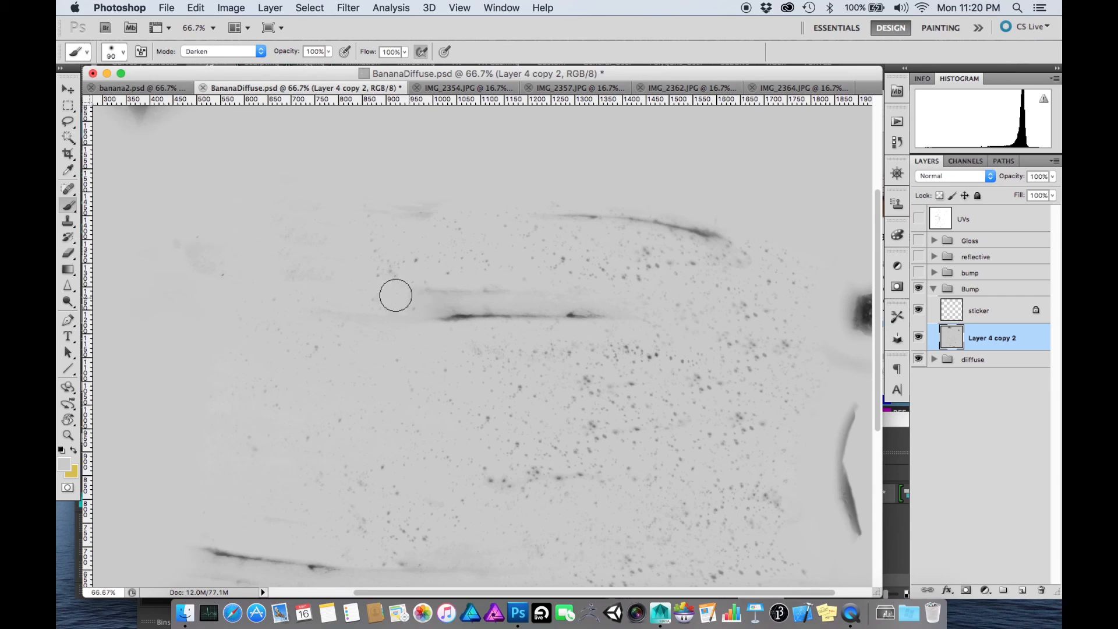
left_click(262, 52)
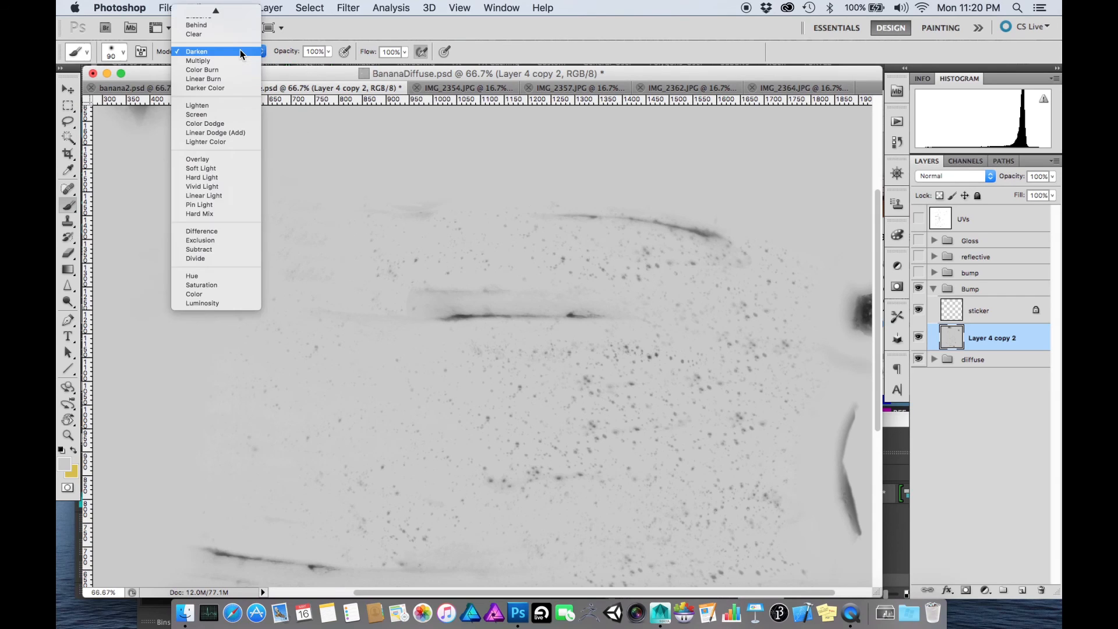
left_click(214, 11)
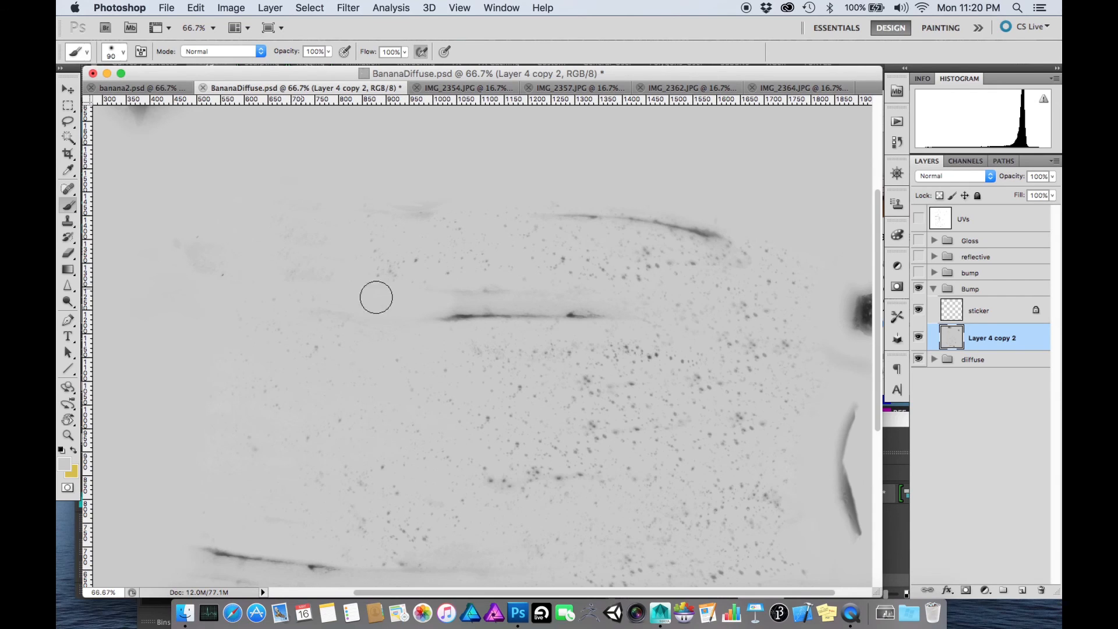
- Start saving a copy of the bump map into the sourceimages folder with PNG as the format
key("super+minus")
key("super+minus")
key("super+minus")
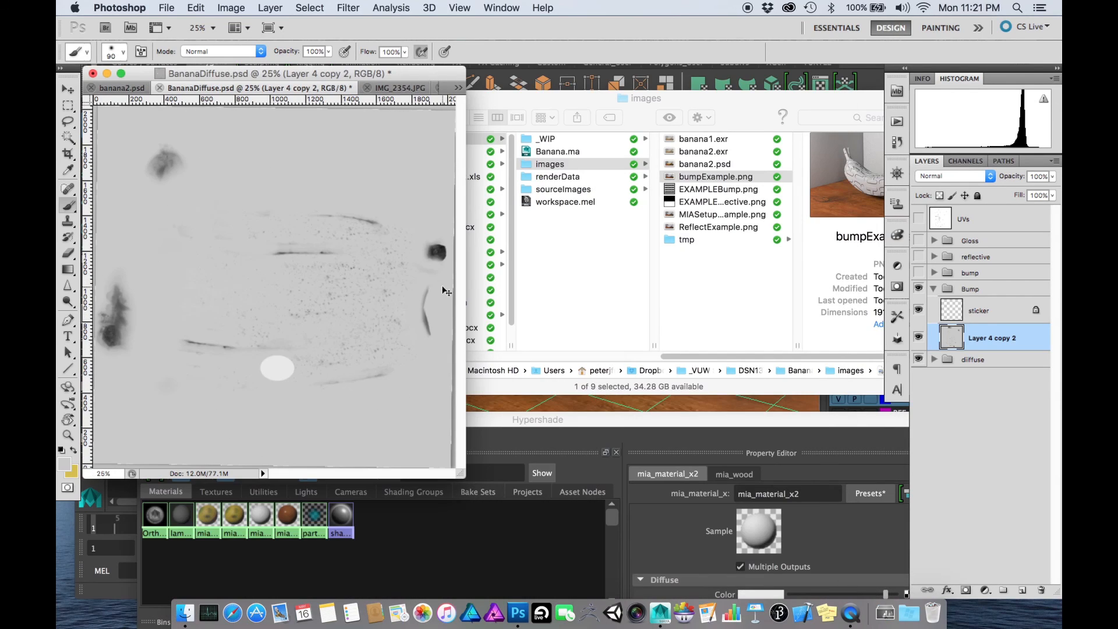
key("super+shift+s")
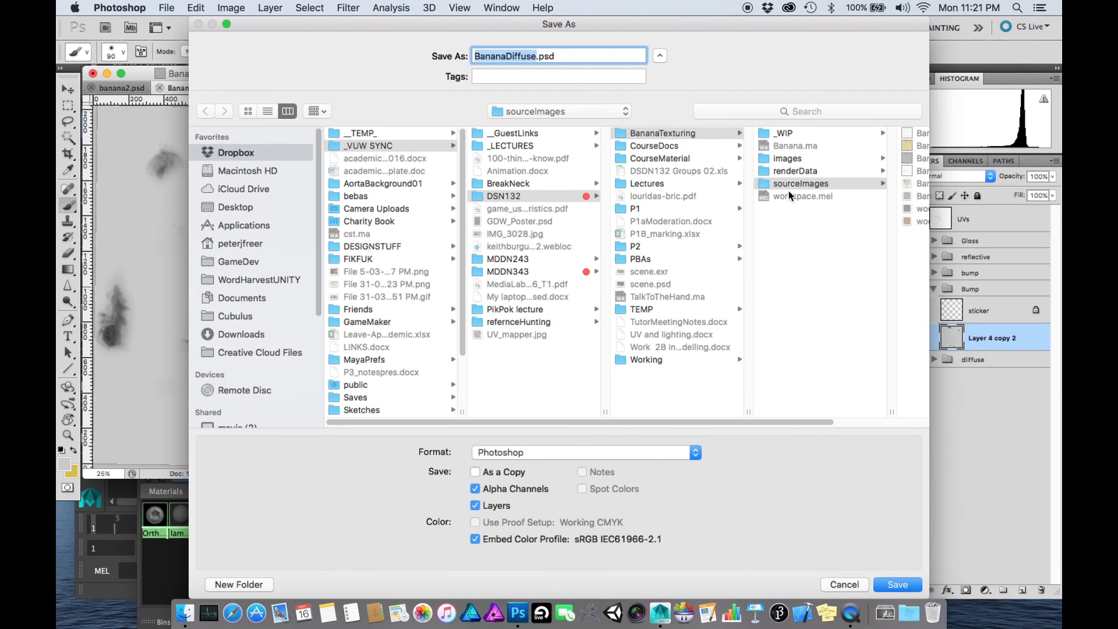
left_click_drag(782, 423, 925, 404)
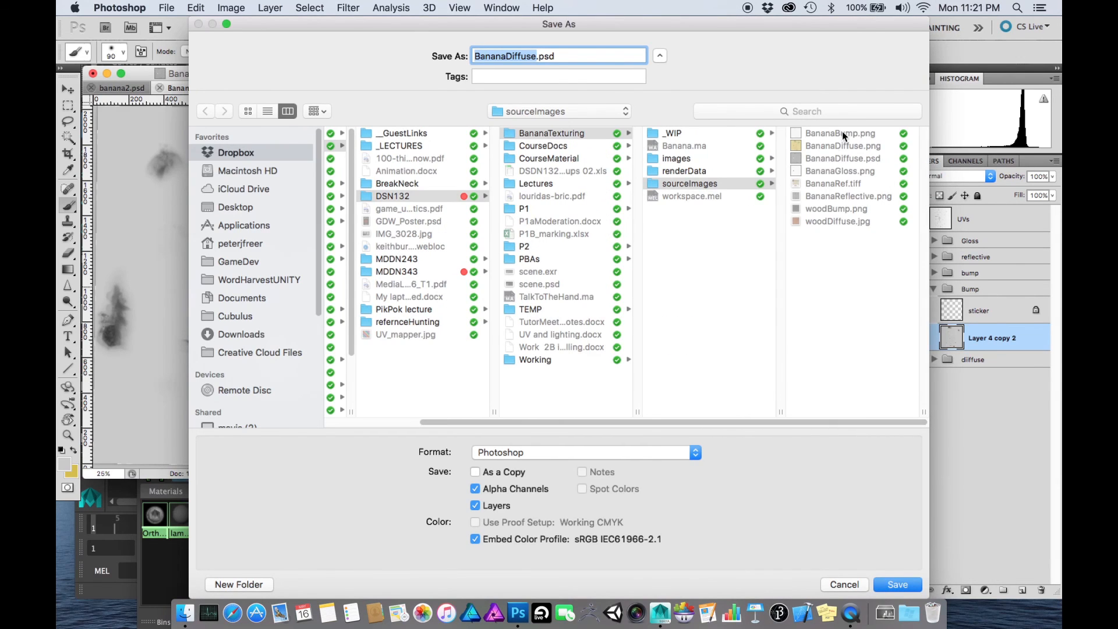
left_click(546, 460)
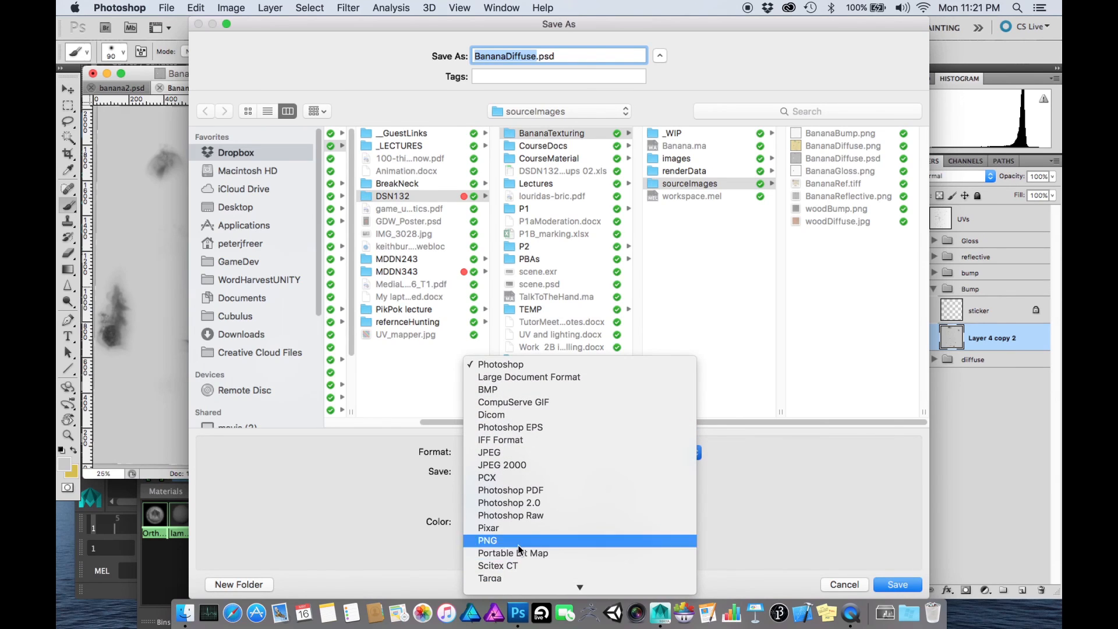
left_click(512, 541)
- Name the PNG copy BananaBump, decline replacing the existing file, and complete the save
left_click(515, 57)
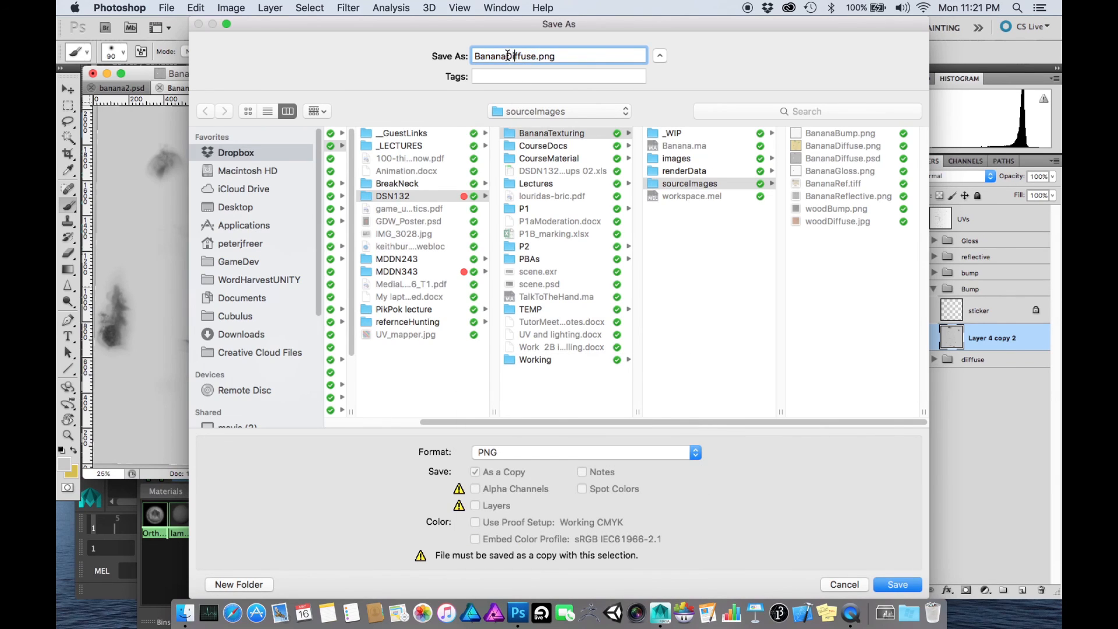
left_click_drag(508, 55, 530, 58)
type("Bump")
key("Return")
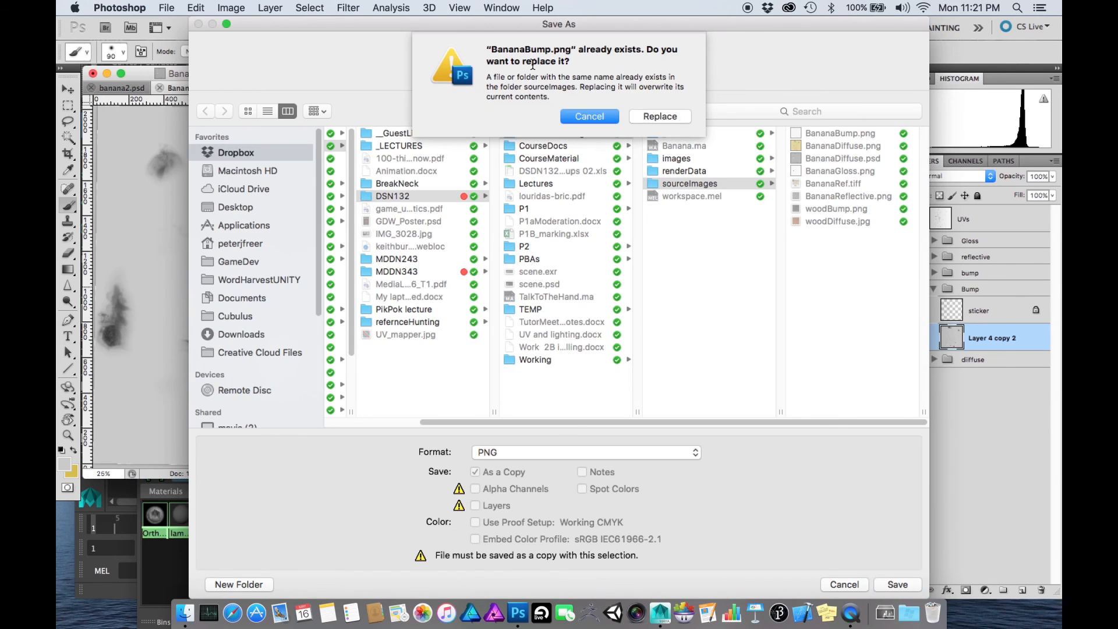
left_click(604, 115)
left_click(531, 55)
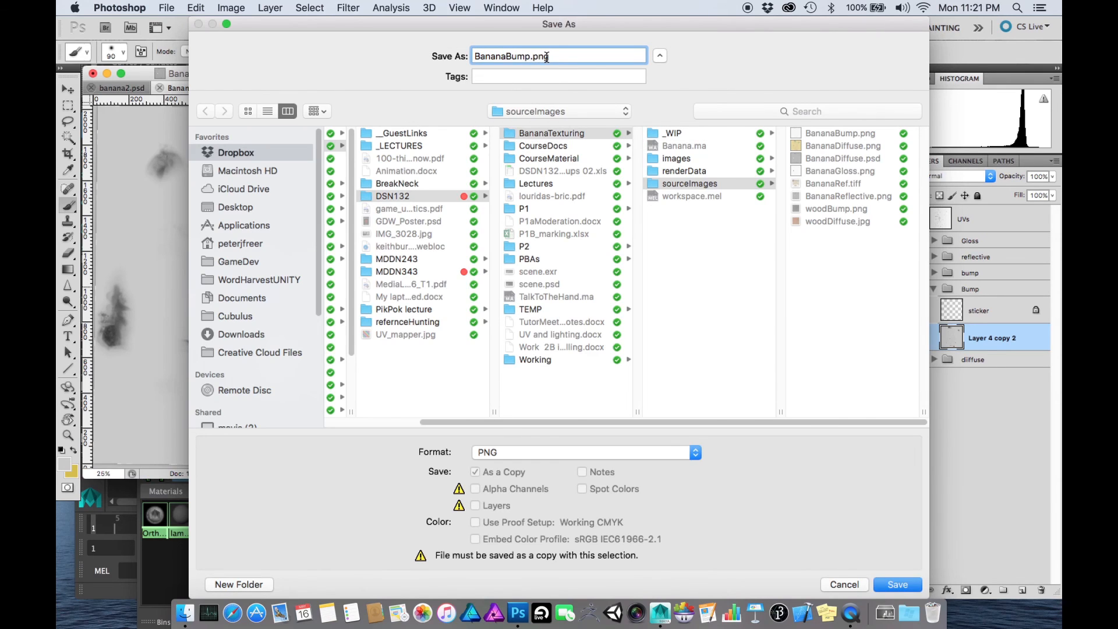
key("Return")
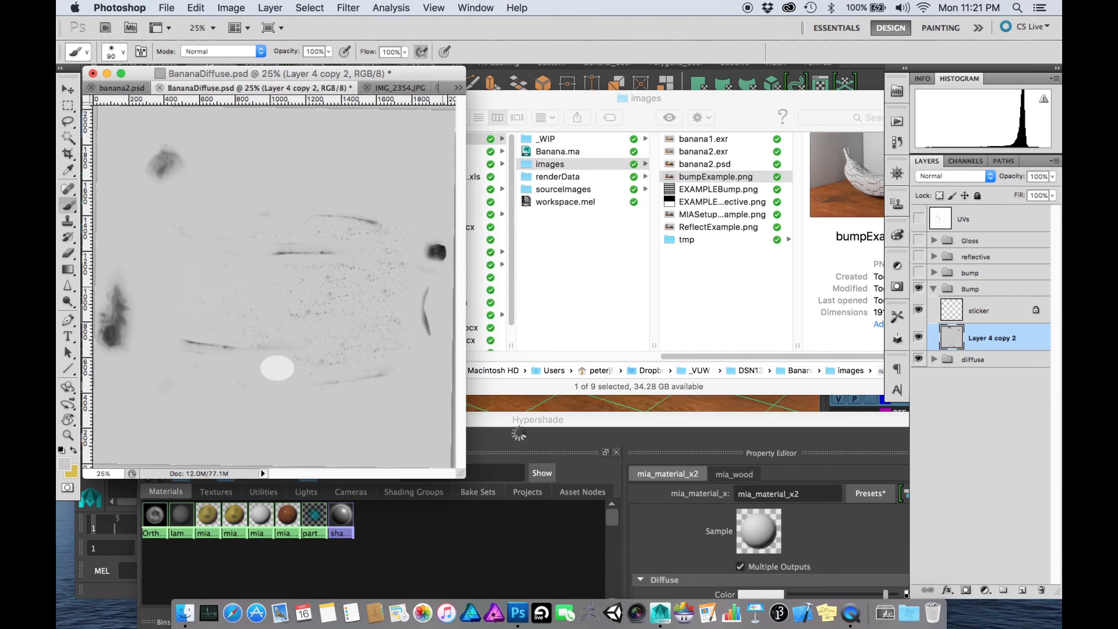
- Switch to Maya, select the banana, and expand the Bump settings of its mia_bananaStart material in the Hypershade
left_click(681, 71)
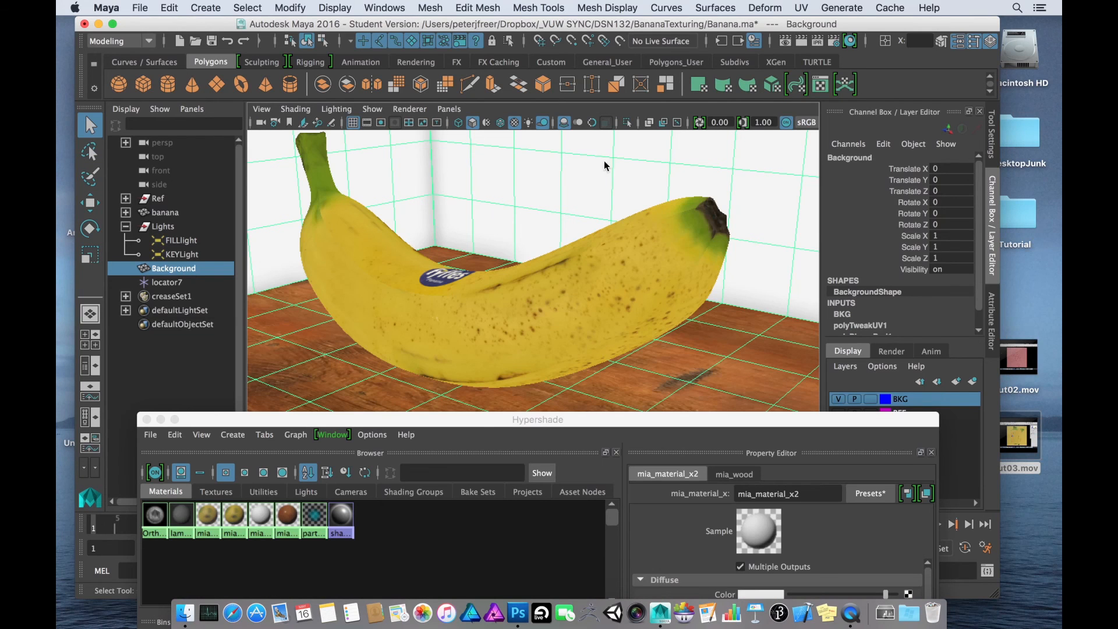
left_click(507, 300)
left_click_drag(363, 425, 387, 96)
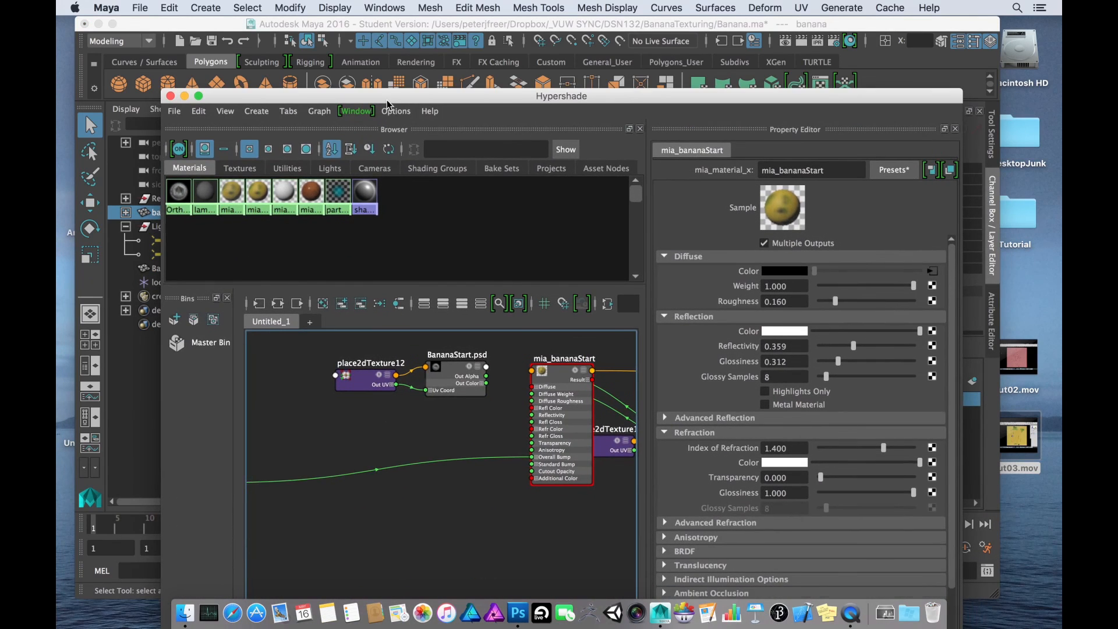
scroll(710, 371, "down", 3)
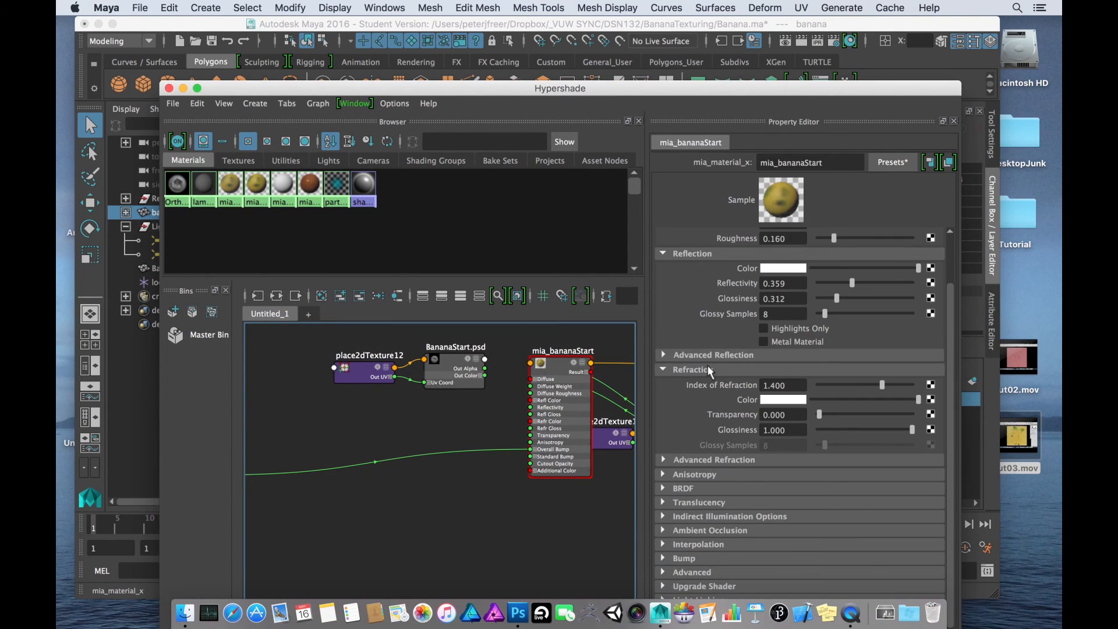
left_click_drag(526, 90, 522, 32)
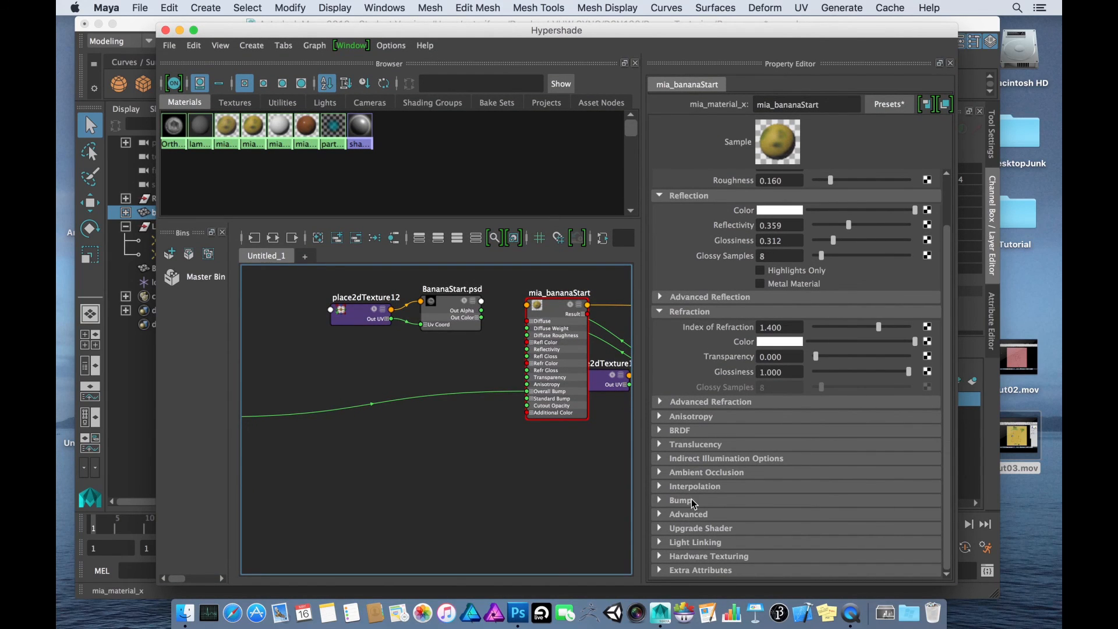
left_click(662, 502)
scroll(693, 501, "up", 3)
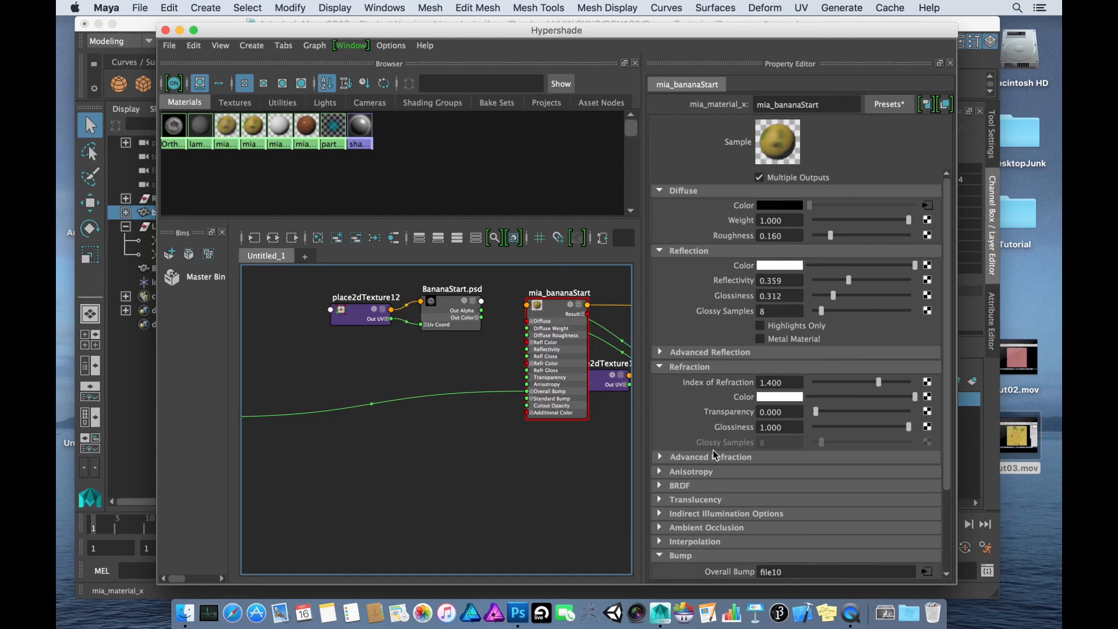
scroll(716, 455, "down", 5)
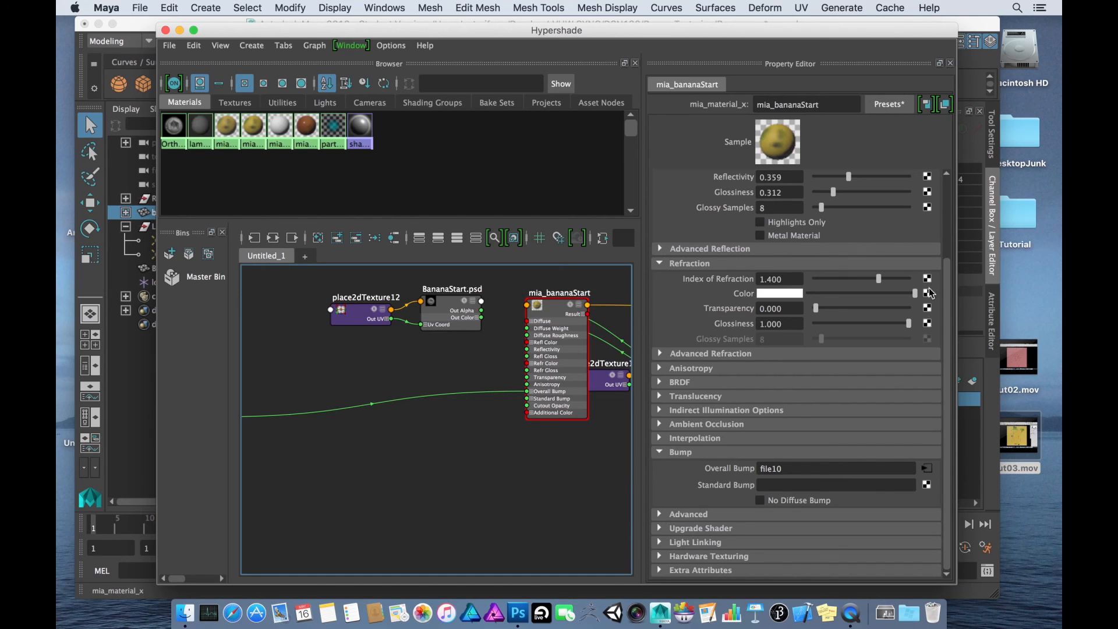
- Break the existing Overall Bump connection on mia_bananaStart and connect a new File texture in its place
right_click(737, 469)
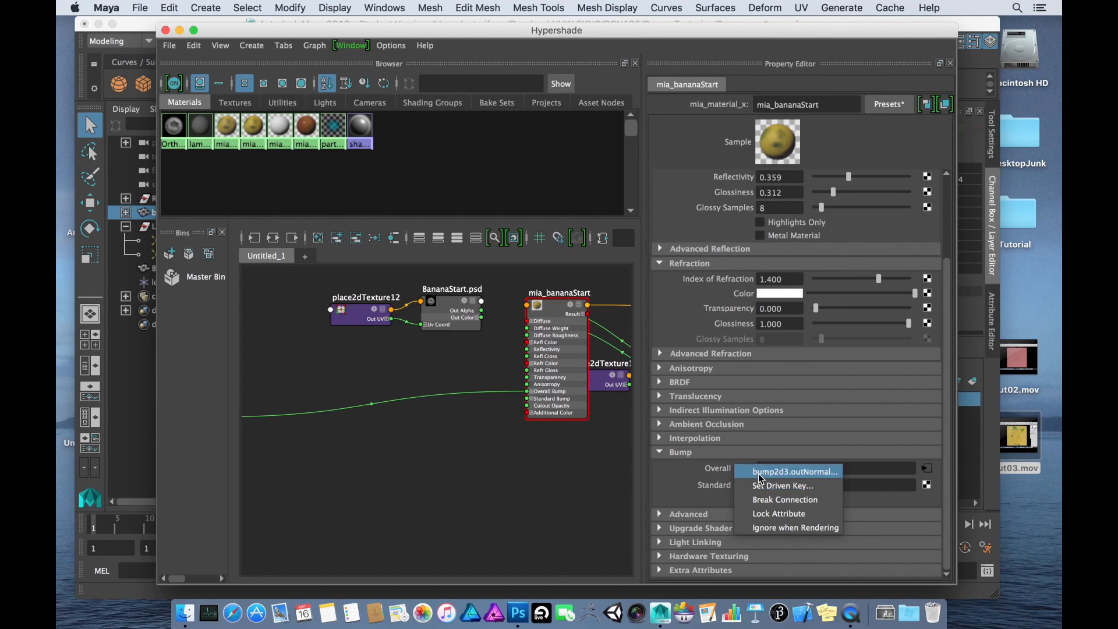
left_click(760, 508)
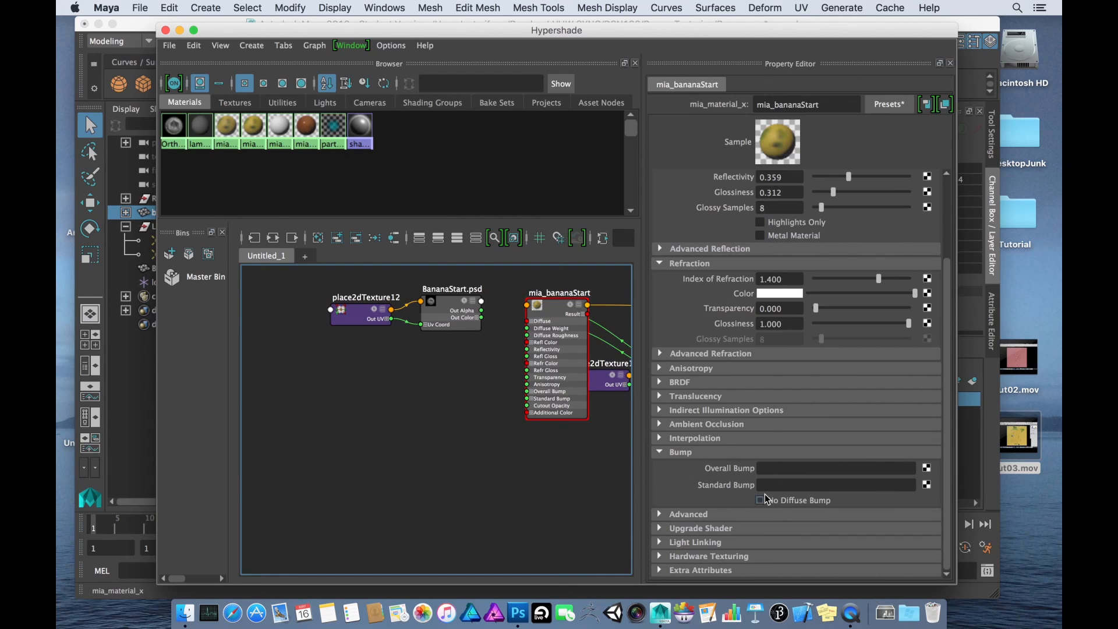
left_click(926, 469)
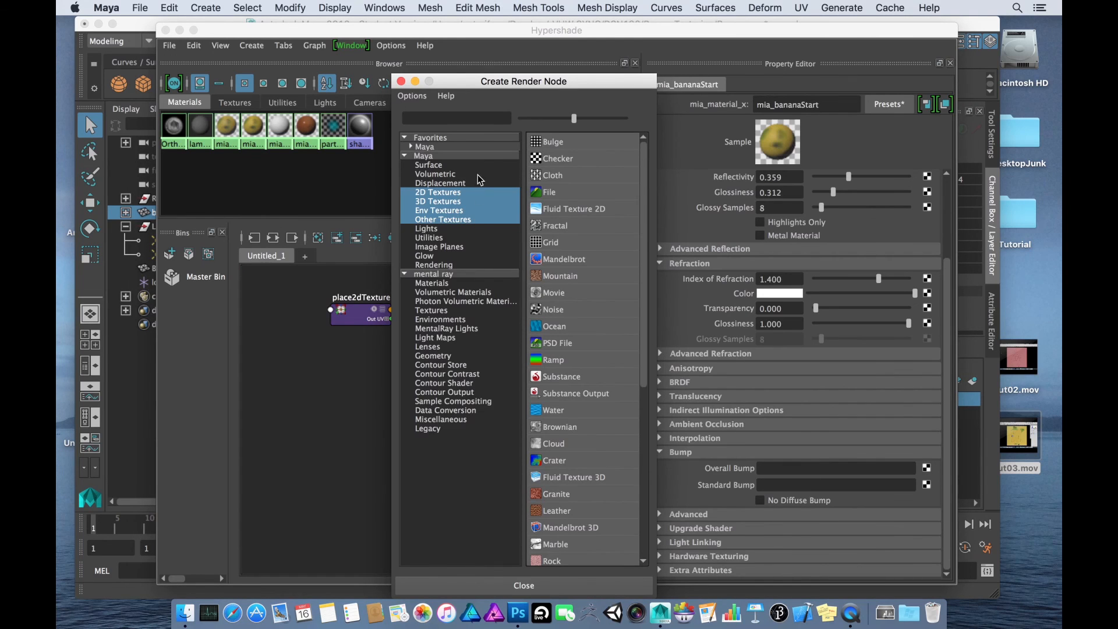
left_click(547, 196)
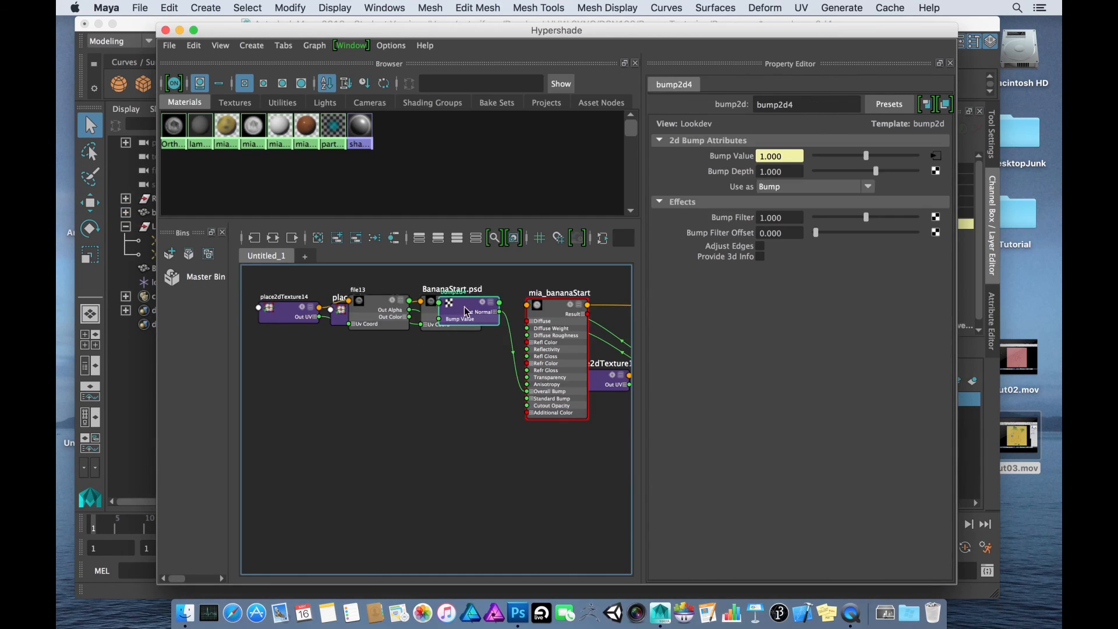
- Arrange the new bump, file and placement nodes in a row below the BananaStart.psd node and select the file node
left_click_drag(472, 322, 425, 402)
left_click_drag(389, 327, 354, 410)
left_click_drag(304, 317, 265, 398)
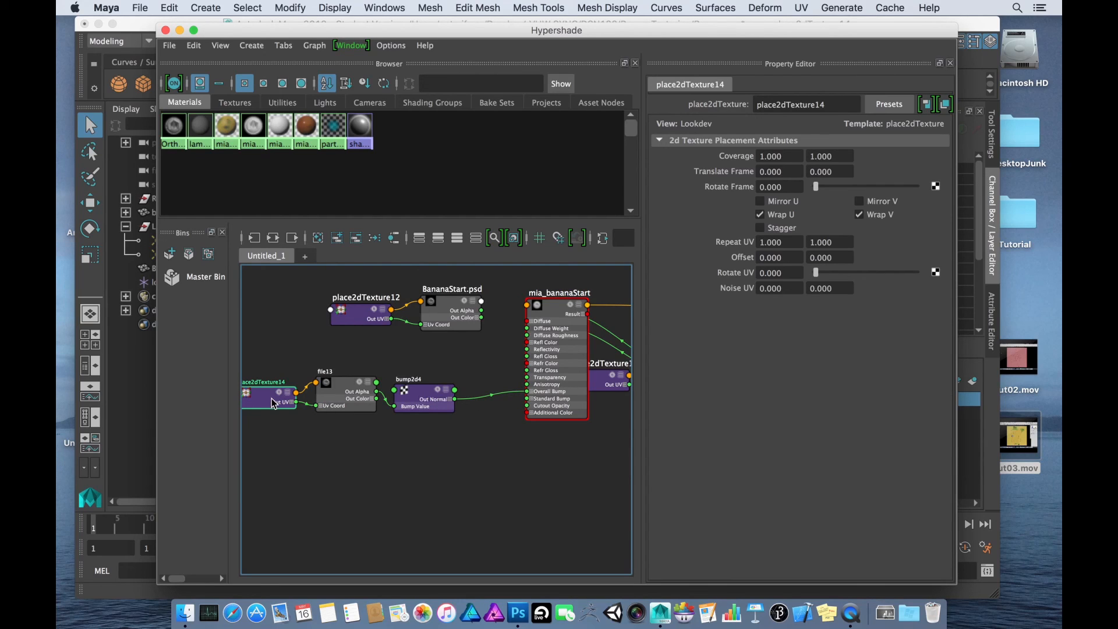
left_click_drag(273, 403, 270, 394)
left_click(333, 373)
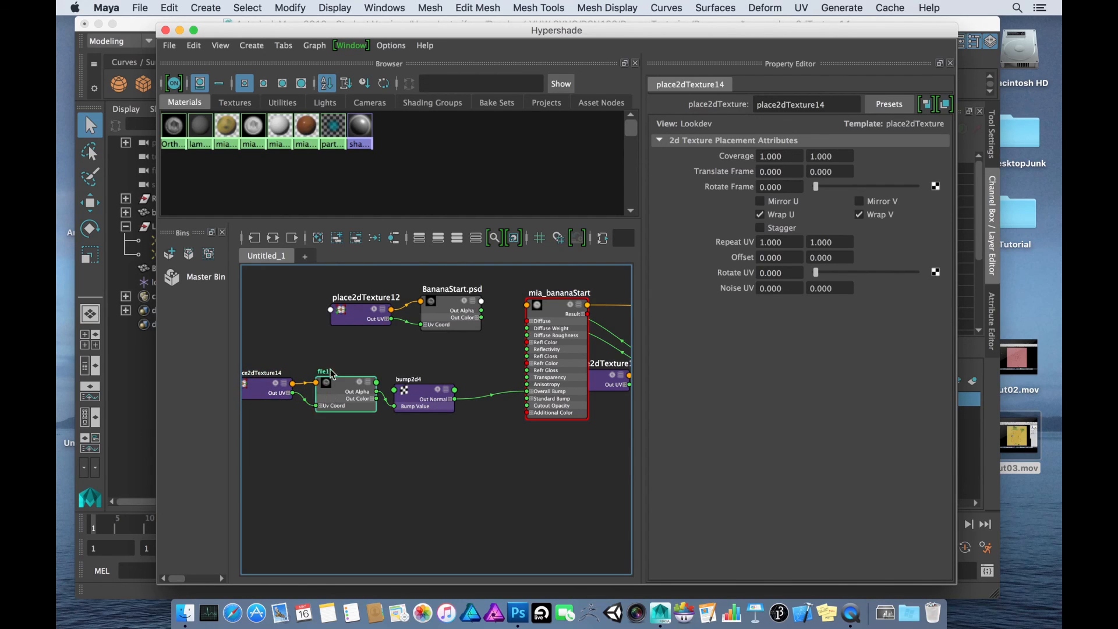
- Adjust the spacing of the new bump network's nodes and keep bump2d4 set to be used as Bump
left_click_drag(333, 373, 329, 370)
left_click_drag(421, 397, 434, 388)
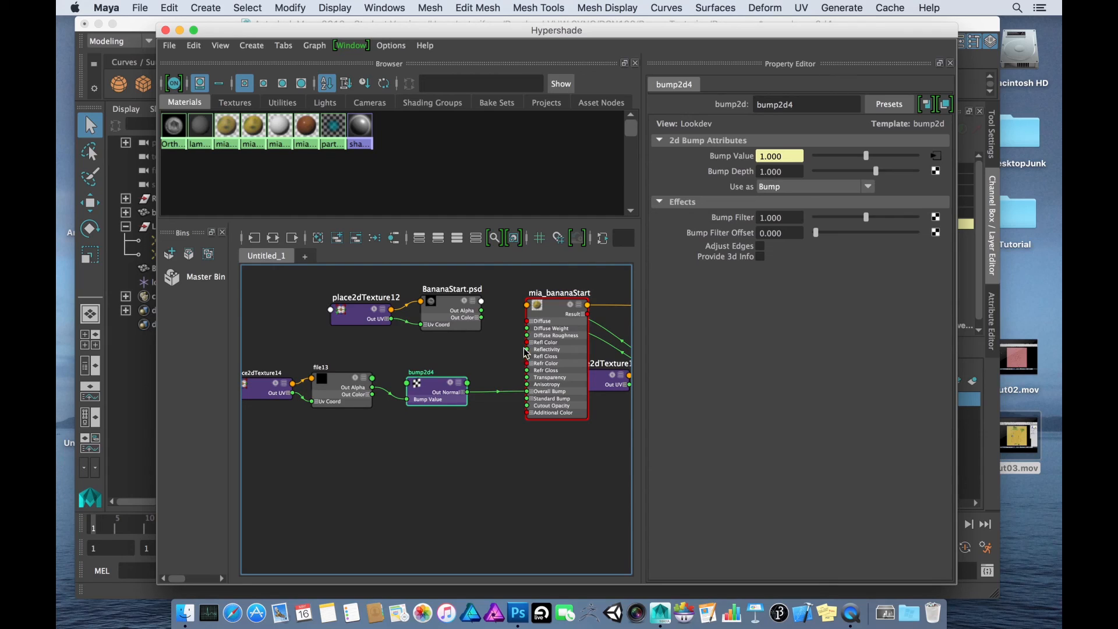
left_click(819, 189)
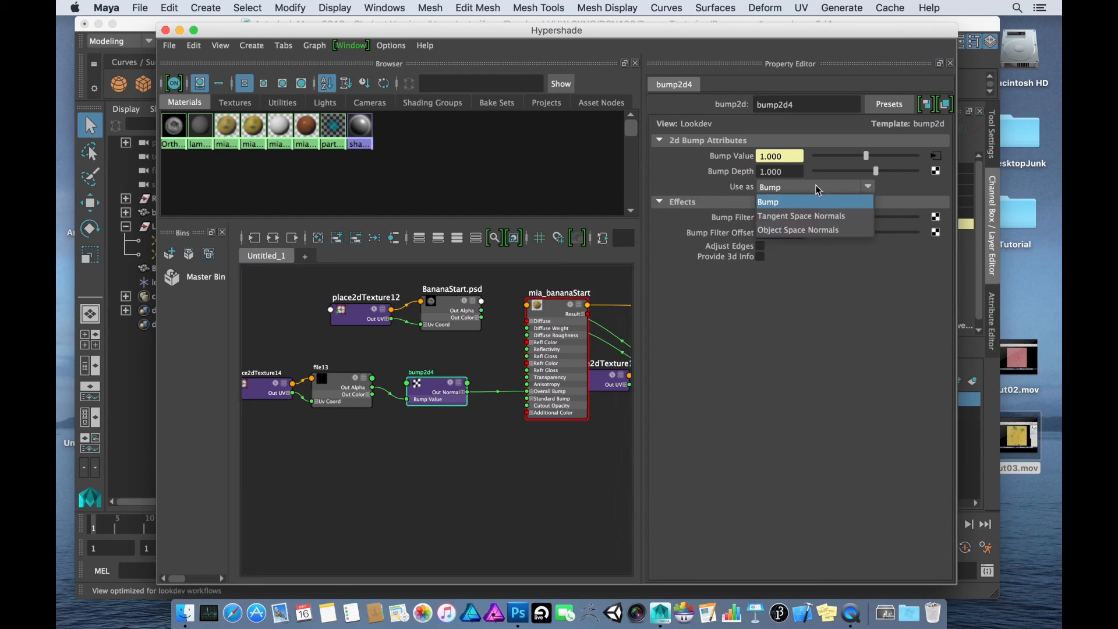
left_click(829, 205)
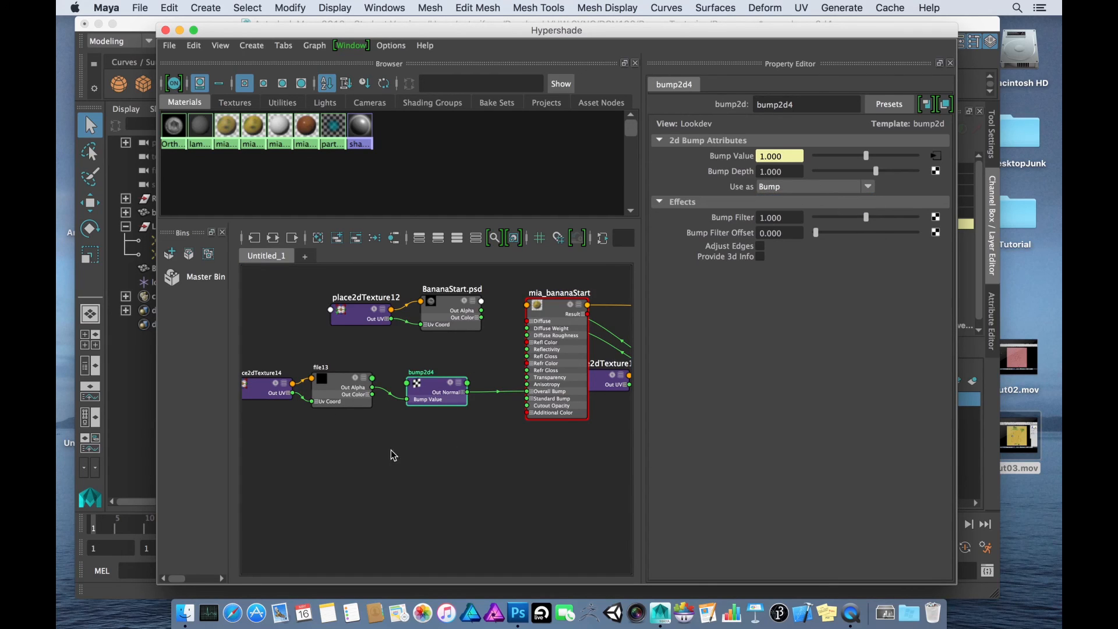
- Load BananaBump02.png from sourceimages into the file13 texture node and move the Hypershade window lower
left_click(332, 393)
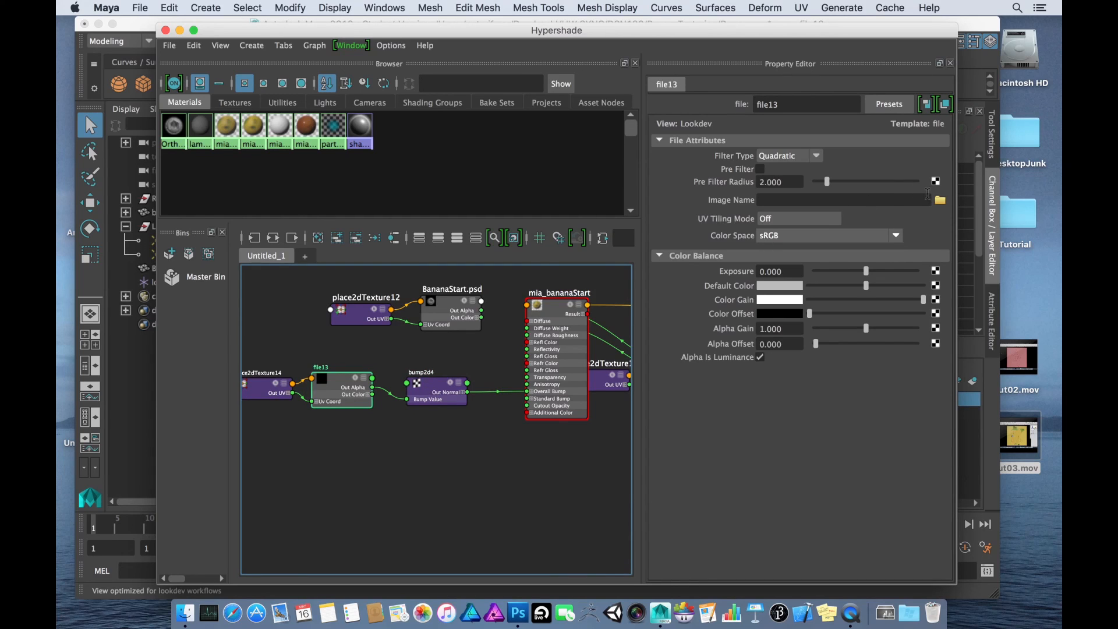
left_click(940, 200)
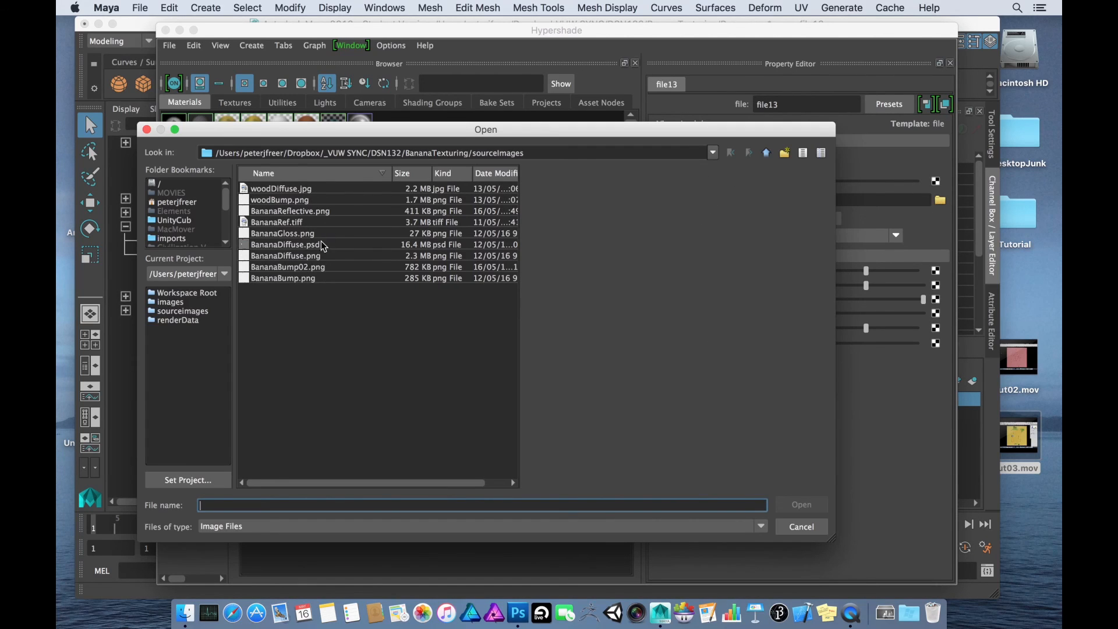
left_click(354, 268)
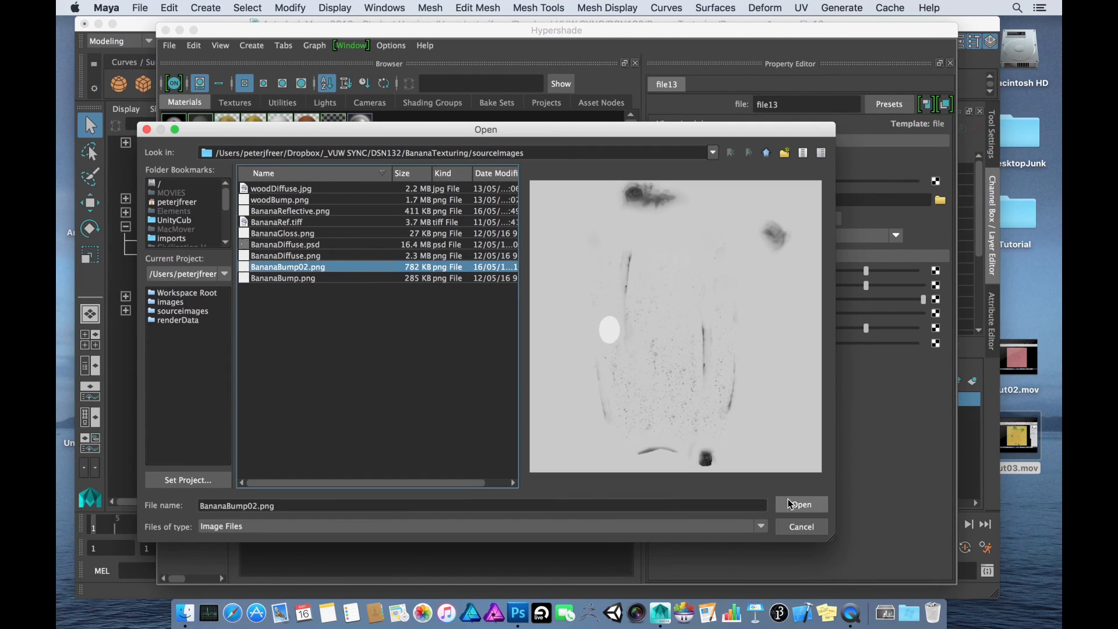
left_click(801, 505)
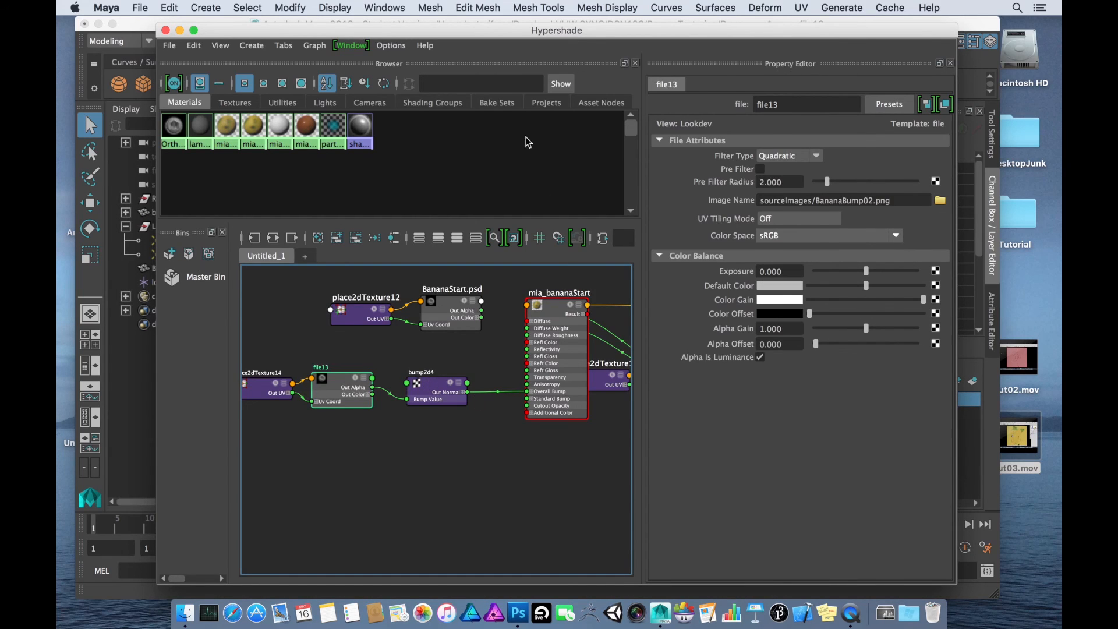
left_click_drag(506, 31, 505, 85)
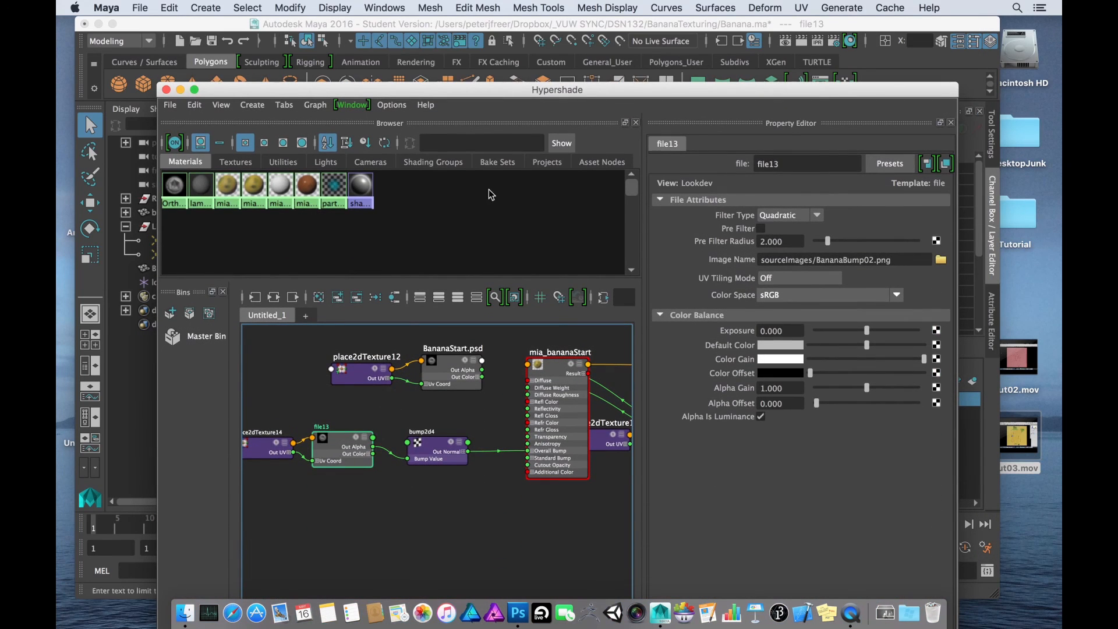
- Try Bump Depth values of 0, 1, 3 and -3 on the bump2d4 node
left_click(438, 448)
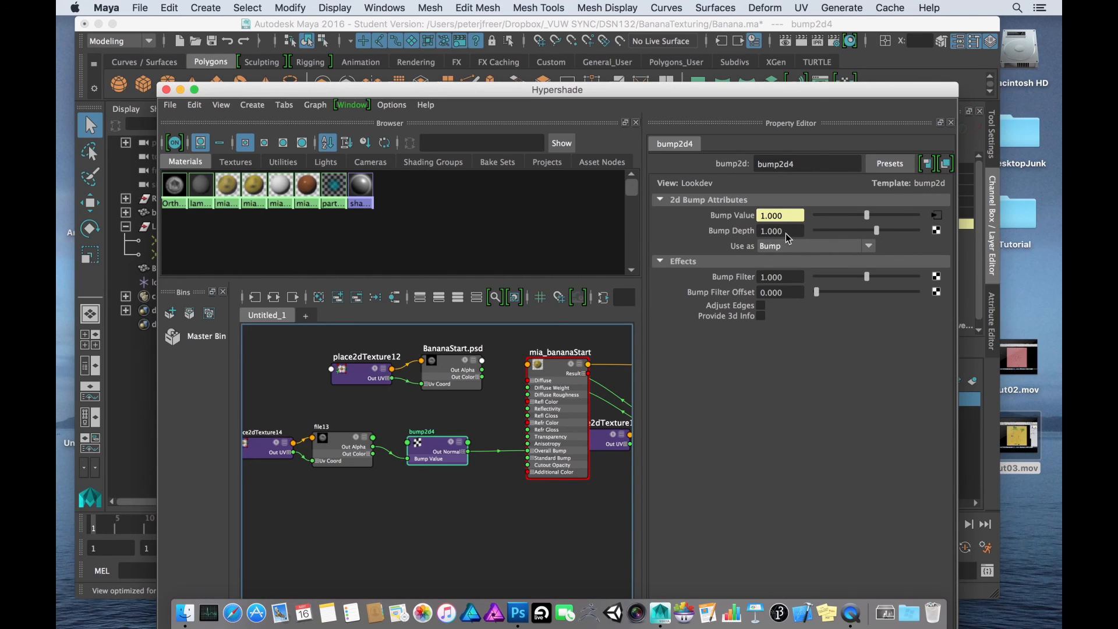
left_click_drag(786, 234, 751, 234)
key("Return")
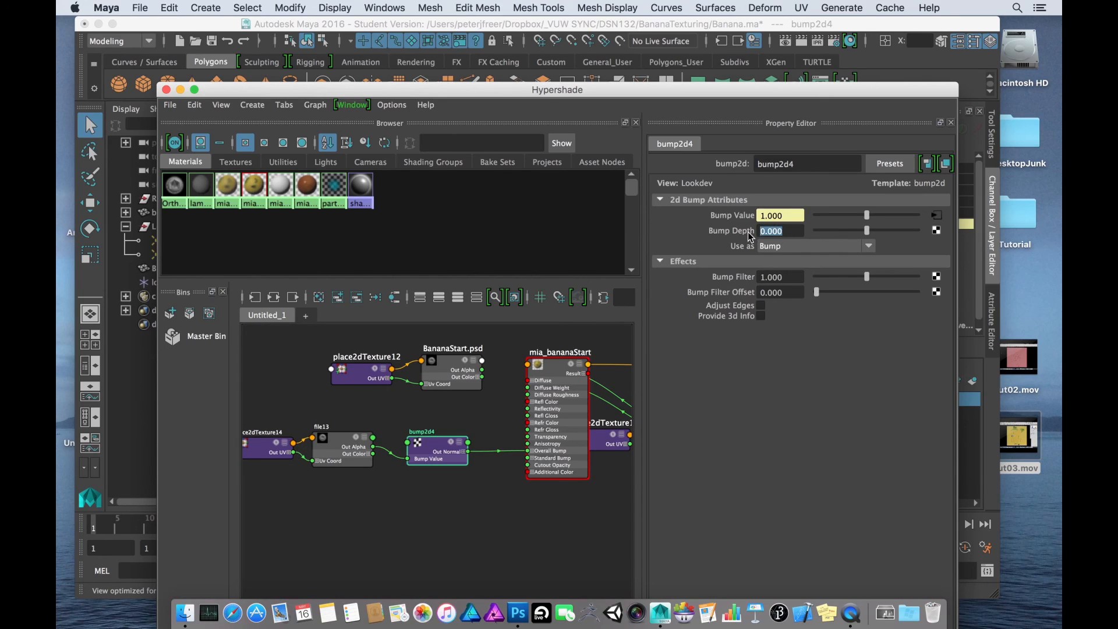
type("1")
key("Return")
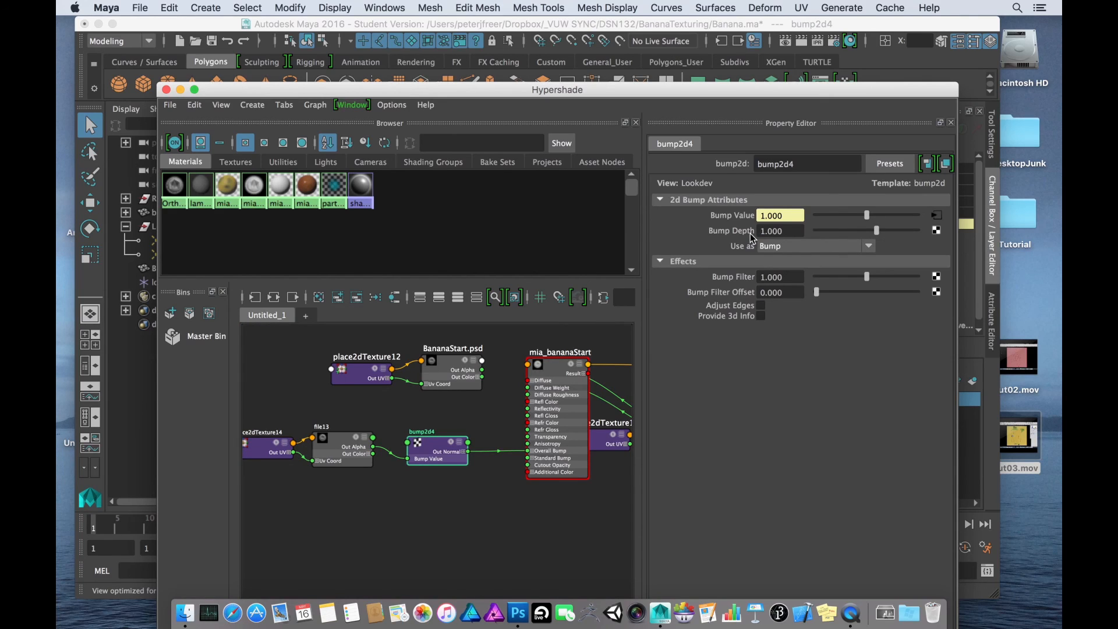
left_click_drag(786, 232, 756, 233)
type("3")
key("Return")
left_click_drag(787, 231, 720, 236)
type("-3")
key("Return")
- Set bump2d4's Bump Depth to 0.5, uncover the main Maya window and render the banana
left_click_drag(791, 232, 701, 233)
type("0.5")
key("Return")
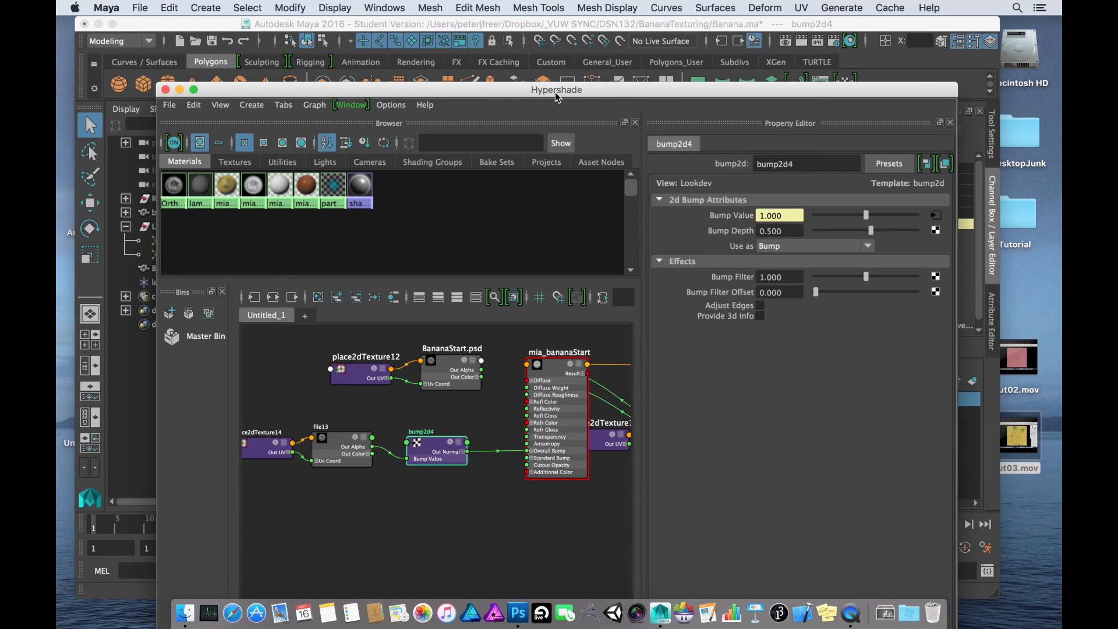
left_click_drag(557, 94, 553, 336)
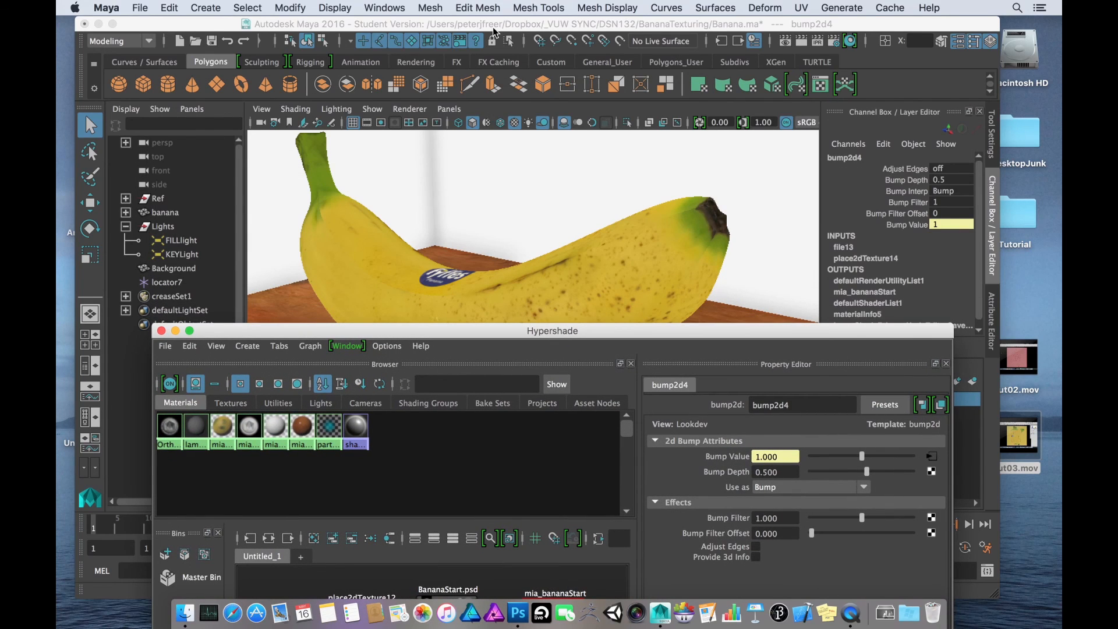
left_click(499, 40)
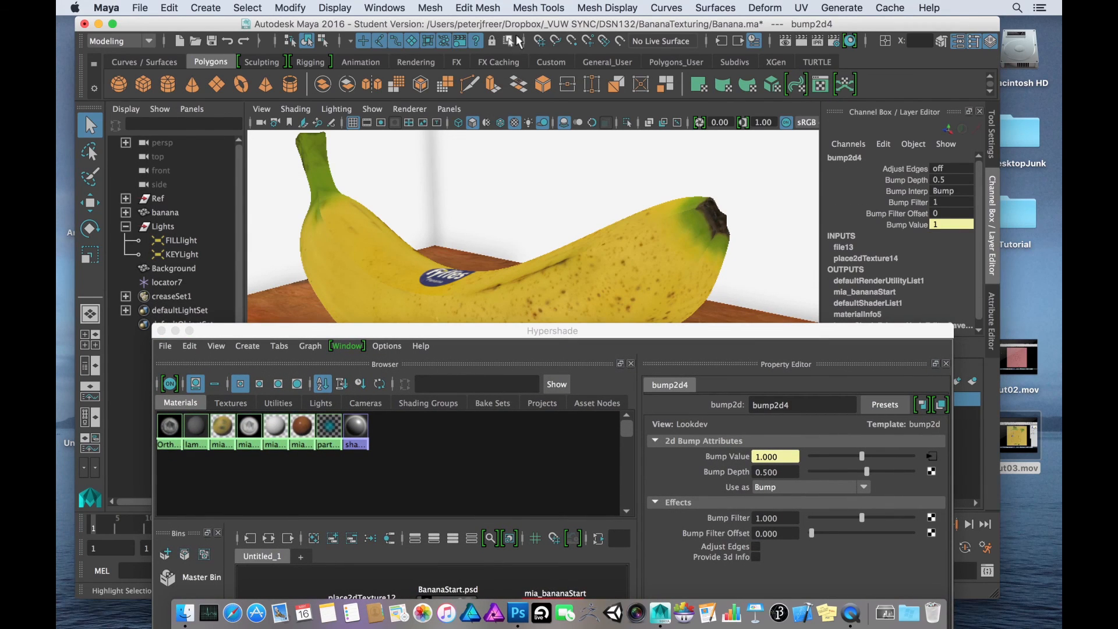
left_click(802, 42)
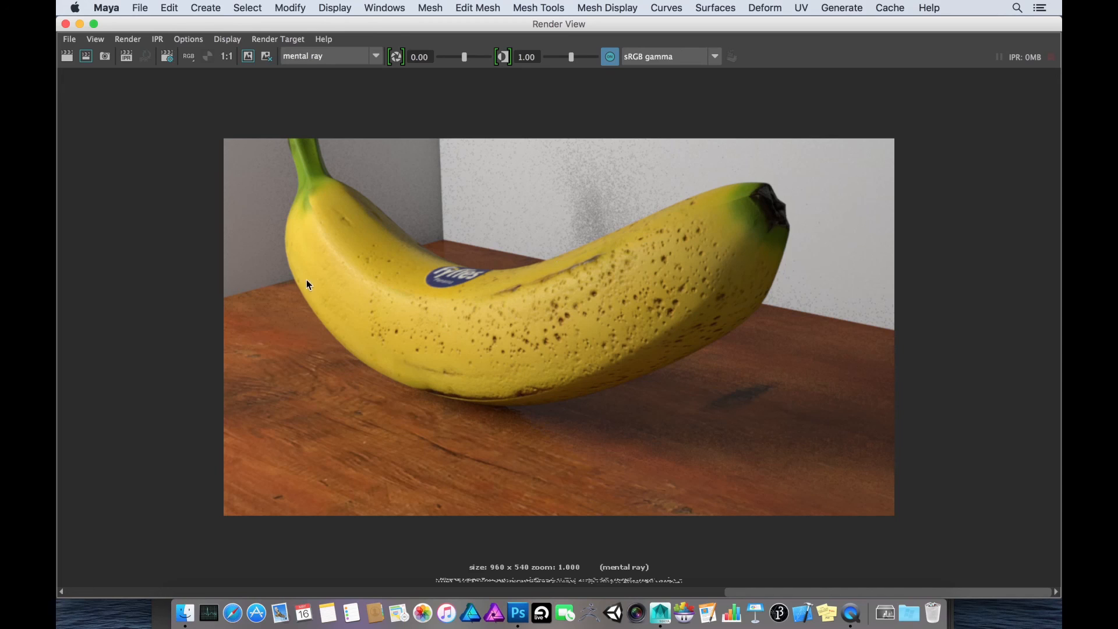
- Switch to Photoshop, examine the speckles on the bump layer up close, and compare them with the Maya render
key("super+Tab")
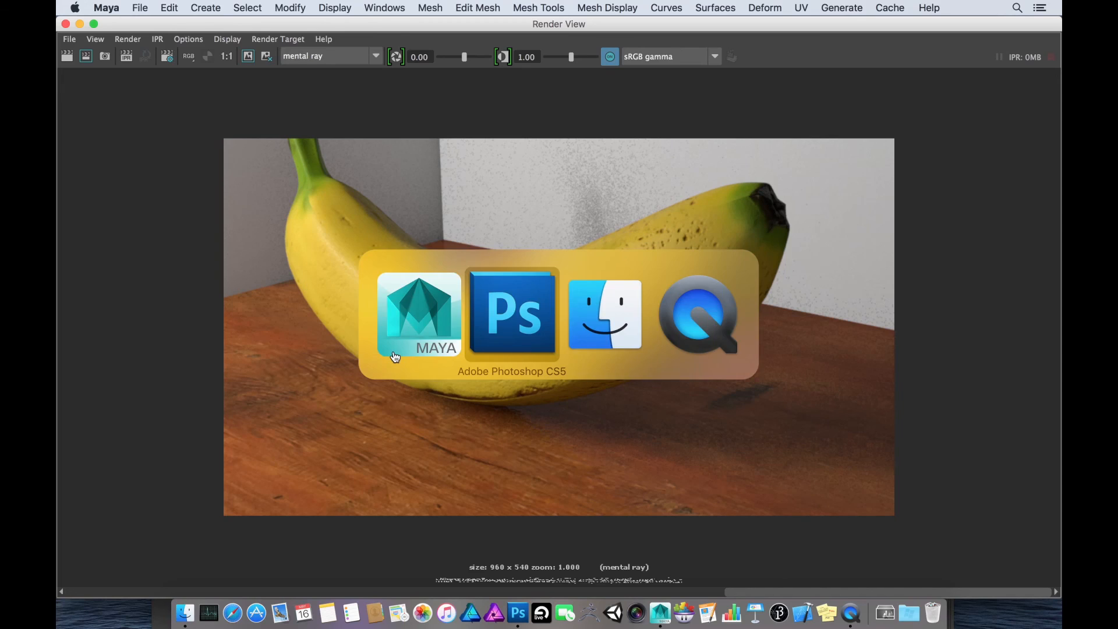
key("super+space")
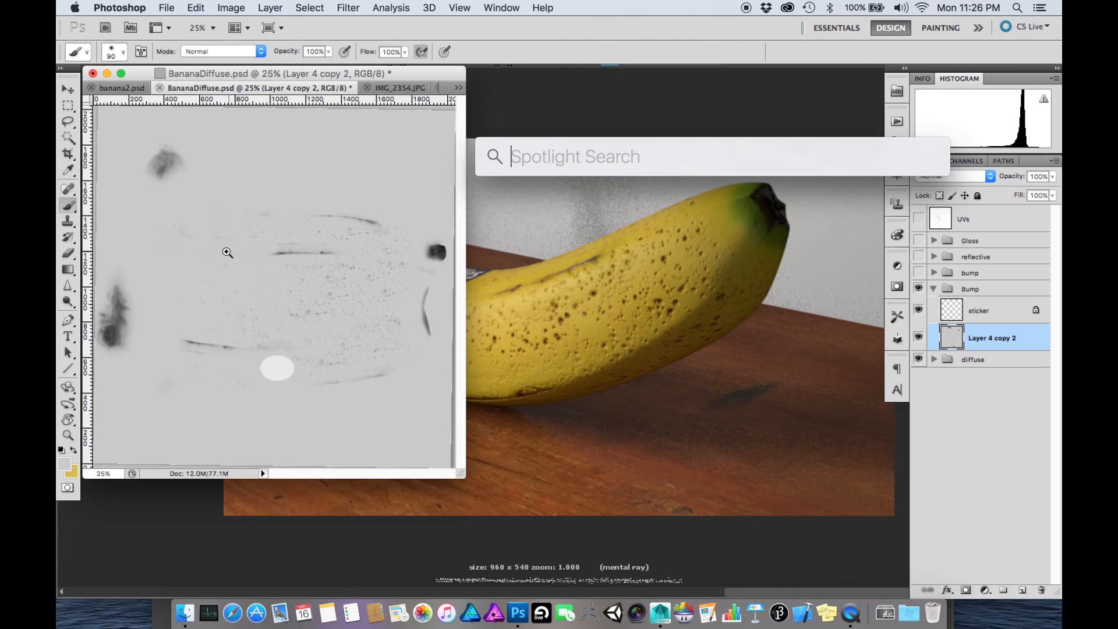
key("super+space")
left_click_drag(367, 347, 451, 372)
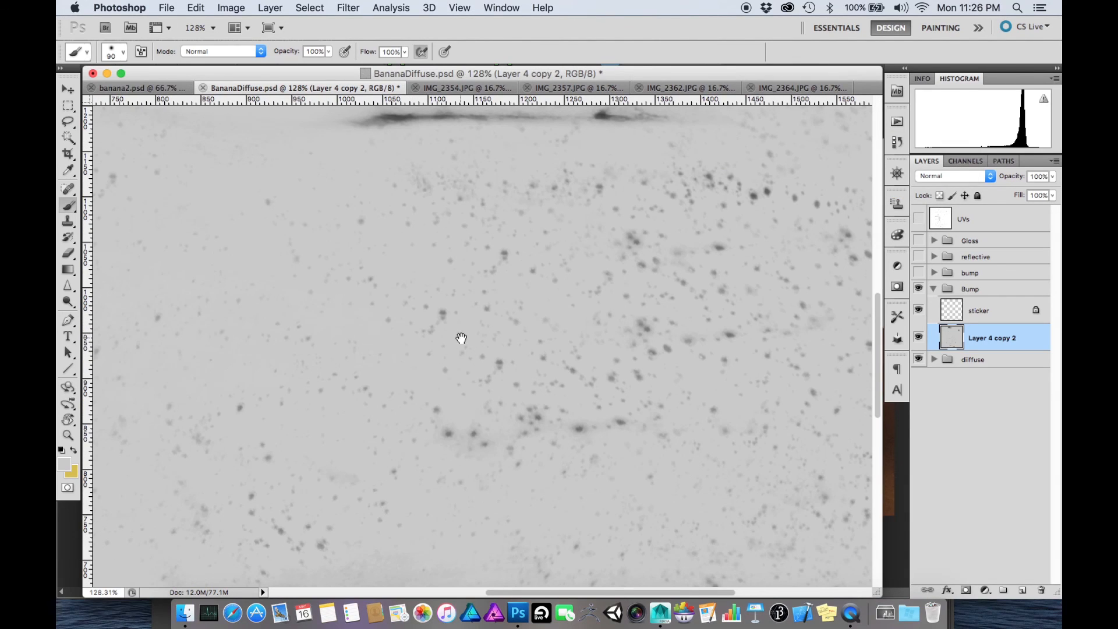
left_click(513, 303, "alt")
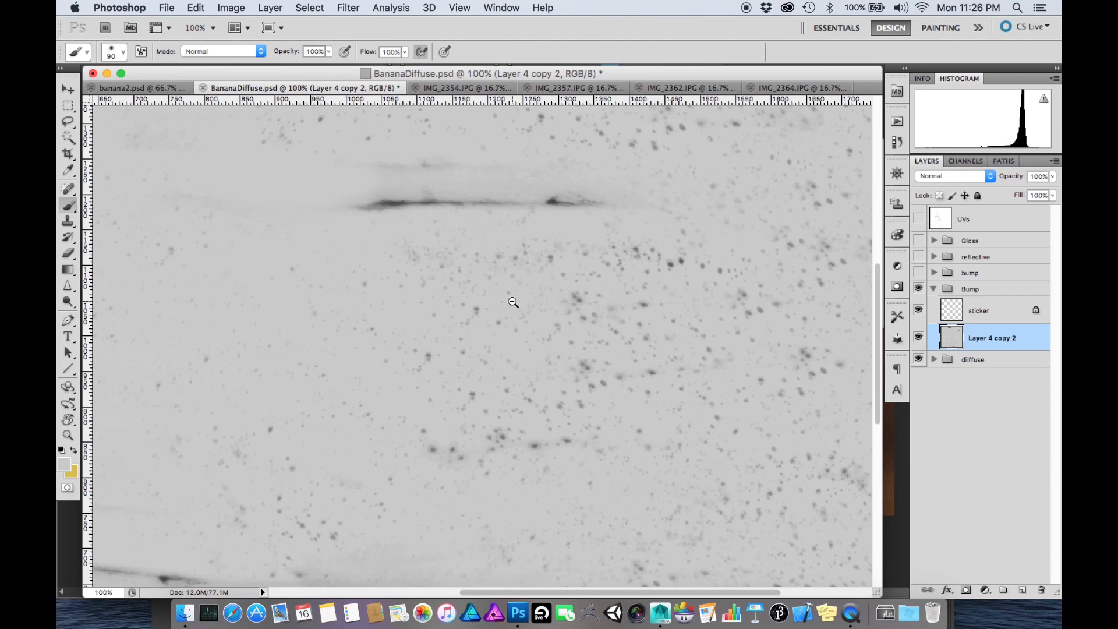
left_click(513, 303, "alt")
left_click_drag(488, 343, 563, 376)
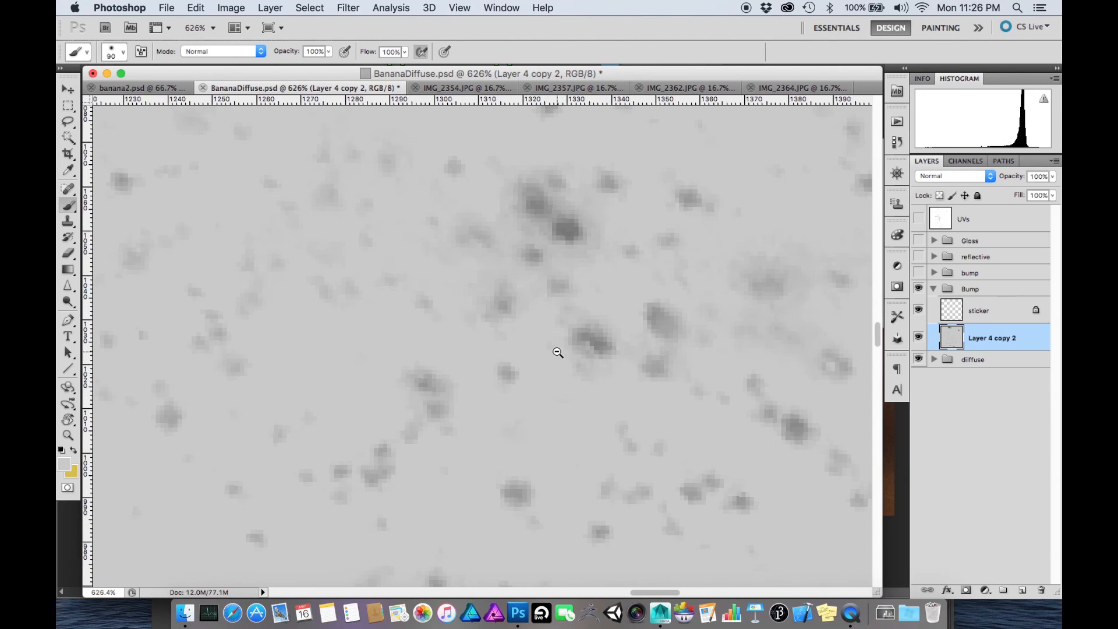
left_click(558, 352, "alt")
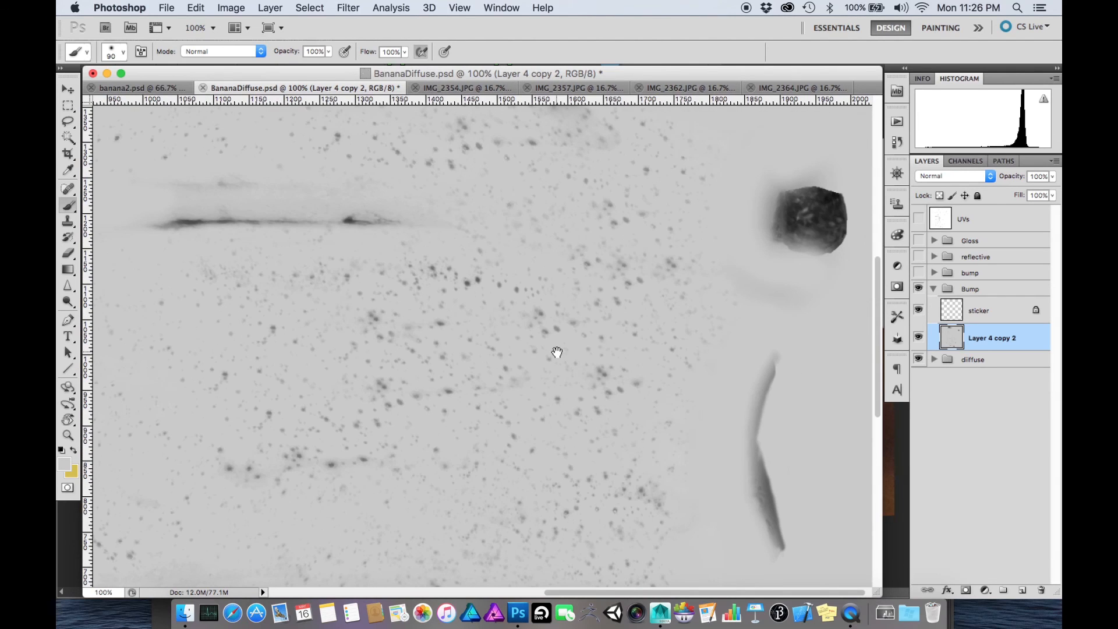
key("super+Tab")
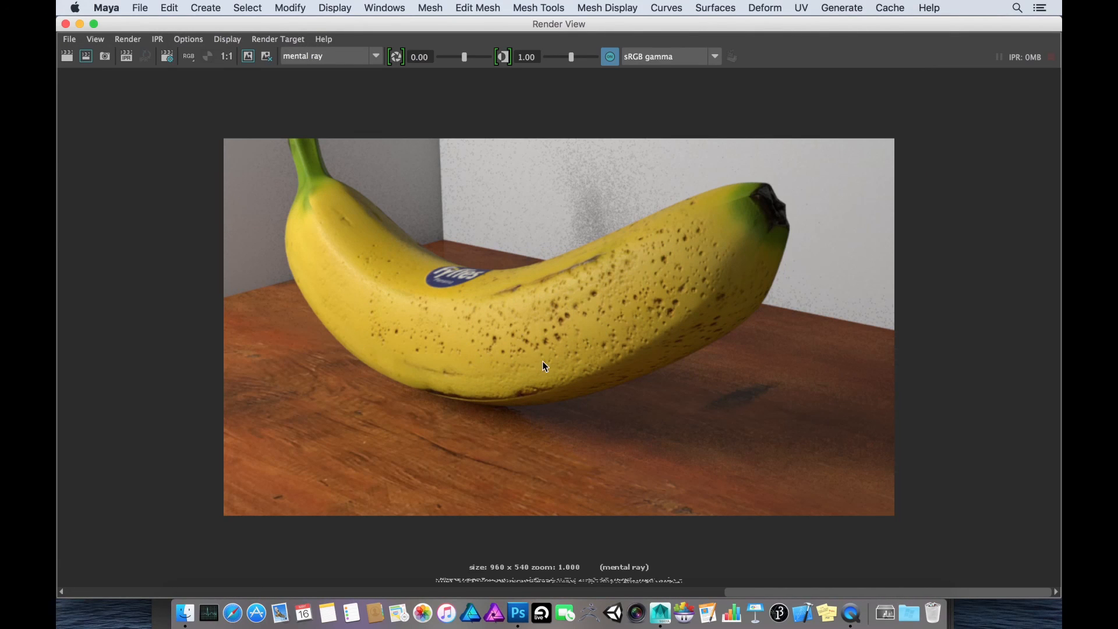
key("super+Tab")
key("super+Tab")
key("super+Tab")
key("super+Tab")
key("super+Tab")
key("super+Tab")
- Close the Maya render view and reduce bump2d4's Bump Depth to 0.2 and finally 0.15
left_click(66, 24)
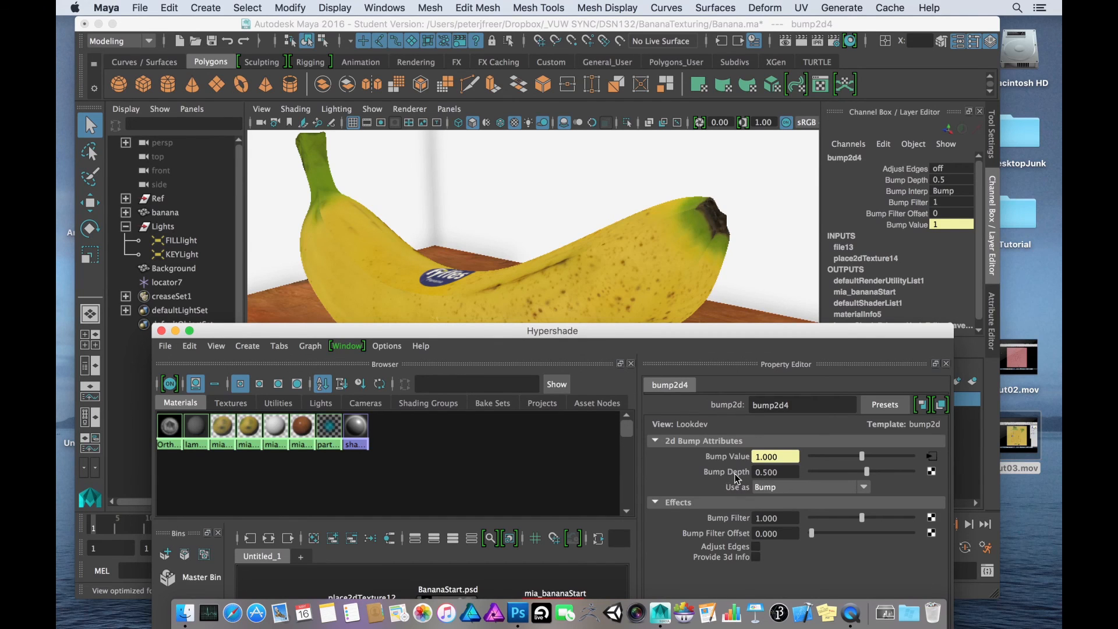
left_click_drag(668, 343, 652, 173)
left_click(773, 304)
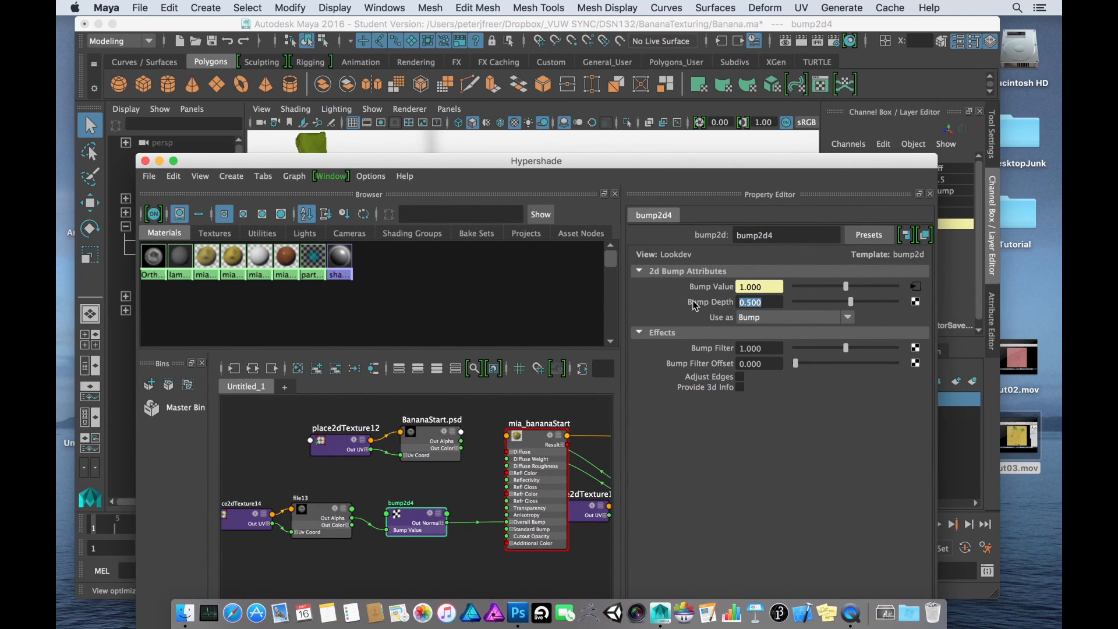
type("0.2")
key("Return")
left_click_drag(478, 161, 487, 173)
left_click(781, 315)
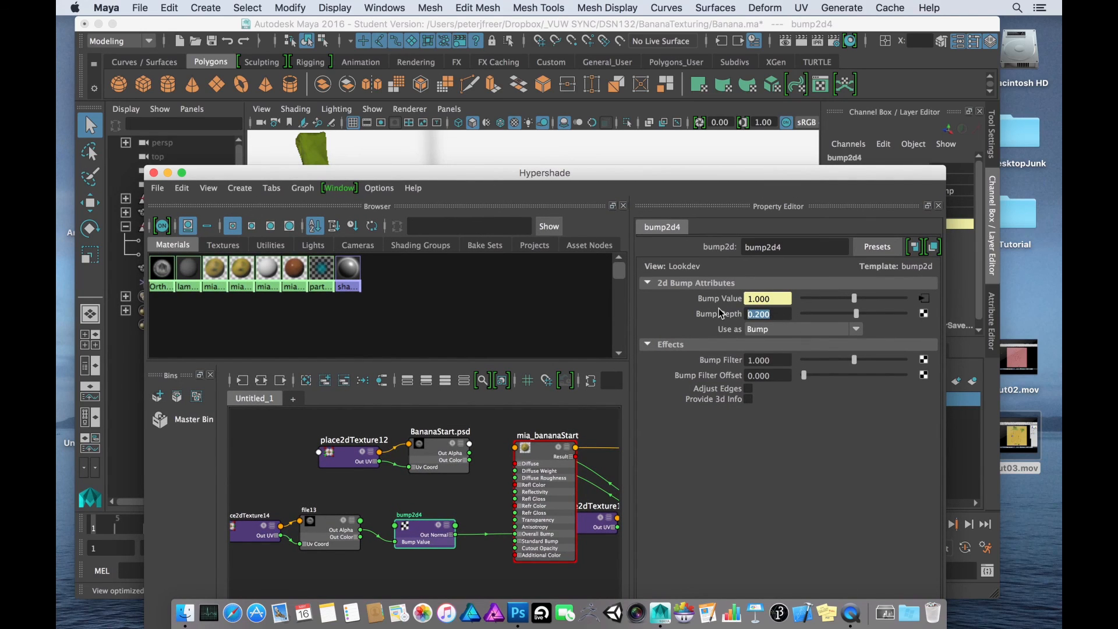
key("BackSpace")
type(".15")
key("Return")
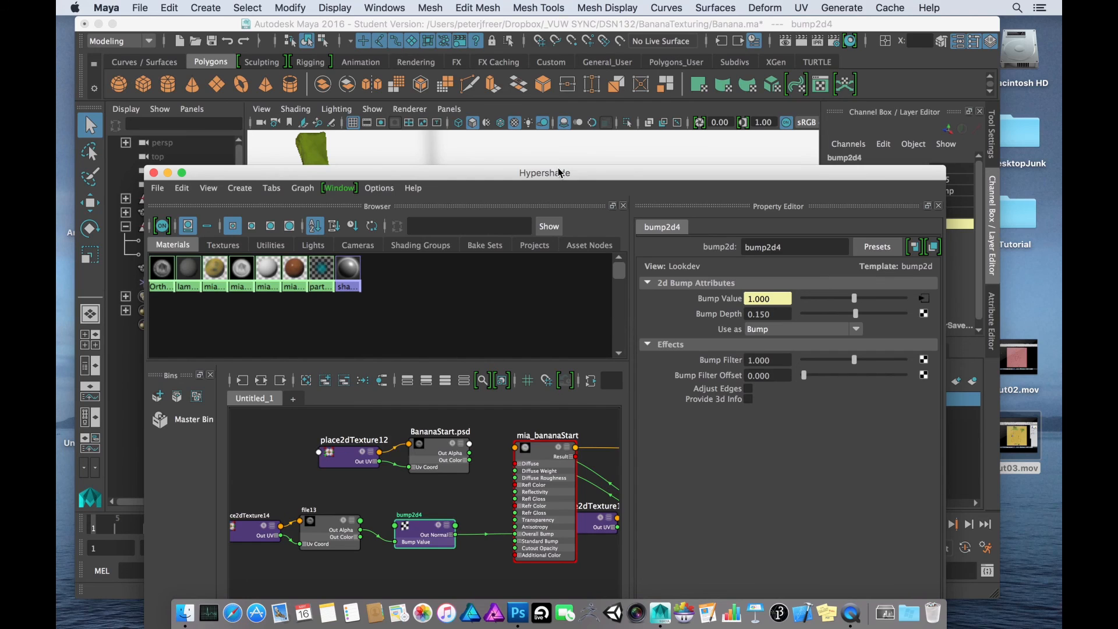
- Select the mia_bananaStart material, try its Reflectivity at 0, and set it to about 0.397
left_click_drag(559, 173, 543, 132)
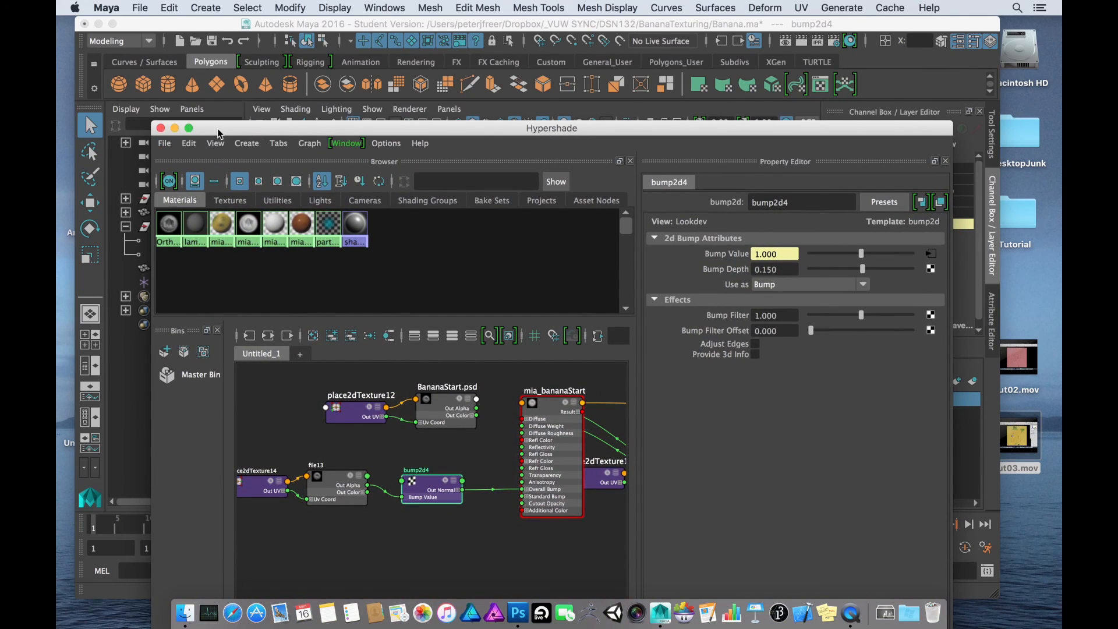
left_click_drag(220, 133, 201, 77)
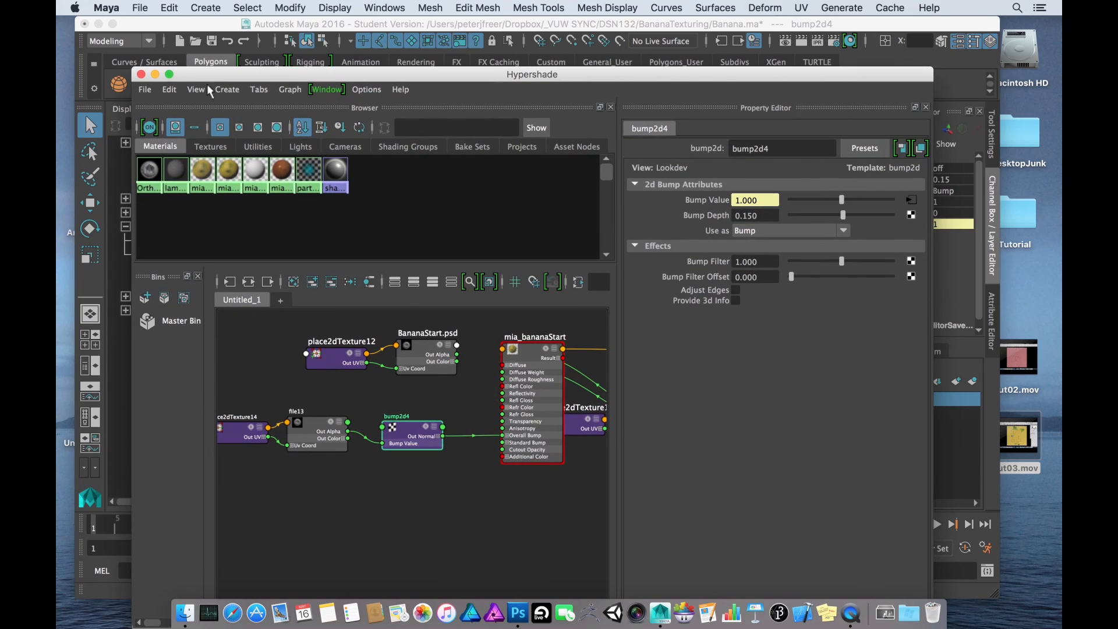
left_click(554, 394)
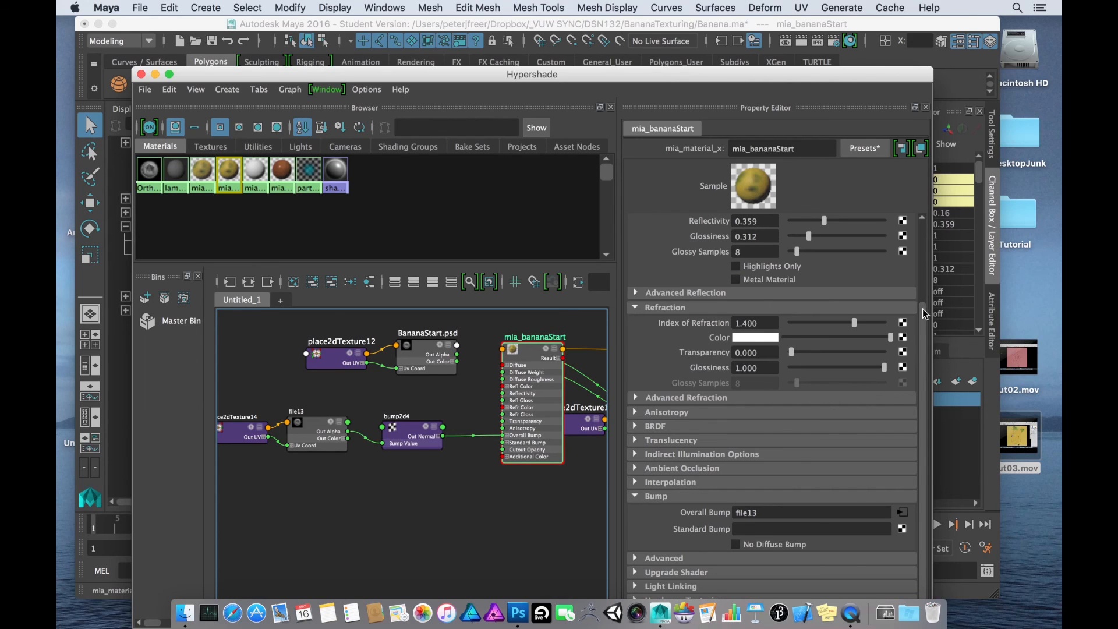
left_click_drag(925, 313, 916, 225)
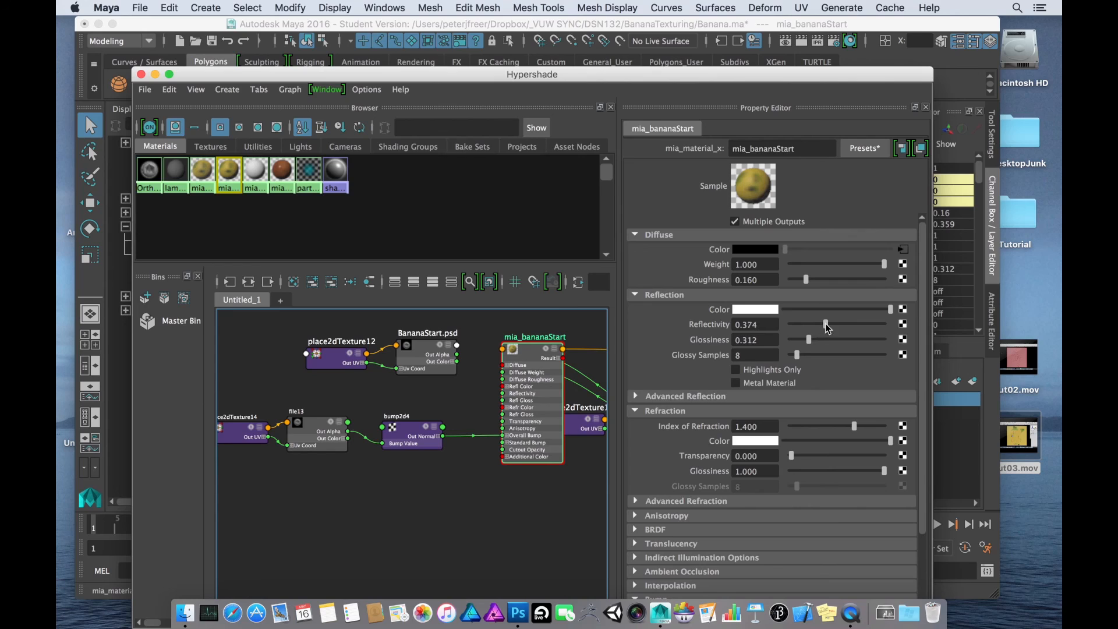
left_click_drag(824, 324, 764, 327)
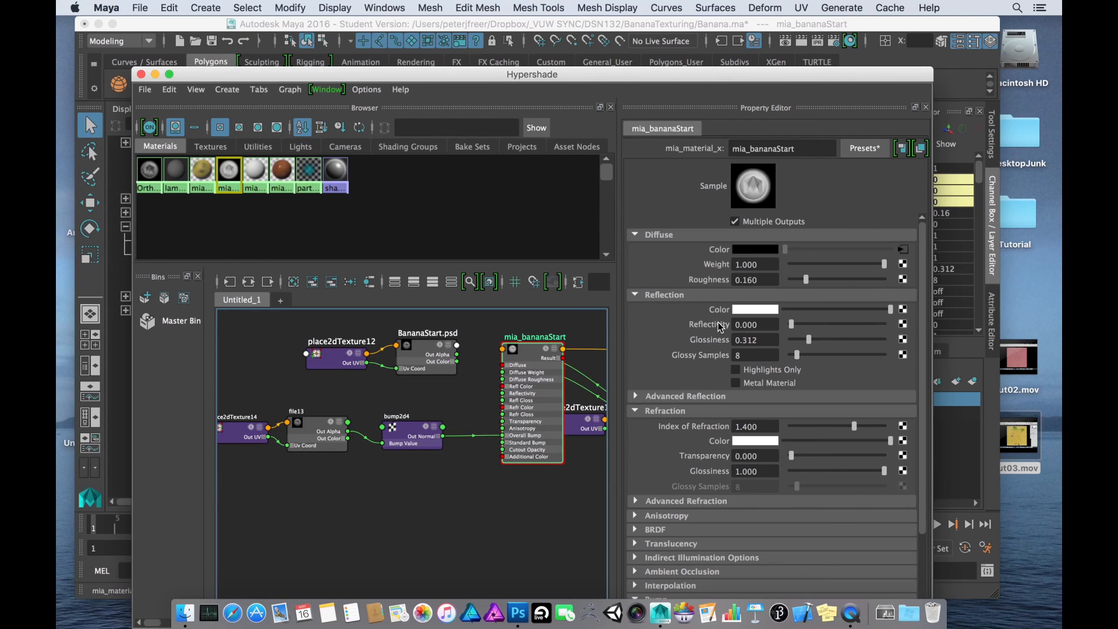
left_click_drag(791, 324, 829, 329)
- Switch to Photoshop, show the whole BananaDiffuse.psd map beside Maya's material settings, and collapse the Bump layer group
left_click(524, 604)
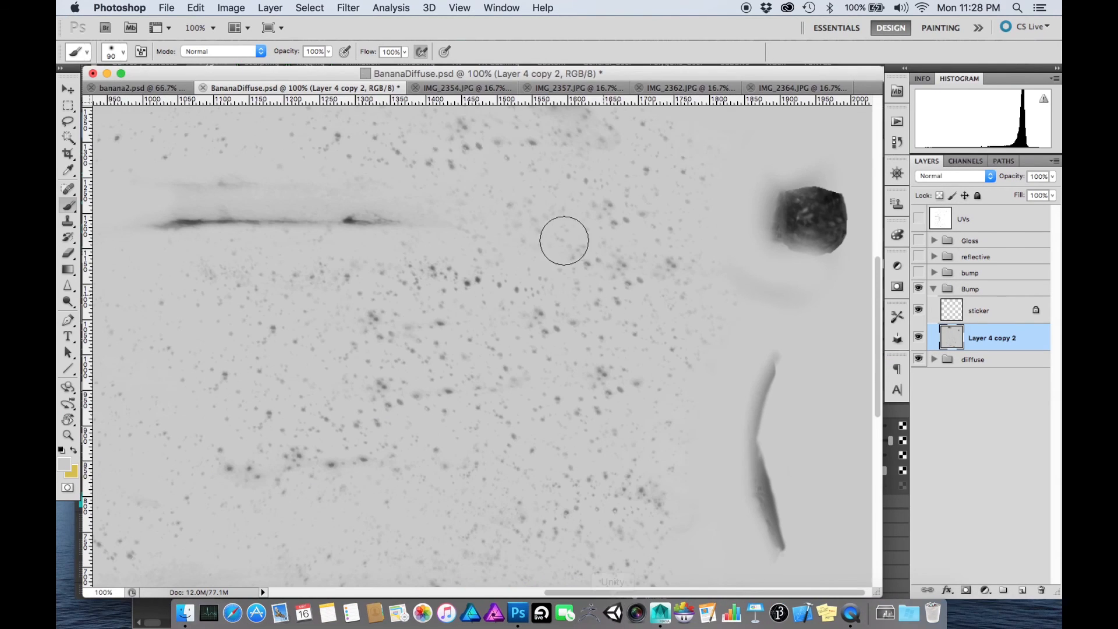
left_click(594, 278, "alt")
left_click(594, 278, "alt")
left_click(594, 278, "alt")
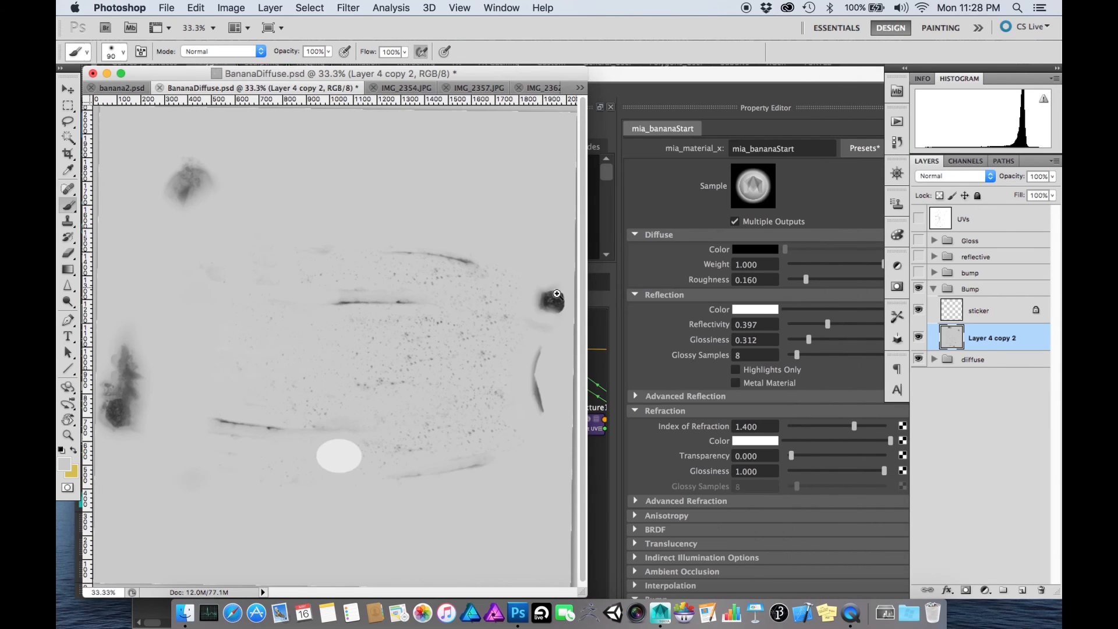
left_click_drag(379, 80, 441, 78)
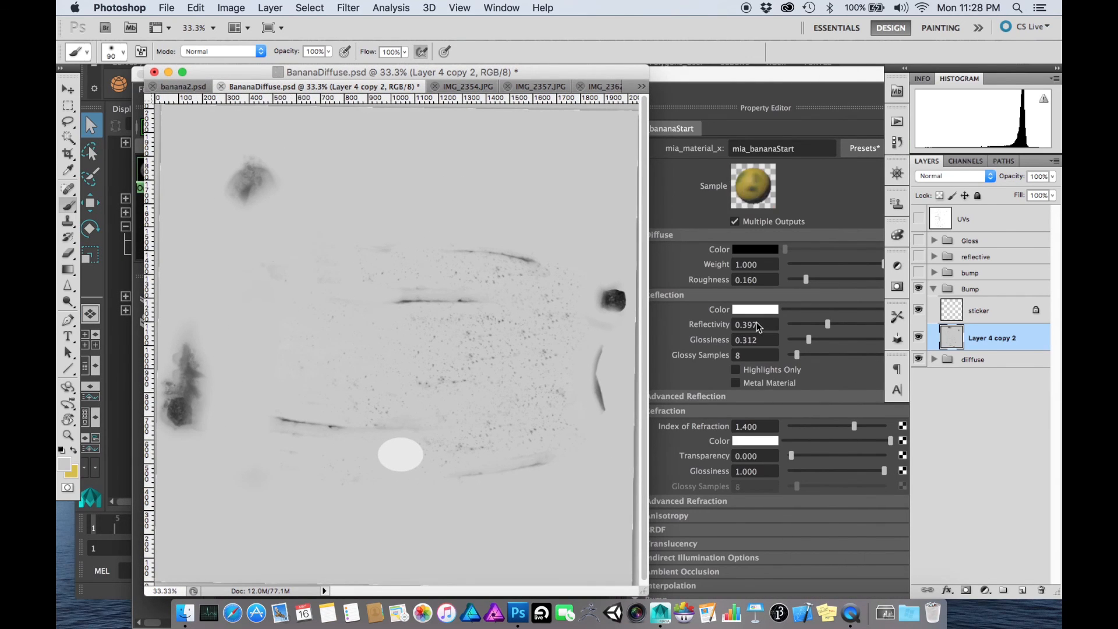
left_click(933, 290)
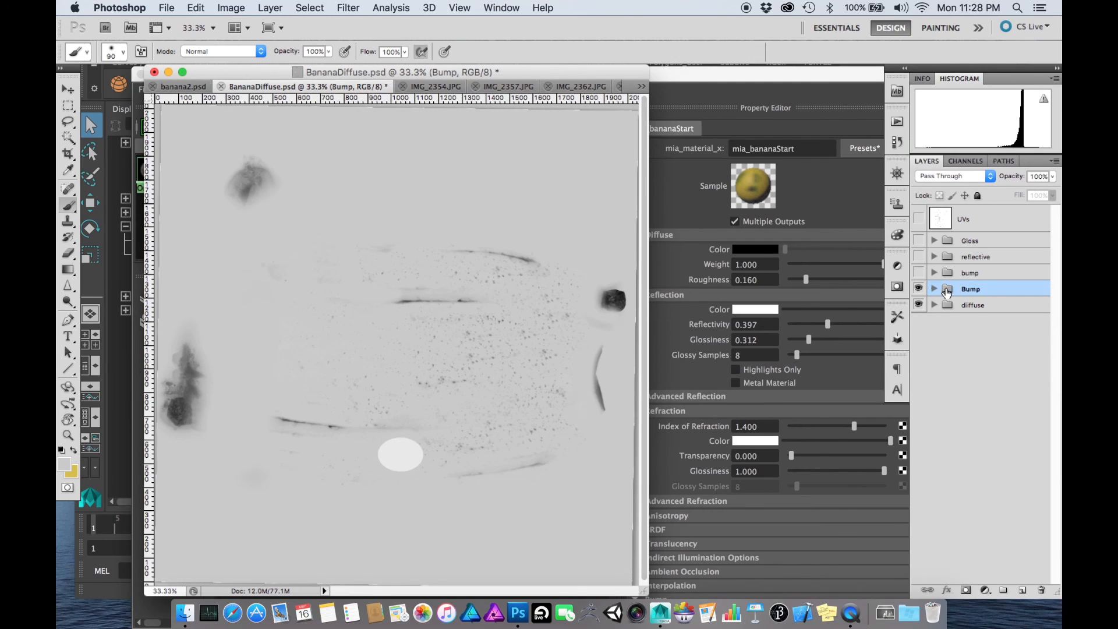
- Duplicate the Bump layer group above the lowercase bump group and name the copy "reflect"
left_click_drag(947, 293, 950, 272)
double_click(971, 272)
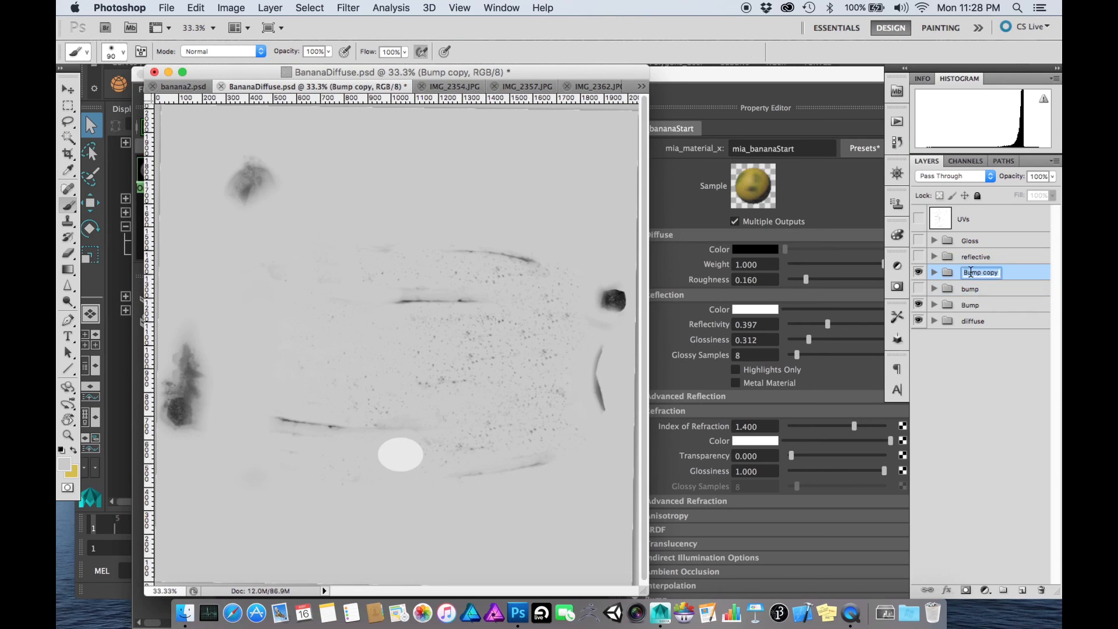
type("refelct")
key("Return")
double_click(974, 272)
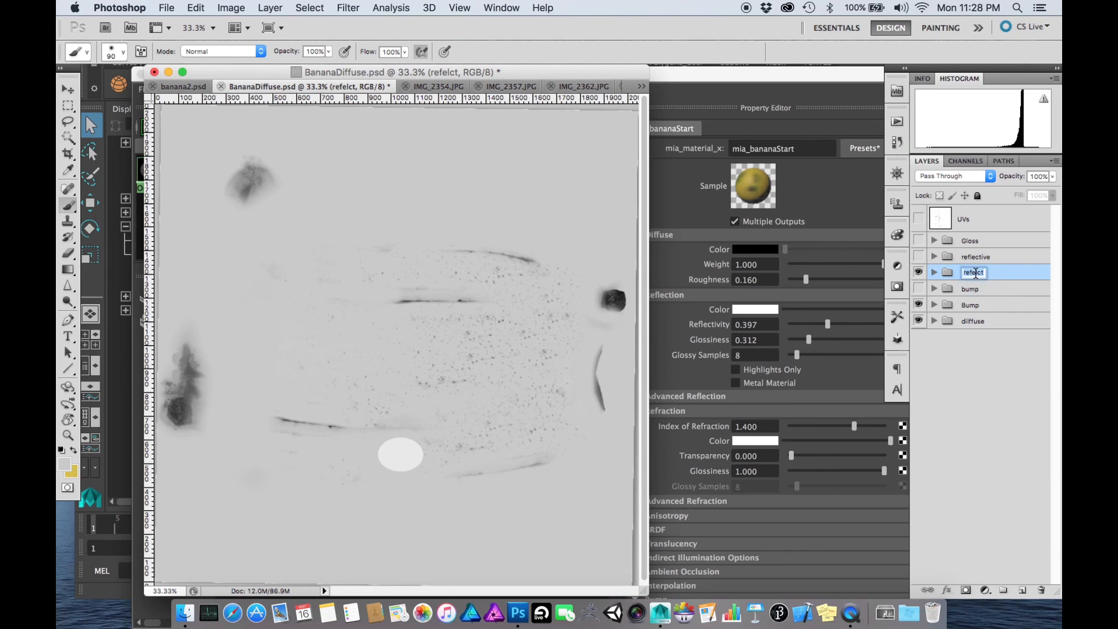
type("reflect")
key("Return")
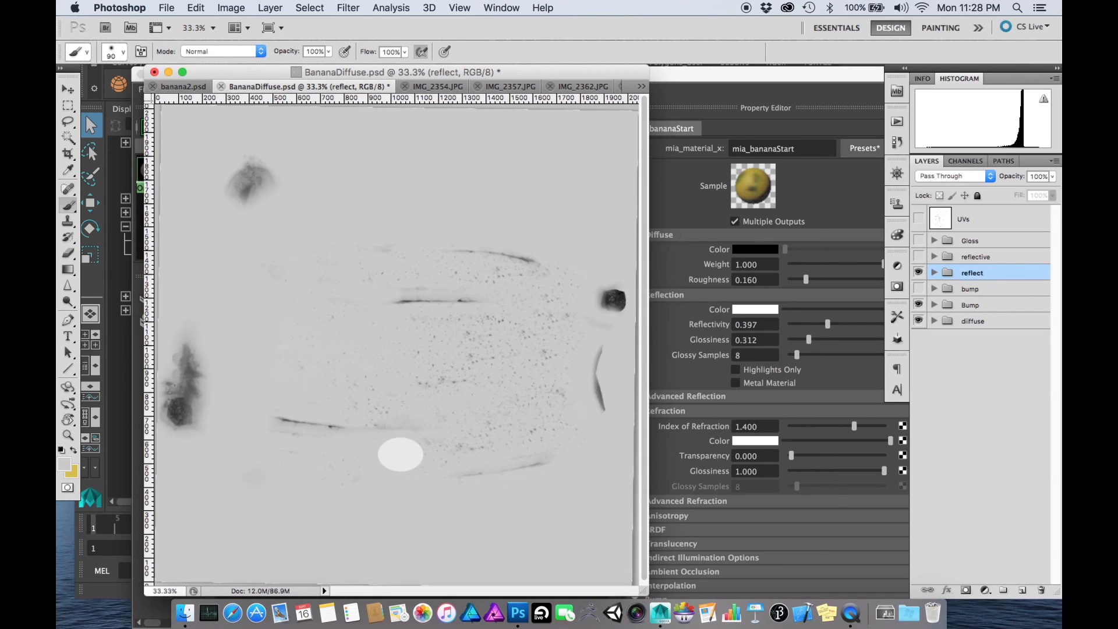
- Select Layer 4 copy 2 inside the reflect group and prepare a size 400 brush with dark gray sampled beside the lower-left stain
left_click(934, 273)
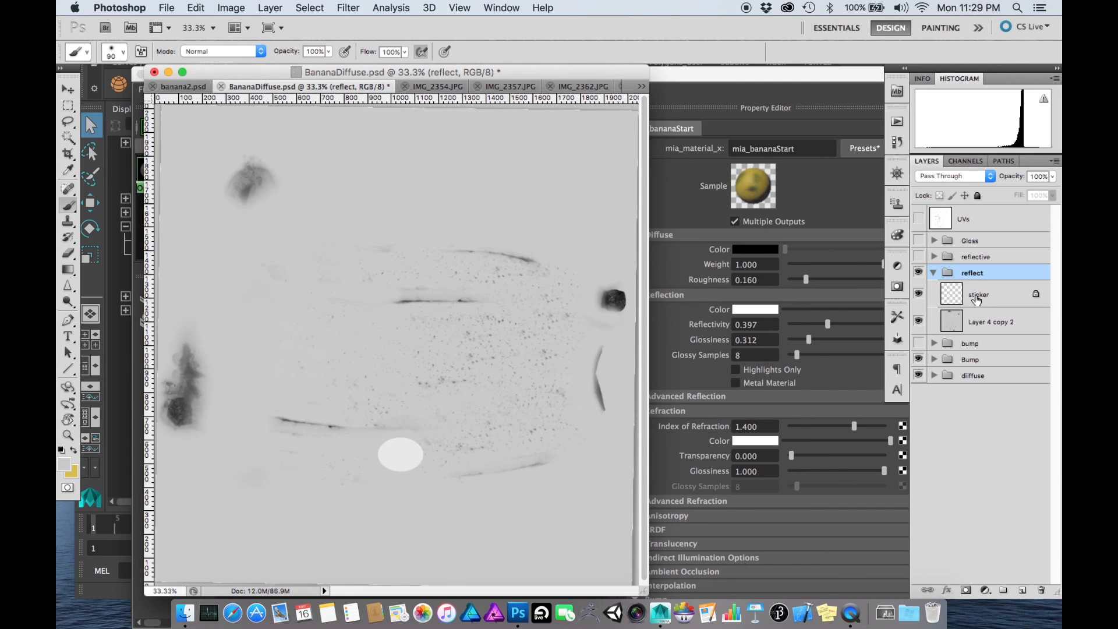
left_click(973, 326)
key("v")
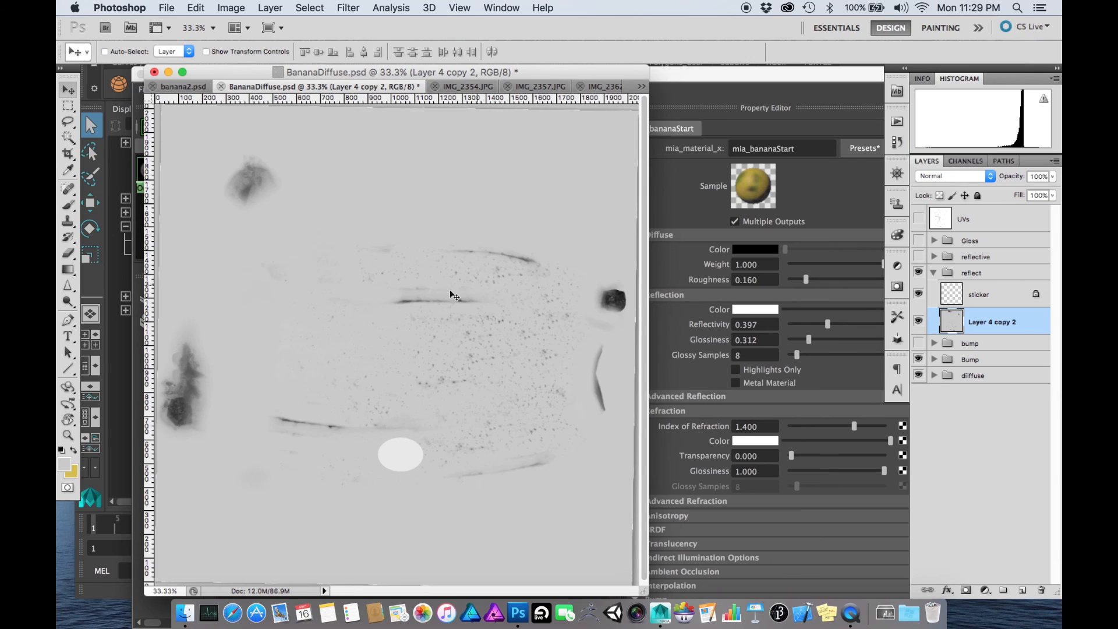
key("b")
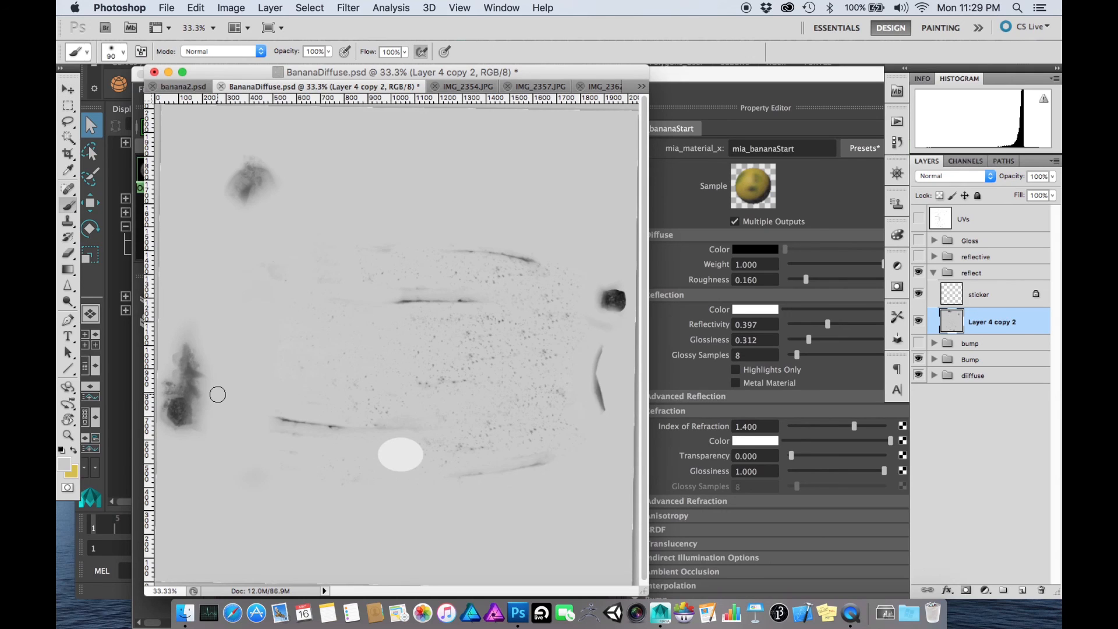
key("bracketright")
key("bracketright")
key("bracketright")
key("bracketright")
key("bracketright")
key("bracketright")
key("bracketright")
left_click(199, 392, "alt")
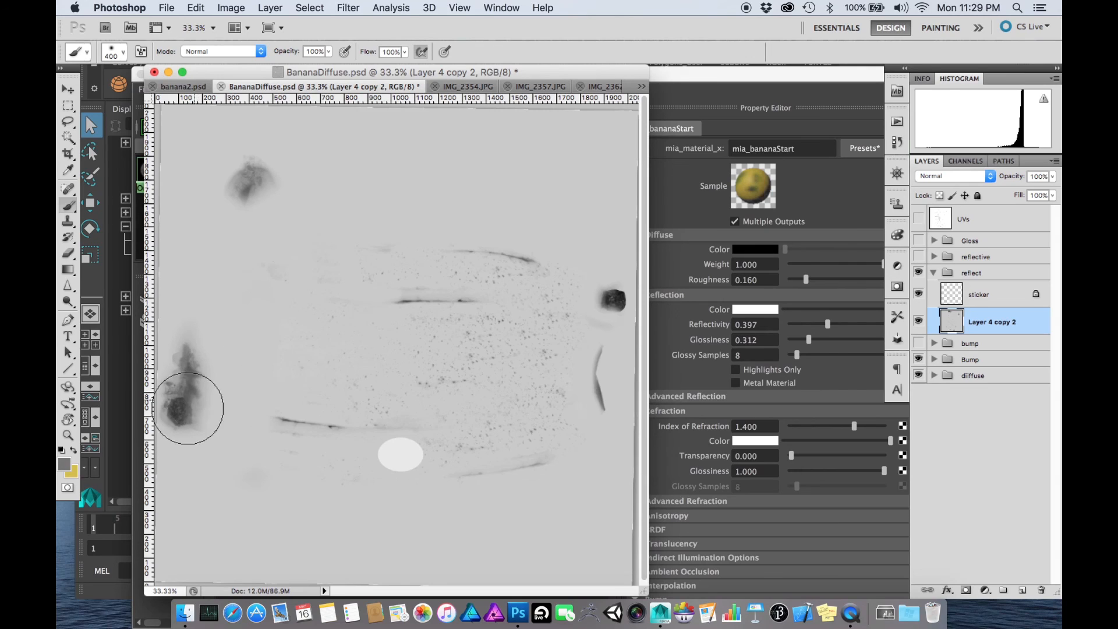
- Try a stroke at 52% brush opacity from the lower-left stain up to the upper stain, and undo it
left_click(325, 52)
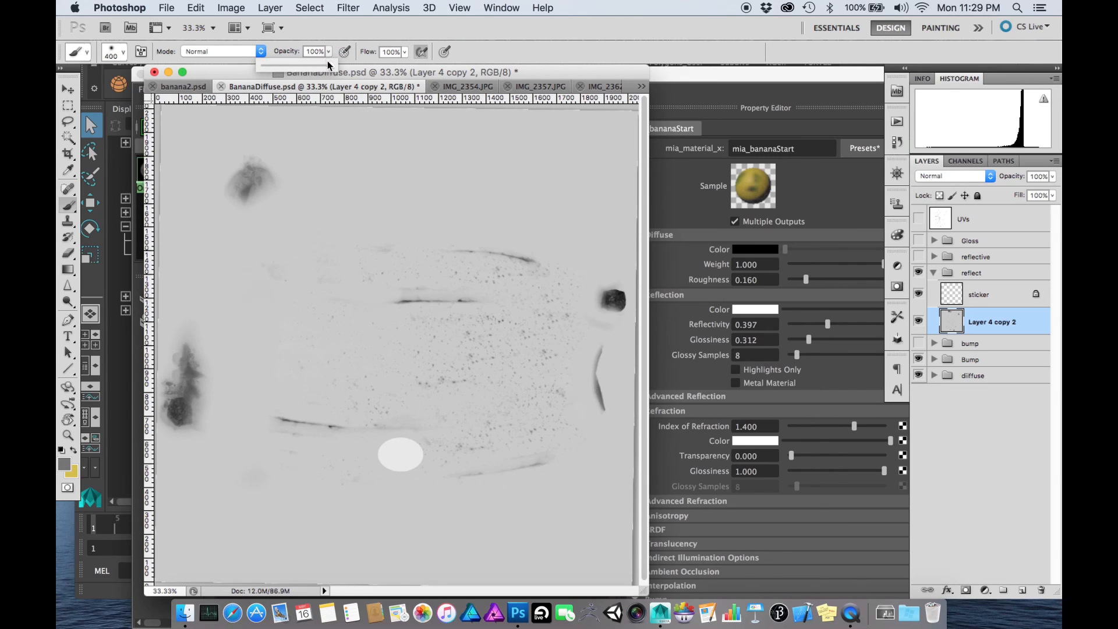
left_click_drag(297, 58, 296, 58)
mouse_move(208, 456)
left_mouse_down()
mouse_move(227, 229)
mouse_move(299, 194)
mouse_move(268, 180)
left_mouse_up()
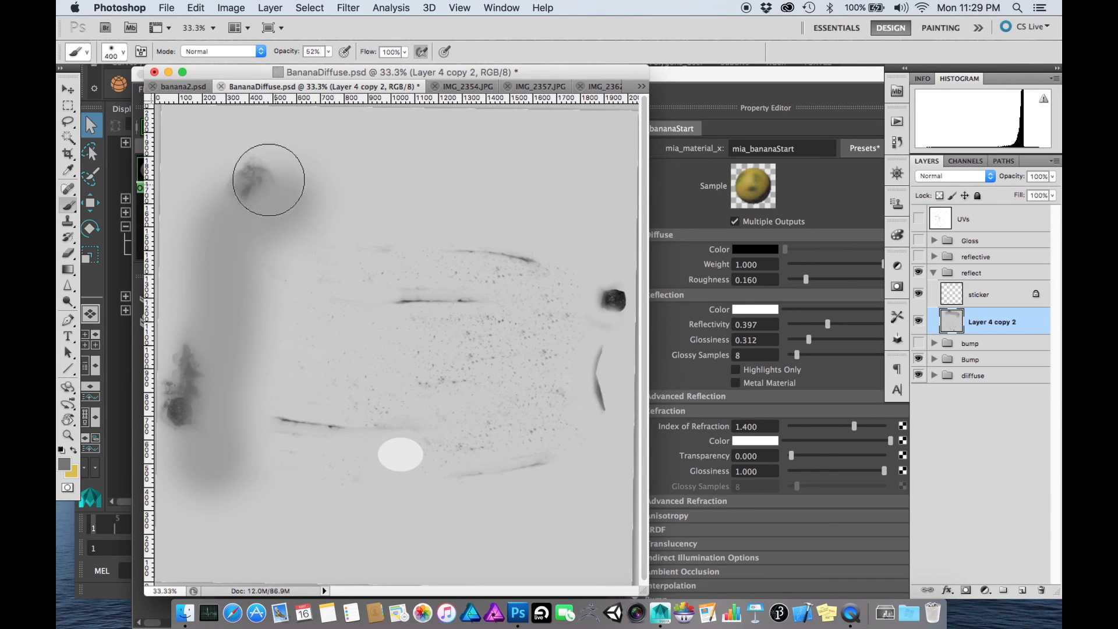
key("super+z")
- Set the brush to Multiply mode at 36% opacity with Layer 4 copy 2 selected for painting
left_click(233, 51)
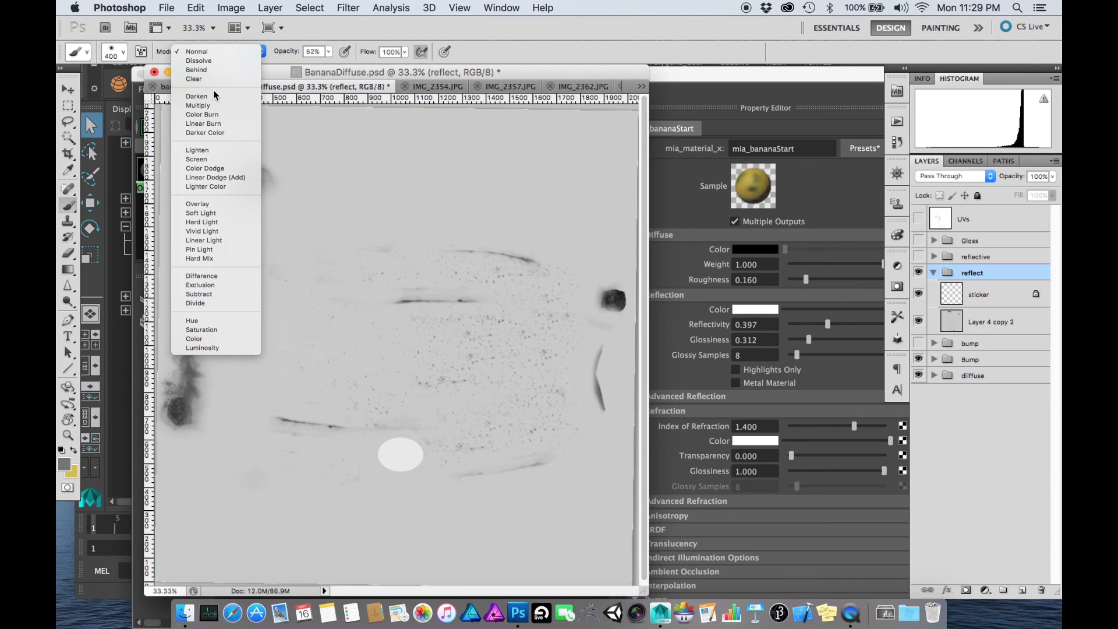
left_click(198, 74)
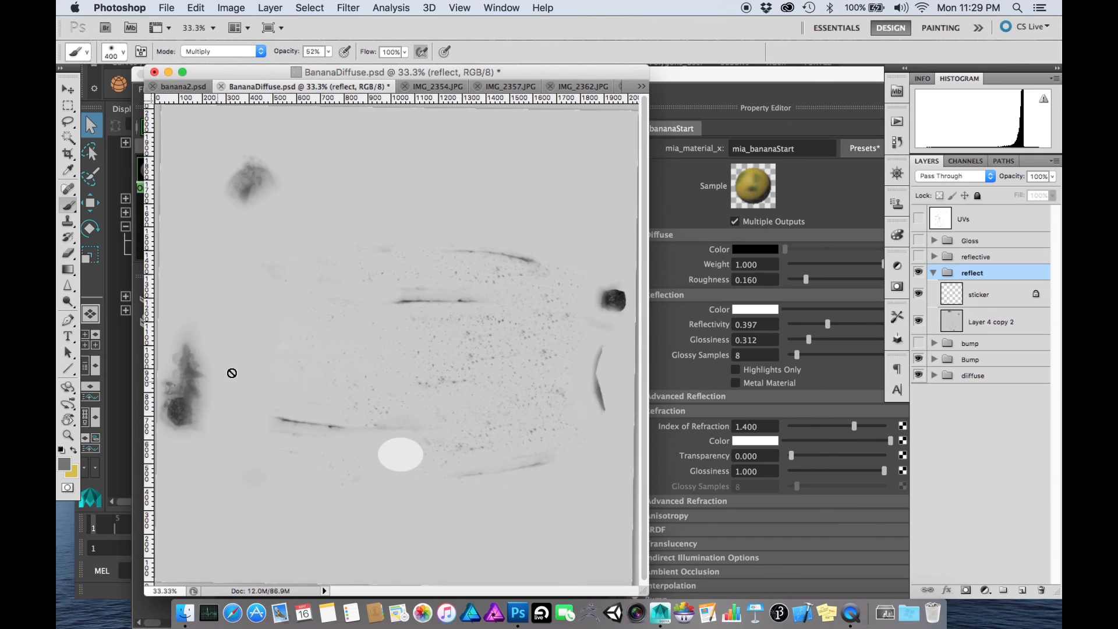
left_click(982, 326)
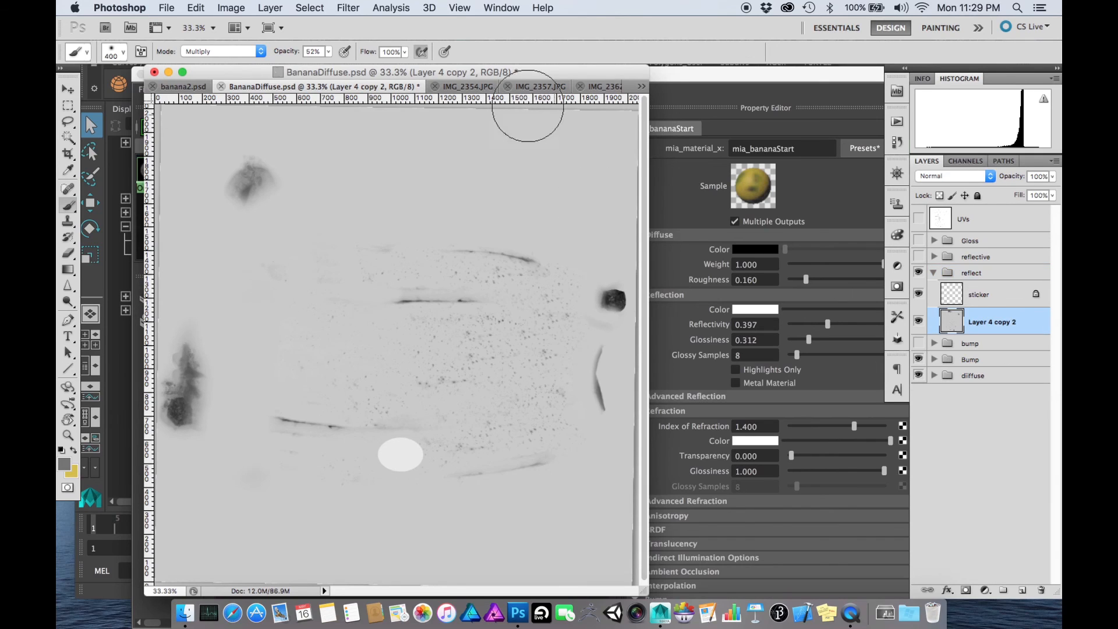
left_click(330, 54)
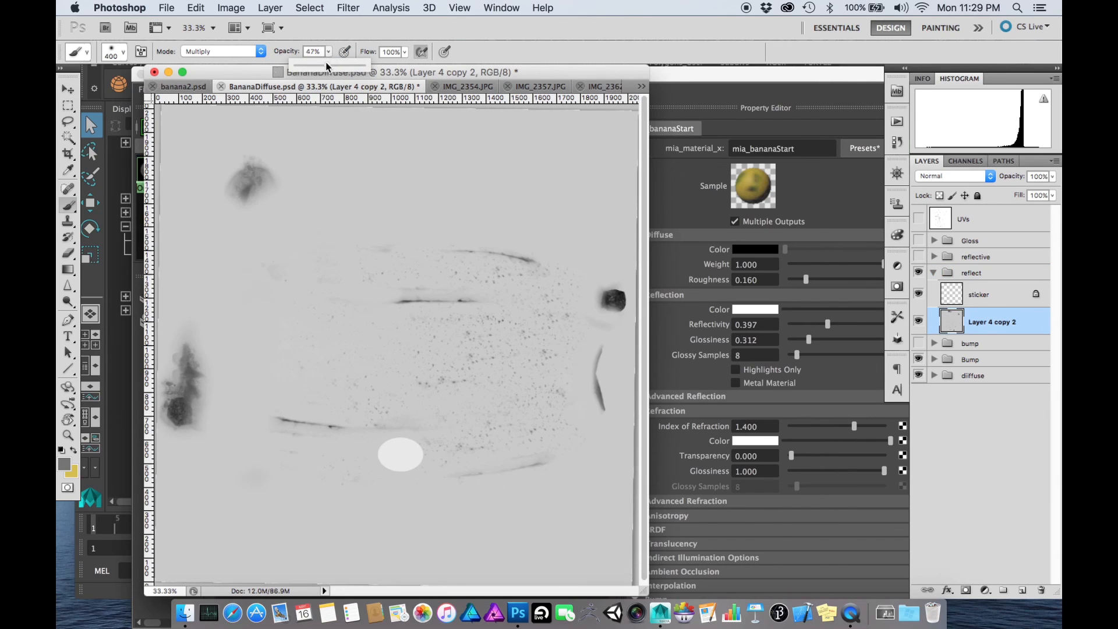
left_click_drag(332, 65, 320, 65)
- Try darkening the area around the lower-left stain with the Multiply brush, and undo the stroke
left_click_drag(205, 395, 206, 429)
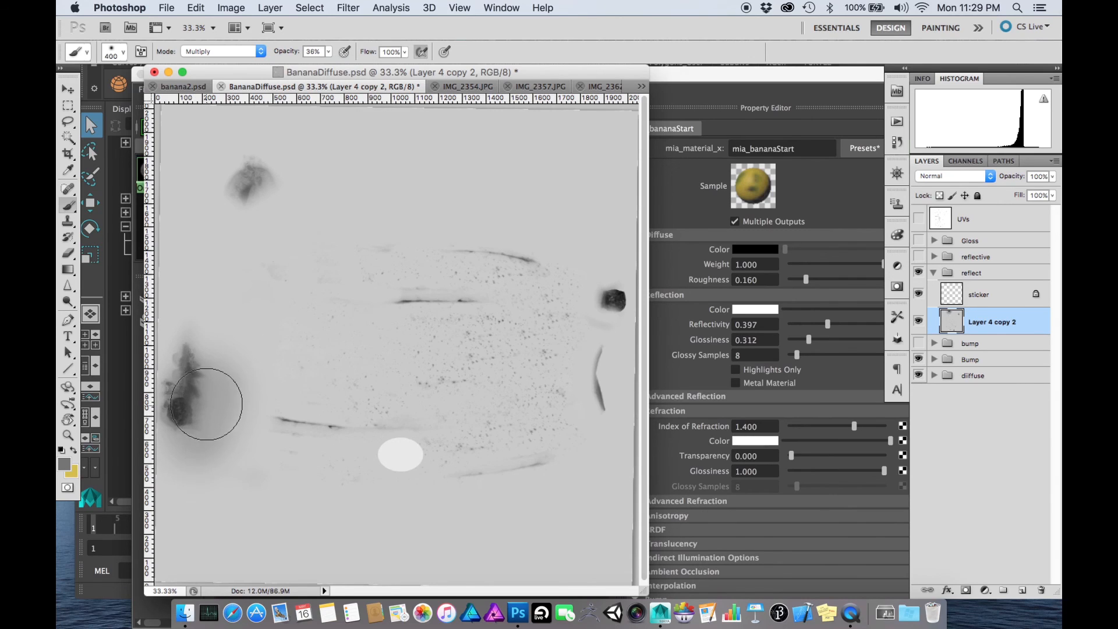
key("super+z")
left_click(208, 463)
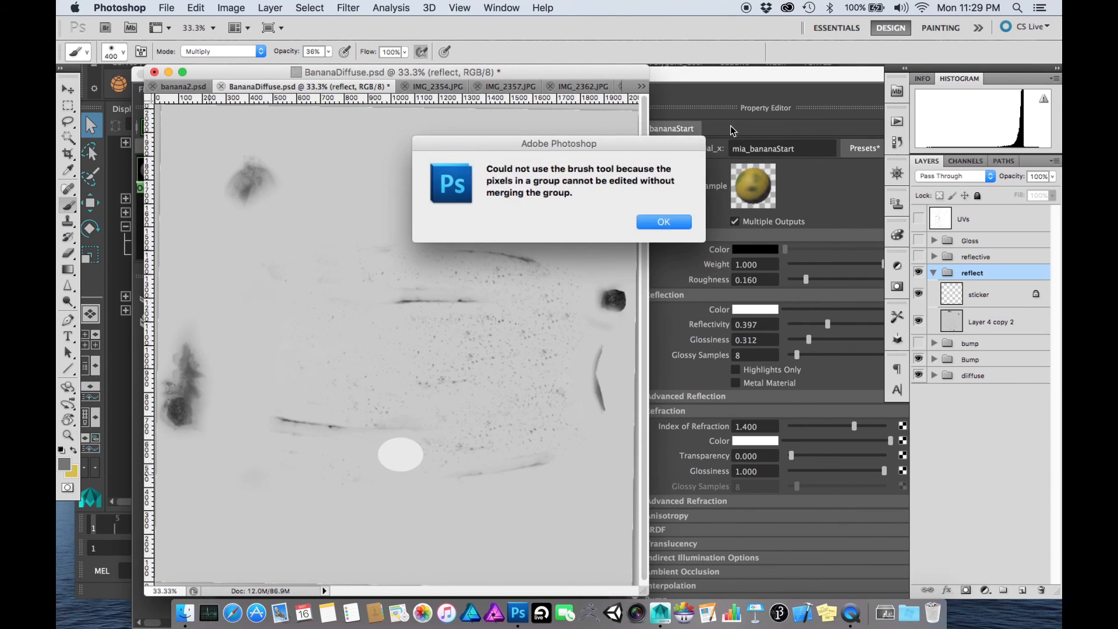
left_click(674, 226)
- Show the UVs layer as a guide and darken the banana's end areas on Layer 4 copy 2 with broad soft strokes
left_click(918, 219)
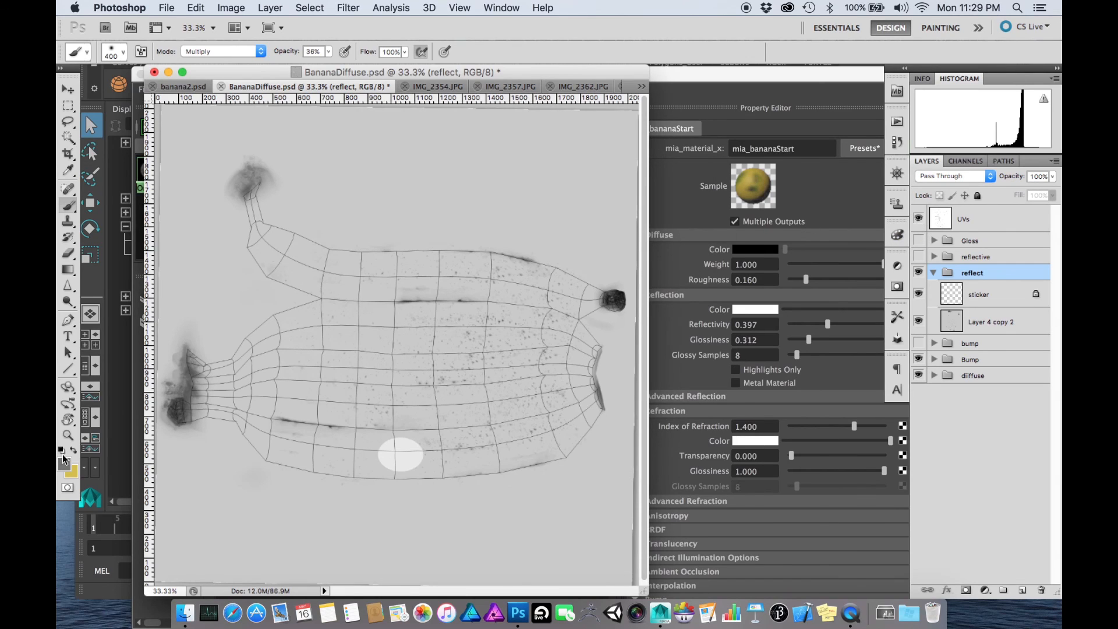
left_click(979, 322)
left_click(217, 466)
mouse_move(228, 325)
left_mouse_down()
mouse_move(292, 201)
mouse_move(235, 238)
mouse_move(251, 196)
mouse_move(210, 259)
mouse_move(184, 362)
mouse_move(190, 458)
mouse_move(205, 330)
left_mouse_up()
mouse_move(599, 410)
left_mouse_down()
mouse_move(596, 322)
mouse_move(614, 266)
mouse_move(606, 420)
mouse_move(618, 287)
mouse_move(603, 258)
left_mouse_up()
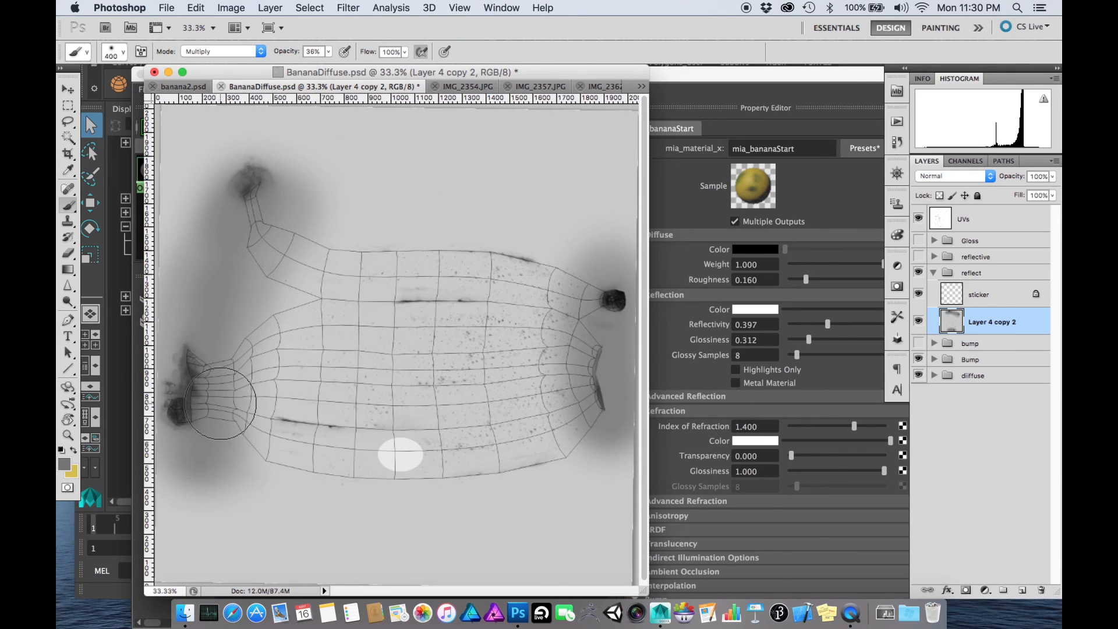
- Deepen the shading at the banana's ends with a size 250 brush and hide the UVs layer
key("bracketleft")
key("bracketleft")
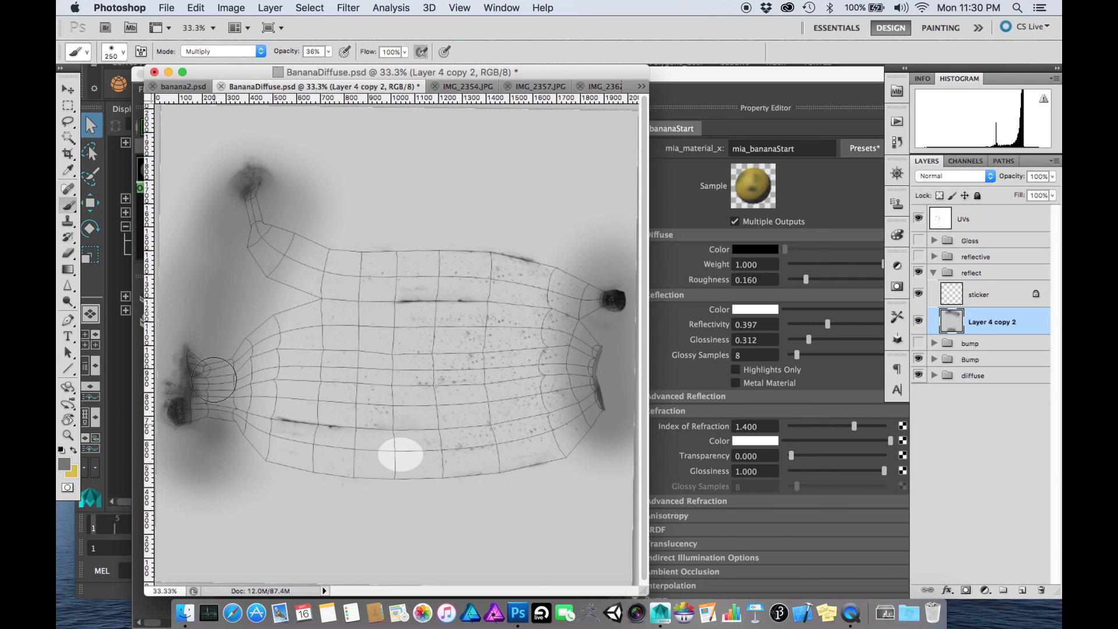
mouse_move(216, 315)
left_mouse_down()
mouse_move(195, 406)
mouse_move(187, 326)
mouse_move(246, 239)
mouse_move(222, 225)
mouse_move(257, 175)
left_mouse_up()
mouse_move(611, 290)
left_mouse_down()
mouse_move(620, 419)
mouse_move(581, 234)
left_mouse_up()
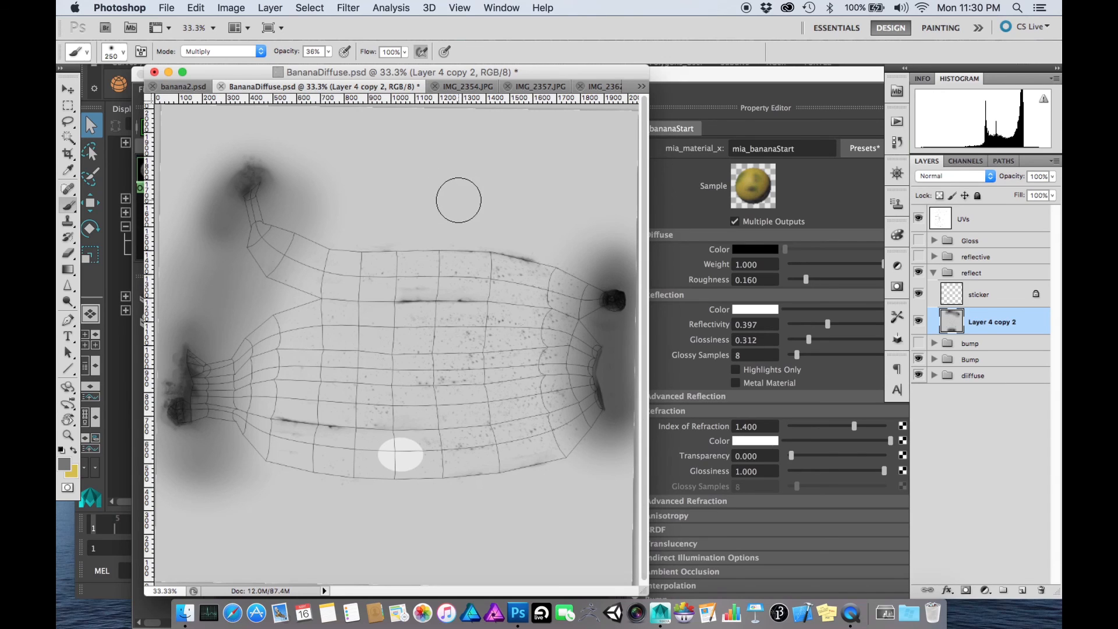
left_click(919, 217)
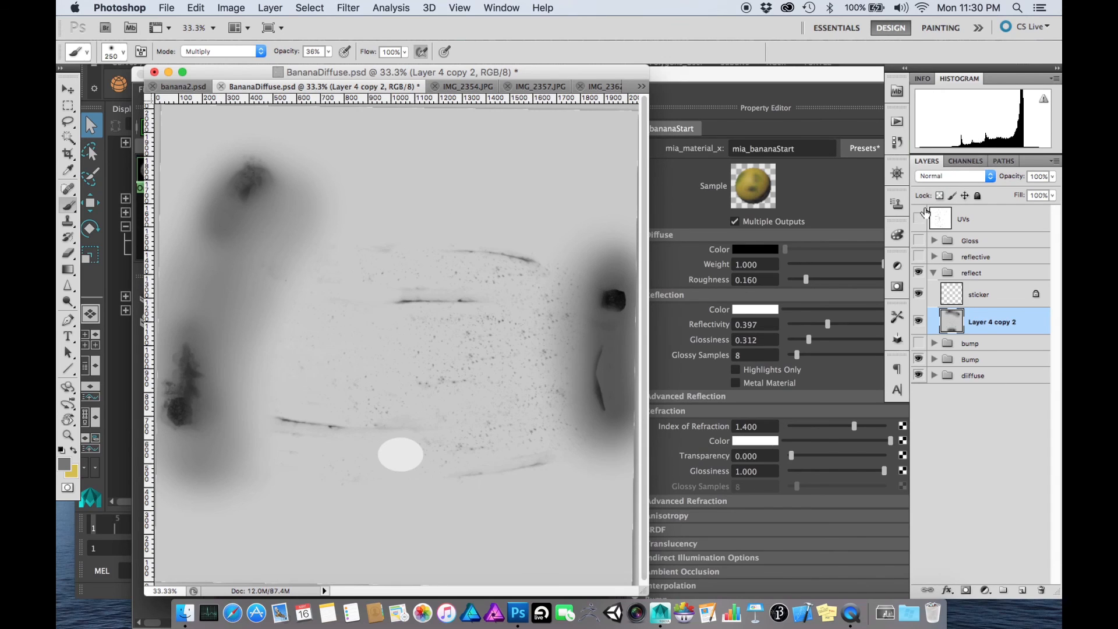
- Sample the map's light gray background and check its RGB values in the Info readout
key("i")
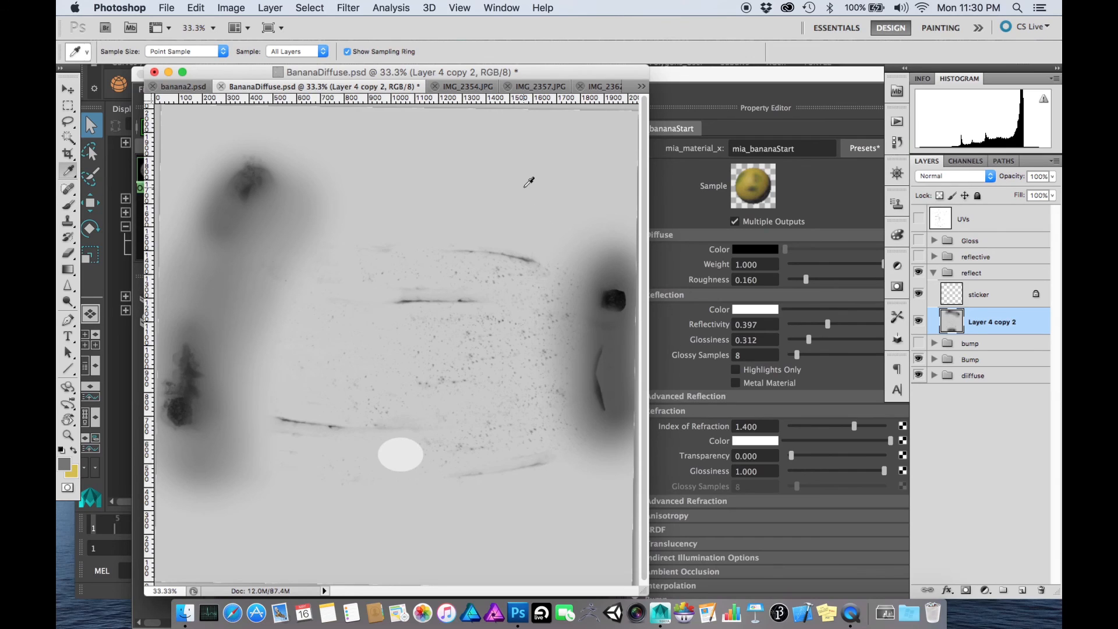
left_click(528, 189)
left_click(920, 78)
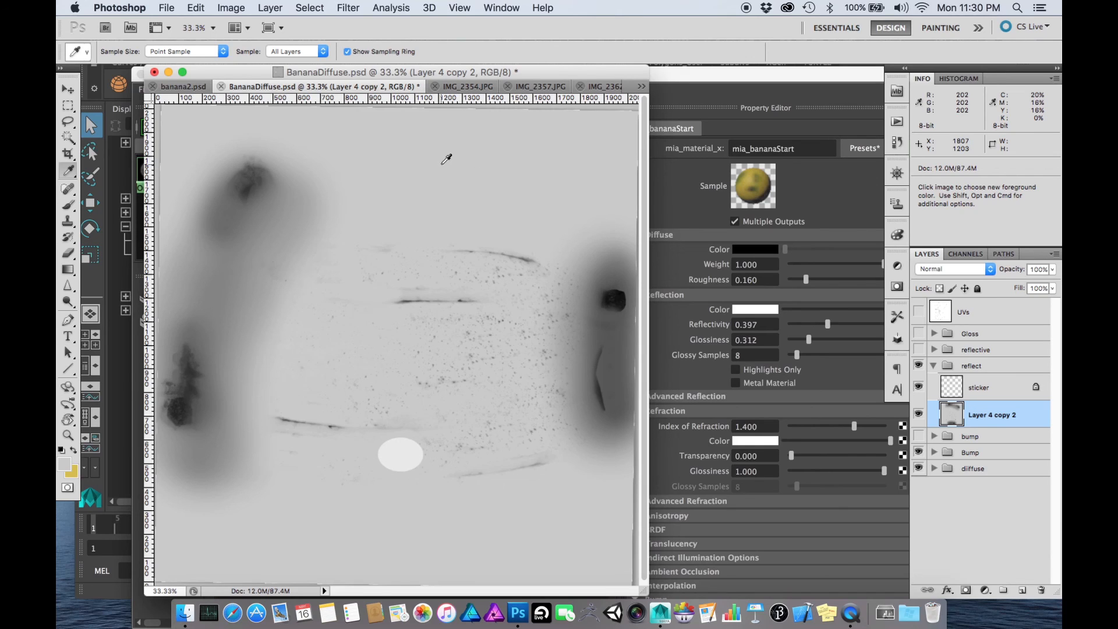
- Darken Layer 4 copy 2 with a Curves adjustment that lowers the white point's output to 128
left_click(223, 8)
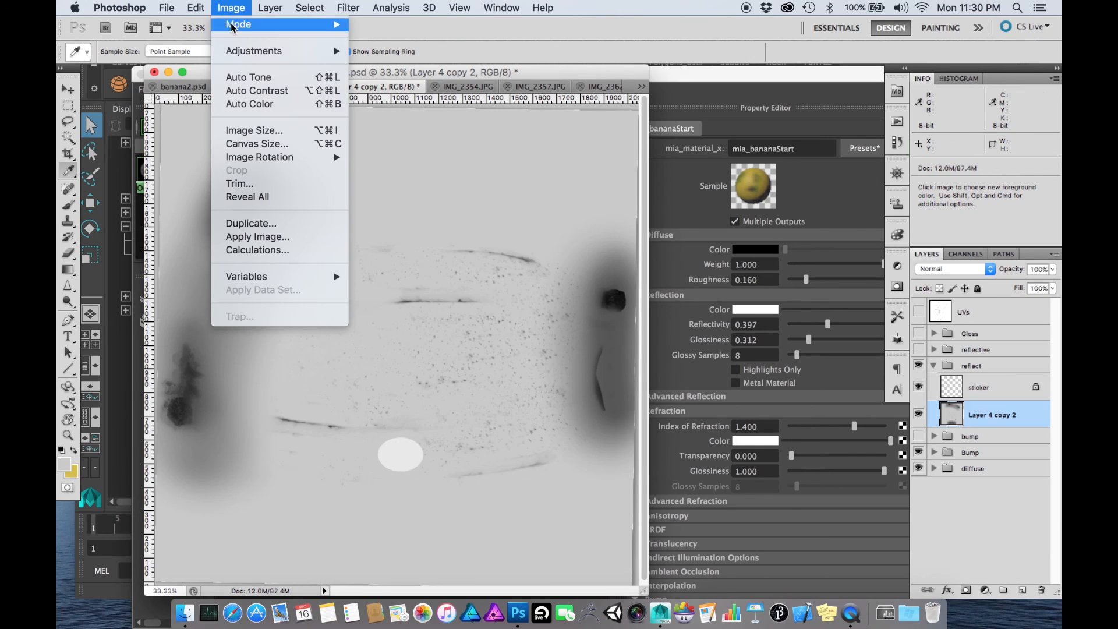
mouse_move(237, 56)
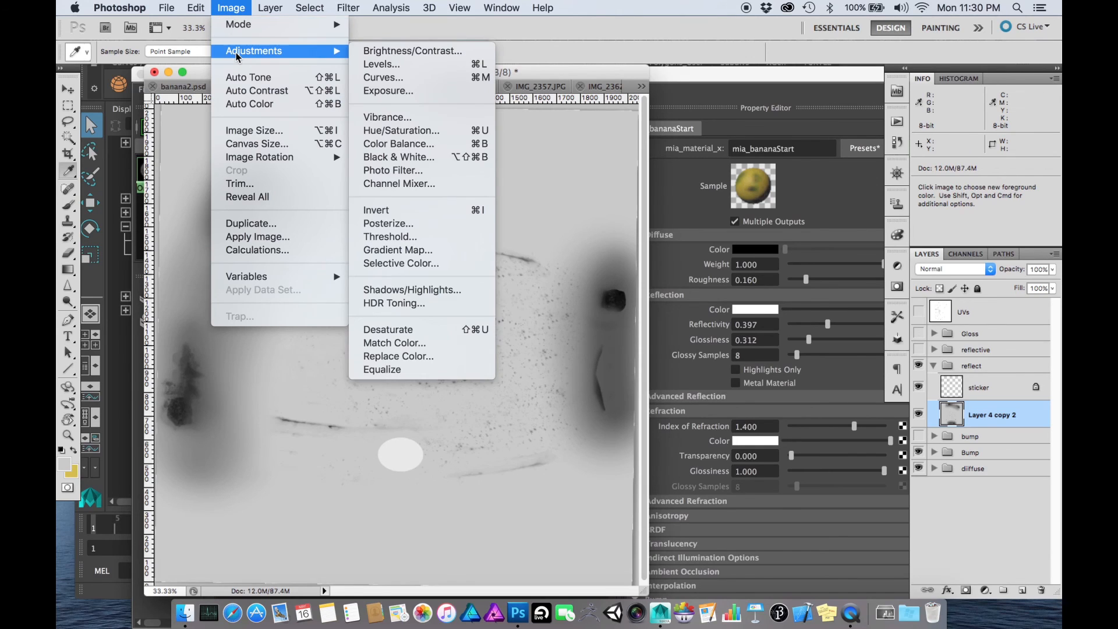
left_click(383, 78)
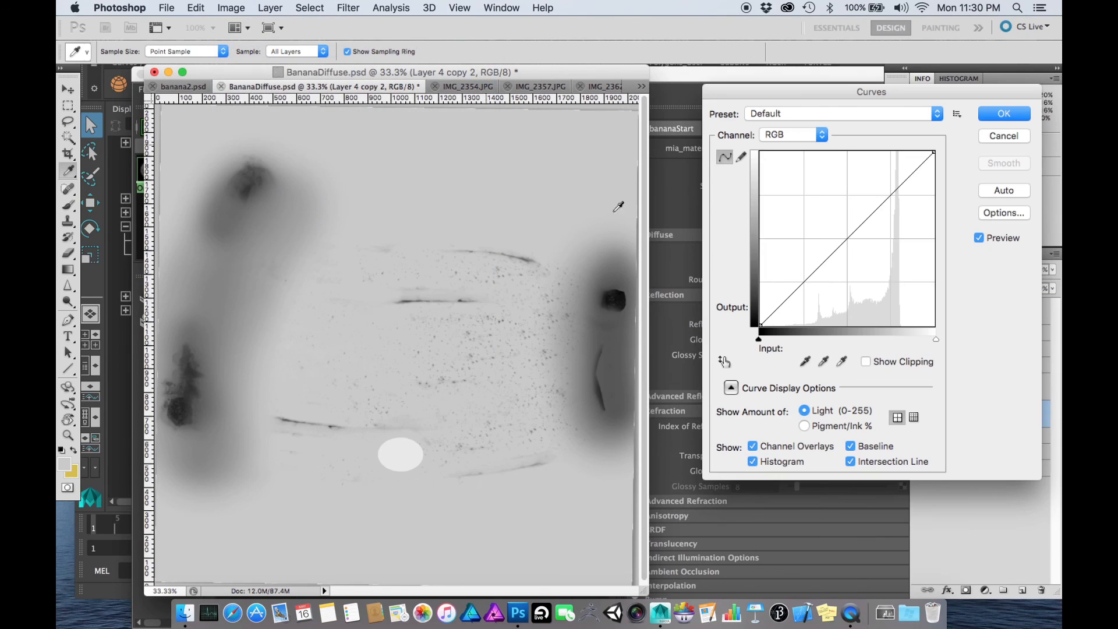
mouse_move(935, 153)
left_mouse_down()
mouse_move(939, 179)
mouse_move(952, 123)
mouse_move(944, 222)
mouse_move(954, 134)
mouse_move(946, 144)
left_mouse_up()
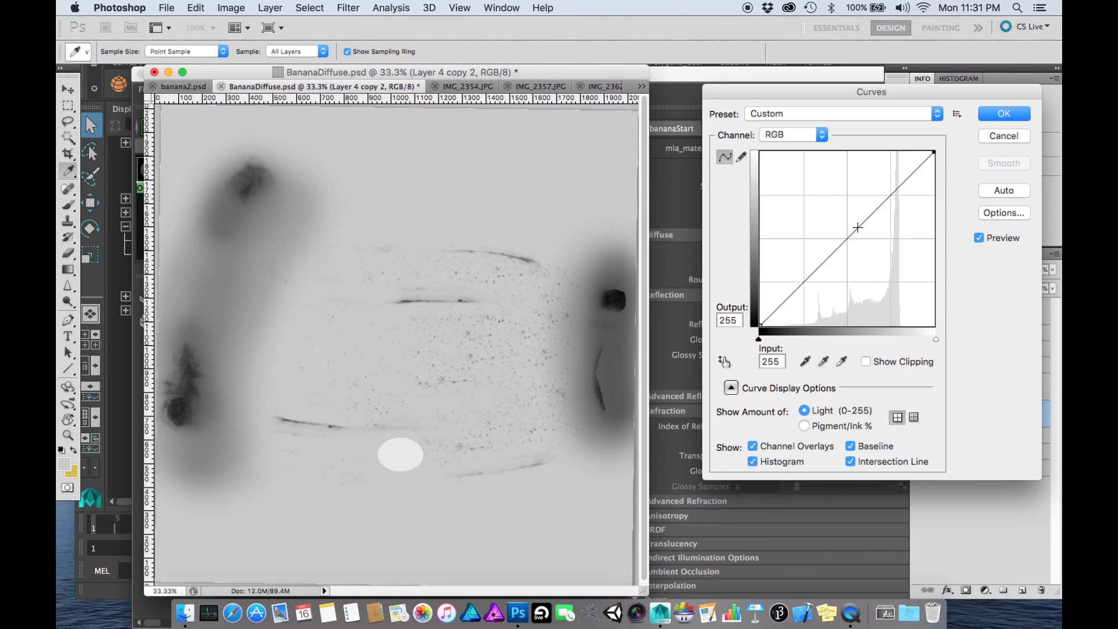
mouse_move(858, 227)
left_mouse_down()
mouse_move(861, 268)
mouse_move(838, 204)
mouse_move(863, 241)
mouse_move(852, 218)
mouse_move(852, 234)
left_mouse_up()
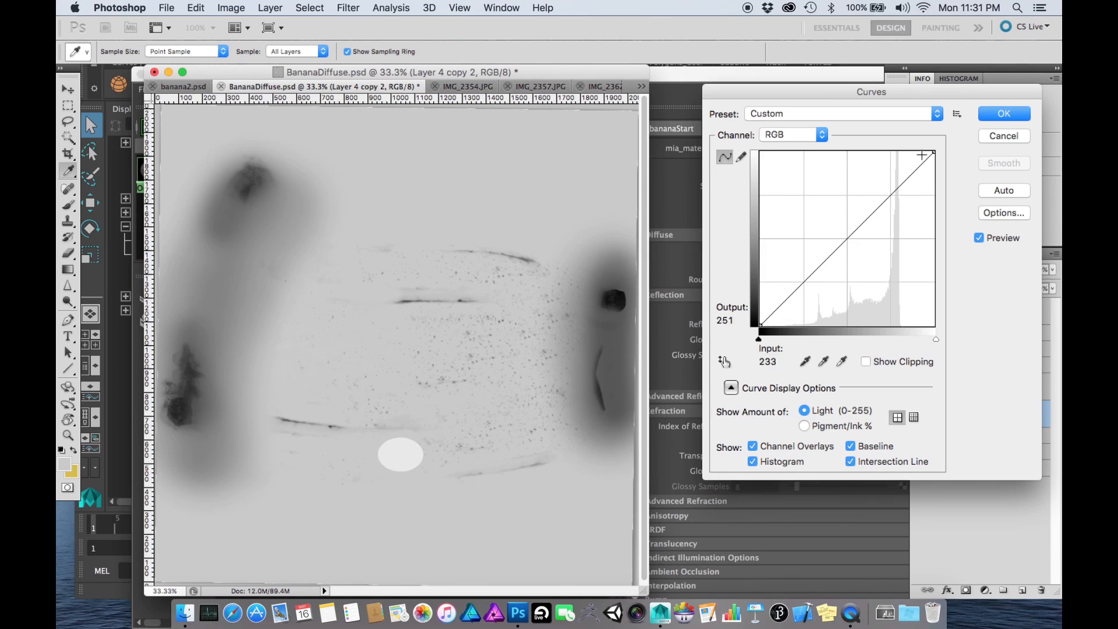
left_click_drag(934, 153, 935, 236)
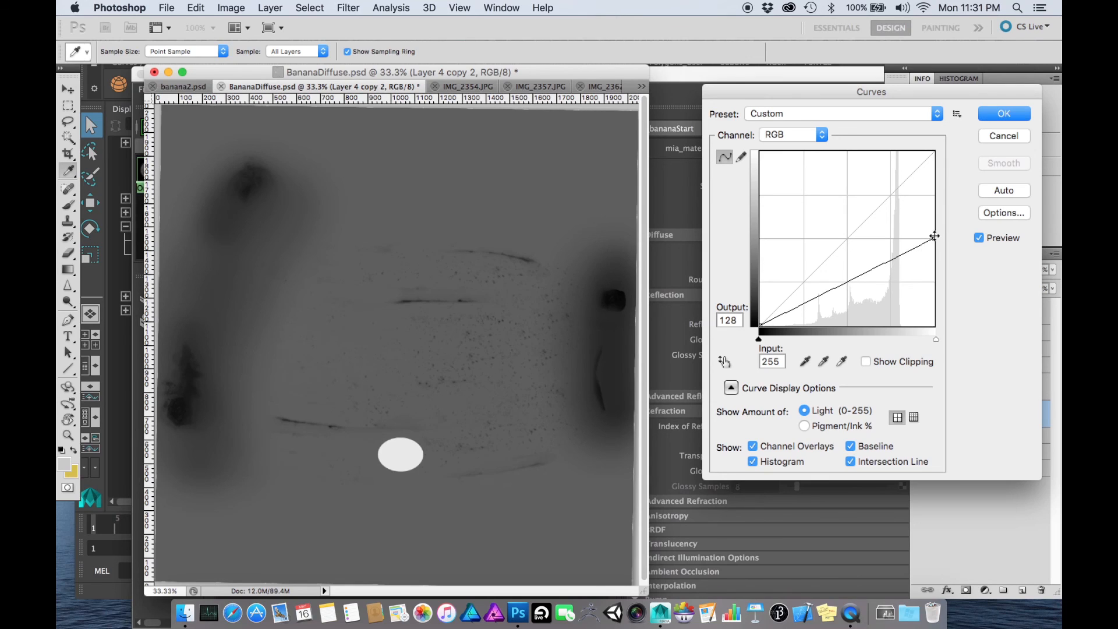
left_click(1005, 115)
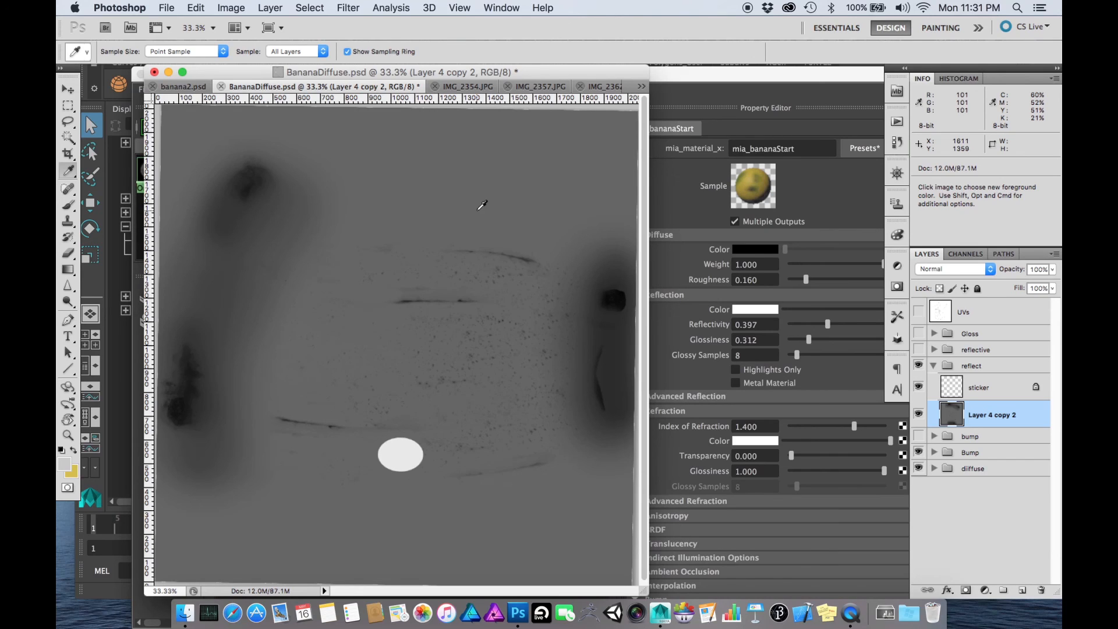
- Save a non-interlaced PNG copy of the reflectivity map as BananaReflective02.png in the sourceImages folder
key("super+shift+s")
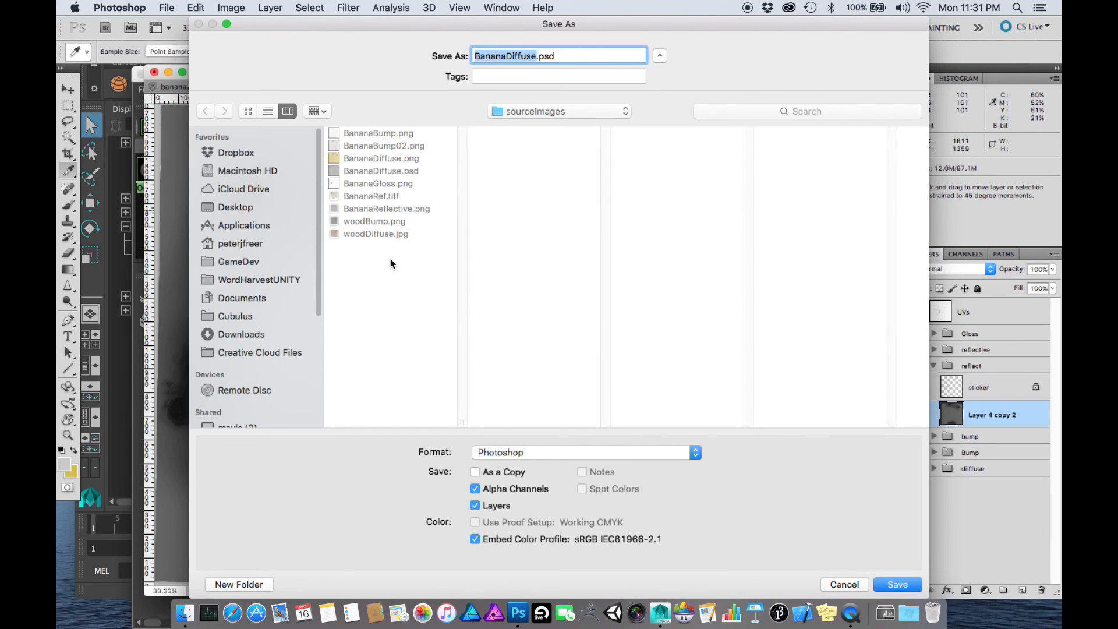
left_click(536, 453)
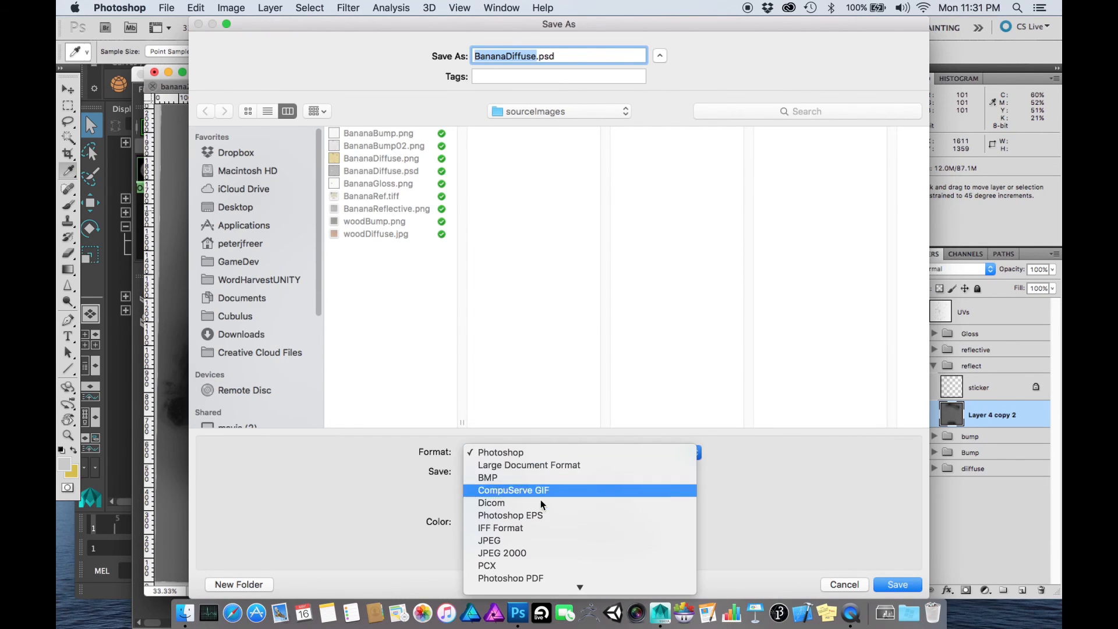
left_click(533, 513)
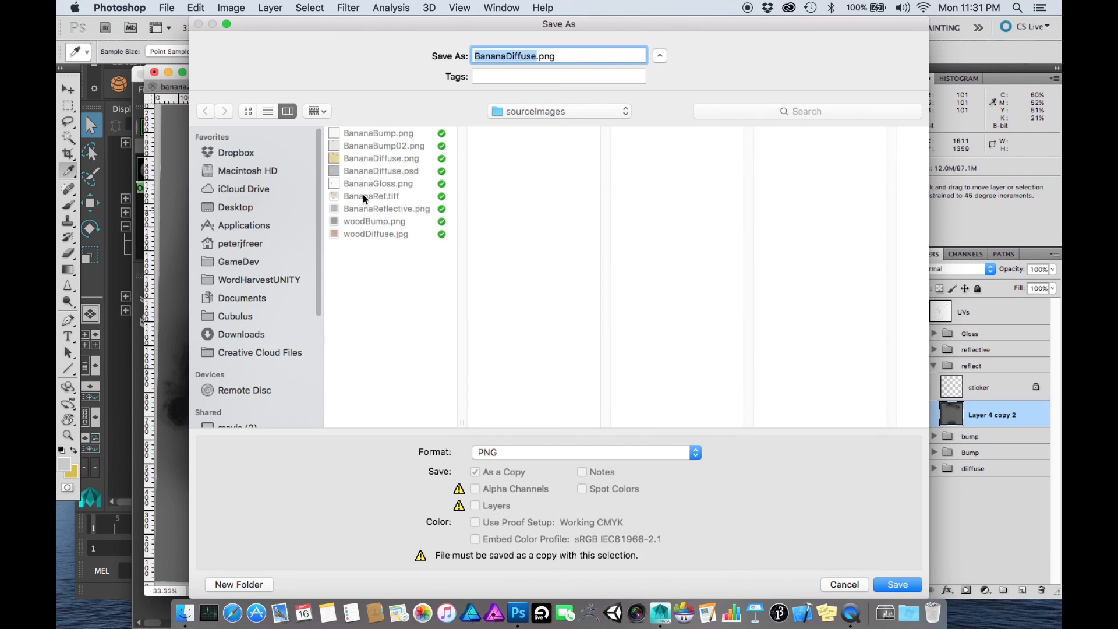
left_click(370, 211)
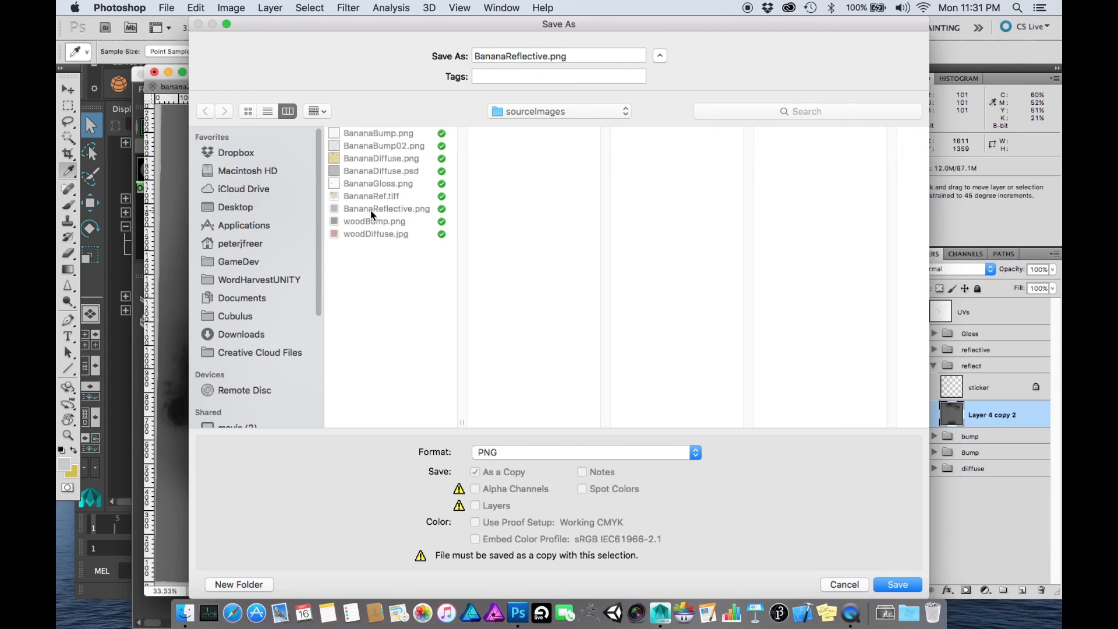
left_click(543, 56)
type("02")
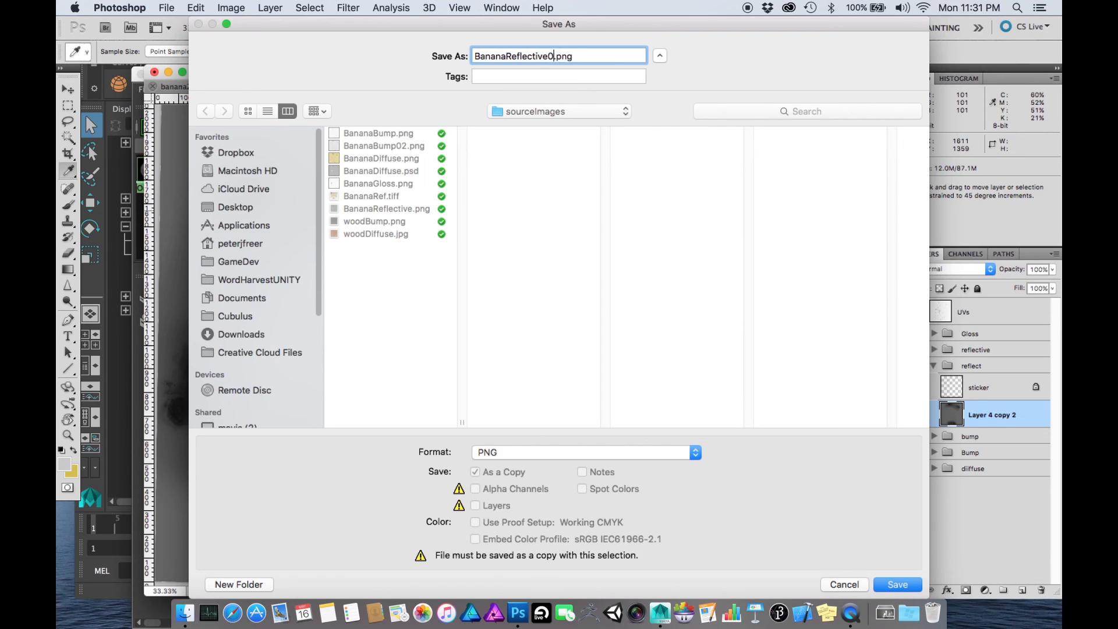
key("Return")
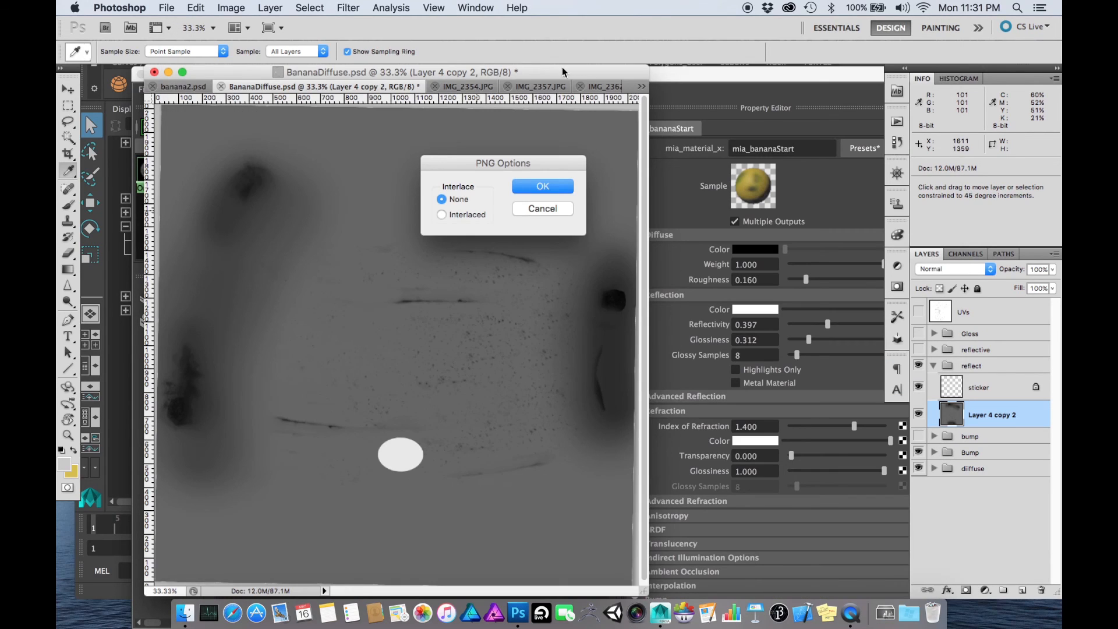
left_click(542, 184)
- Switch to Maya, map a file texture to mia_bananaStart's Reflectivity and load BananaReflective02.png as its image
key("super+Tab")
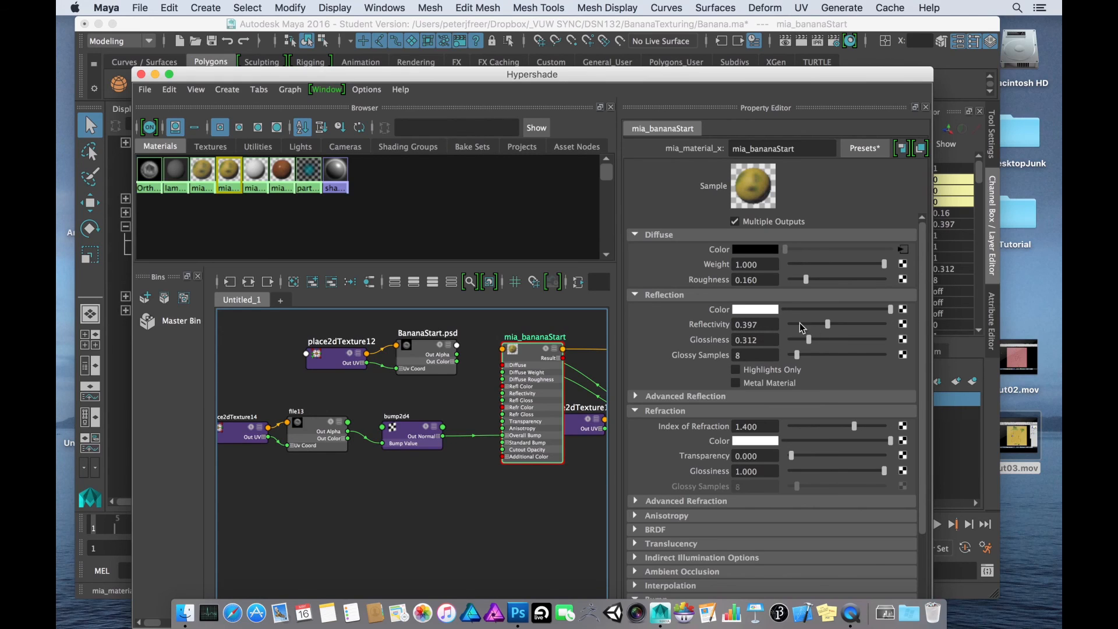
left_click(904, 325)
left_click(544, 192)
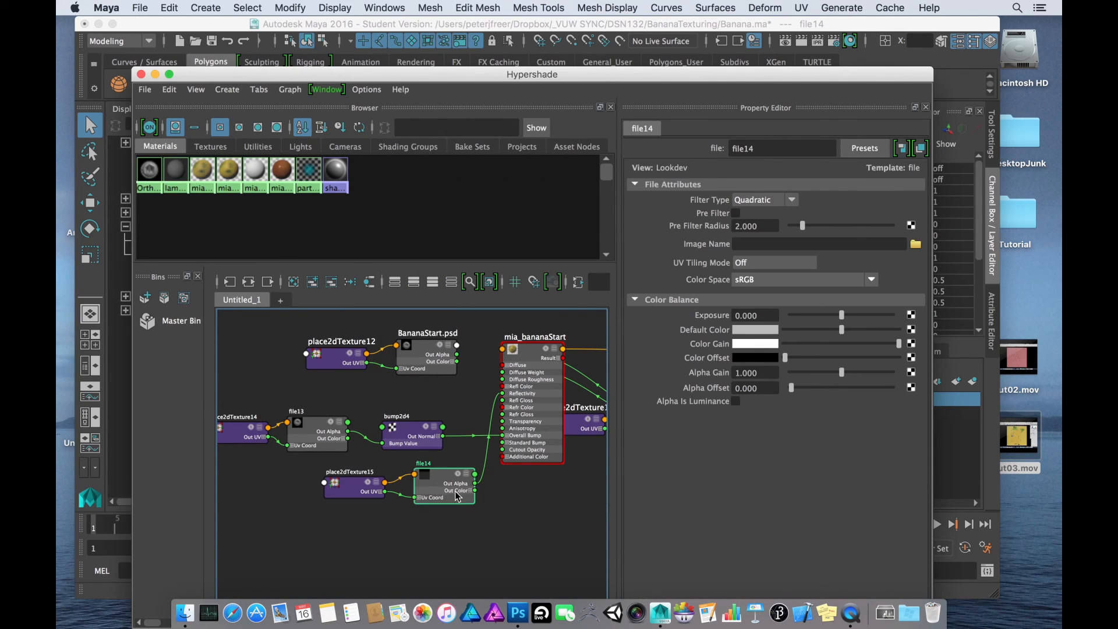
scroll(455, 487, "up", 3)
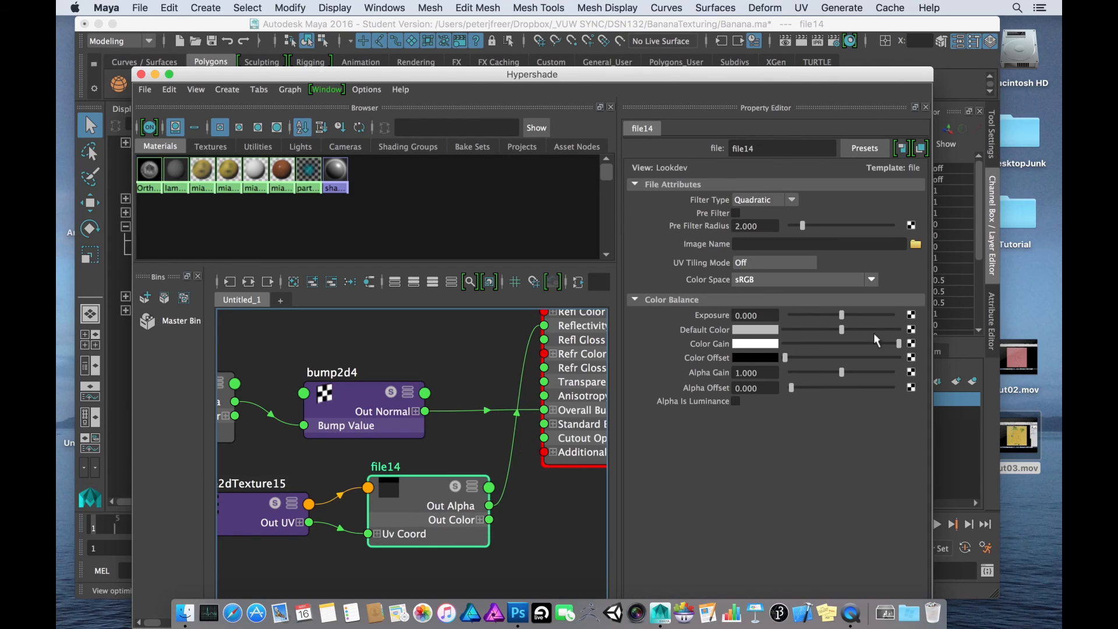
left_click(916, 248)
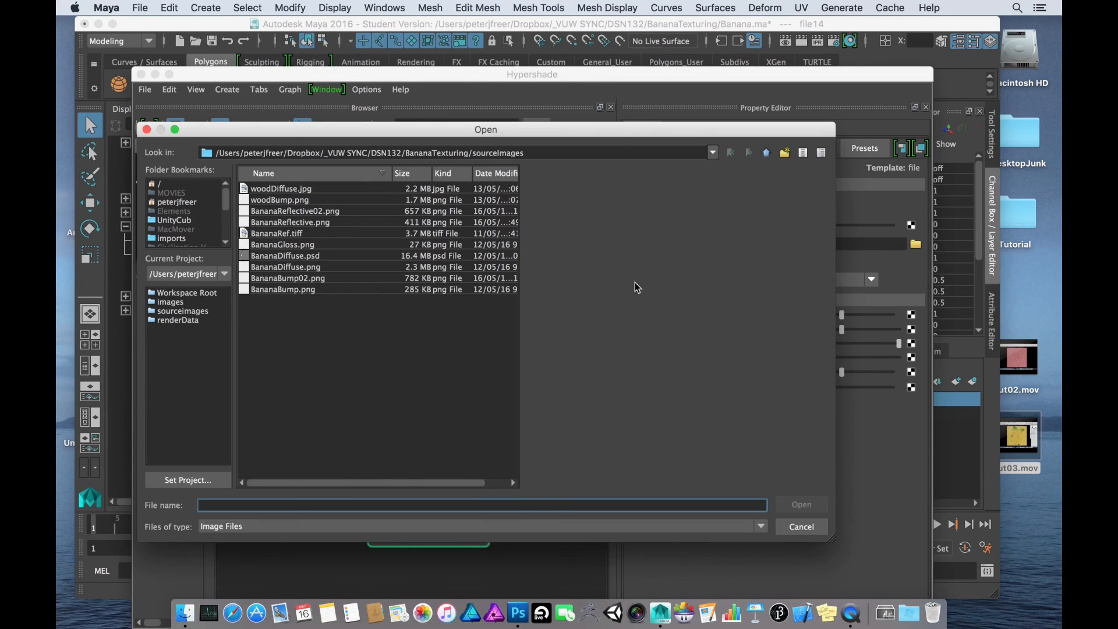
left_click(283, 212)
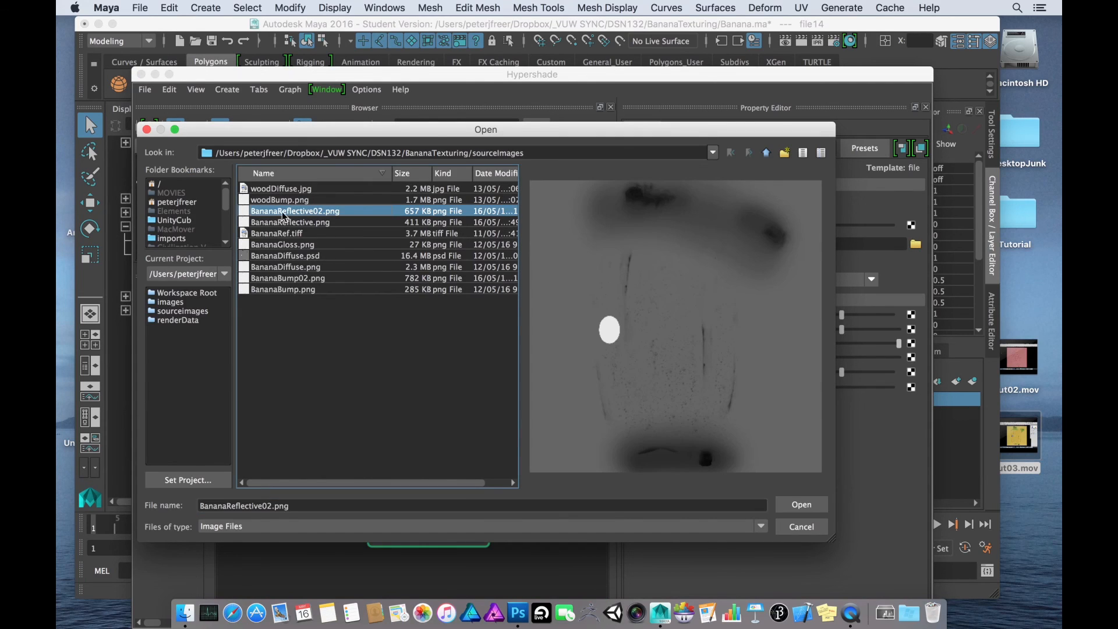
left_click(799, 506)
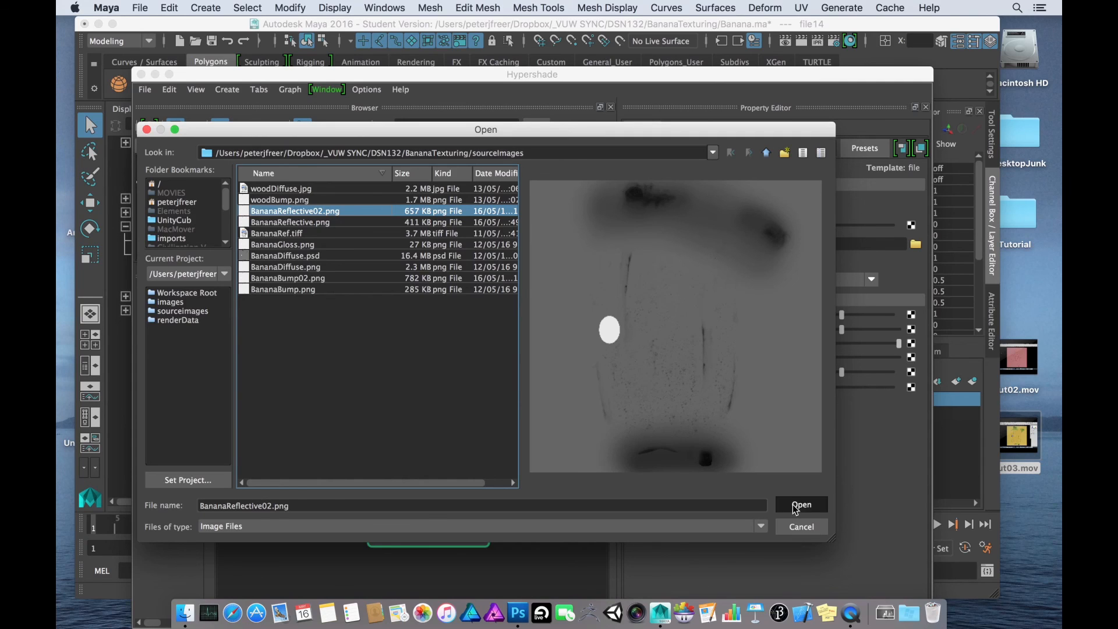
- Delete the connection between the new file node's Out Alpha and the banana material's Reflectivity
left_click_drag(423, 495, 408, 495)
left_click(523, 359)
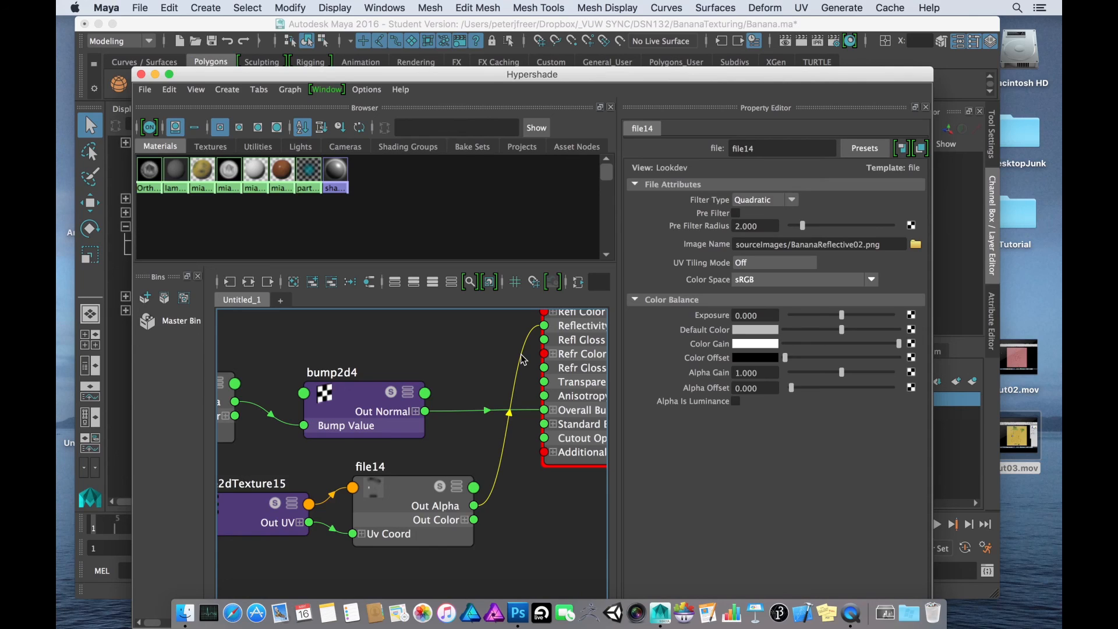
key("Delete")
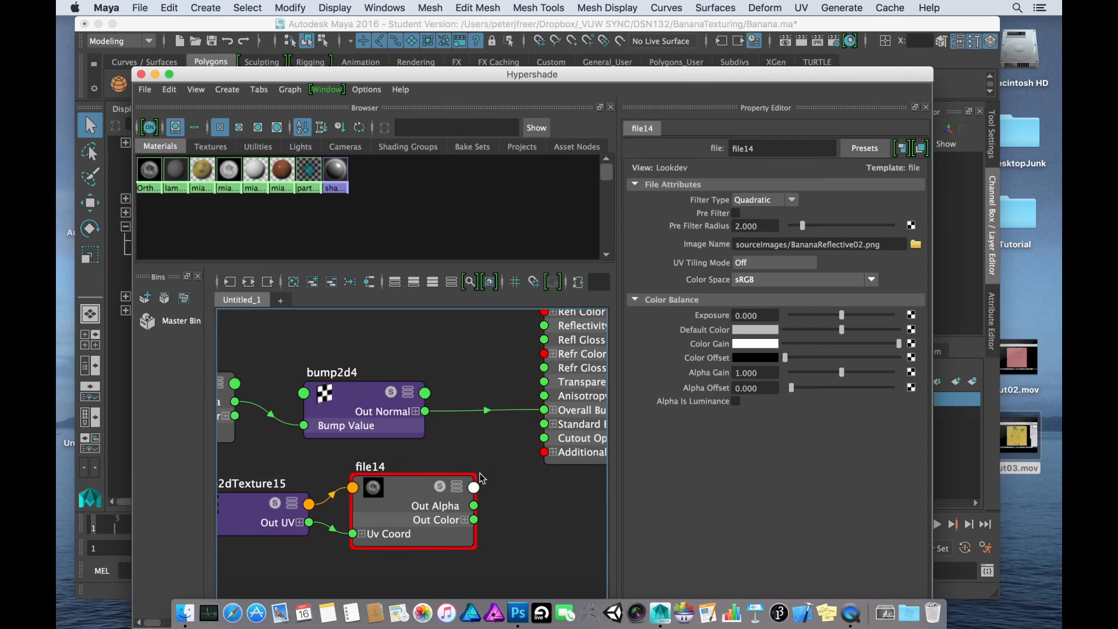
- Expand the file node's Out Color channels and connect Out Color R to the material's Reflectivity
left_click(466, 521)
left_click(466, 521)
left_click(465, 521)
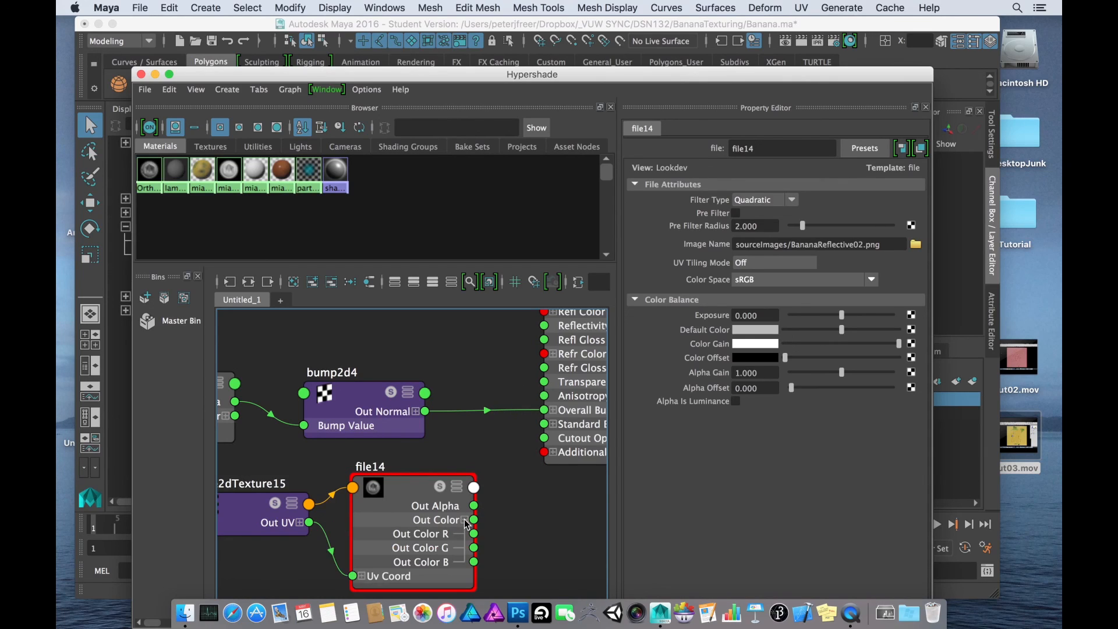
left_click(466, 520)
left_click(465, 521)
left_click(465, 521)
left_click(466, 521)
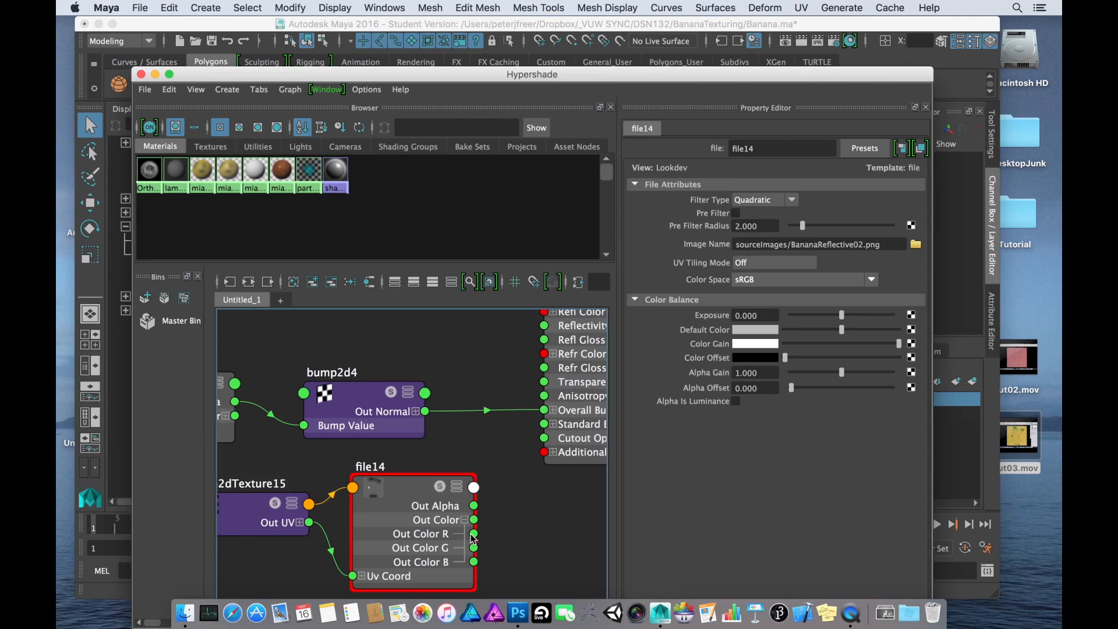
left_click_drag(474, 534, 543, 325)
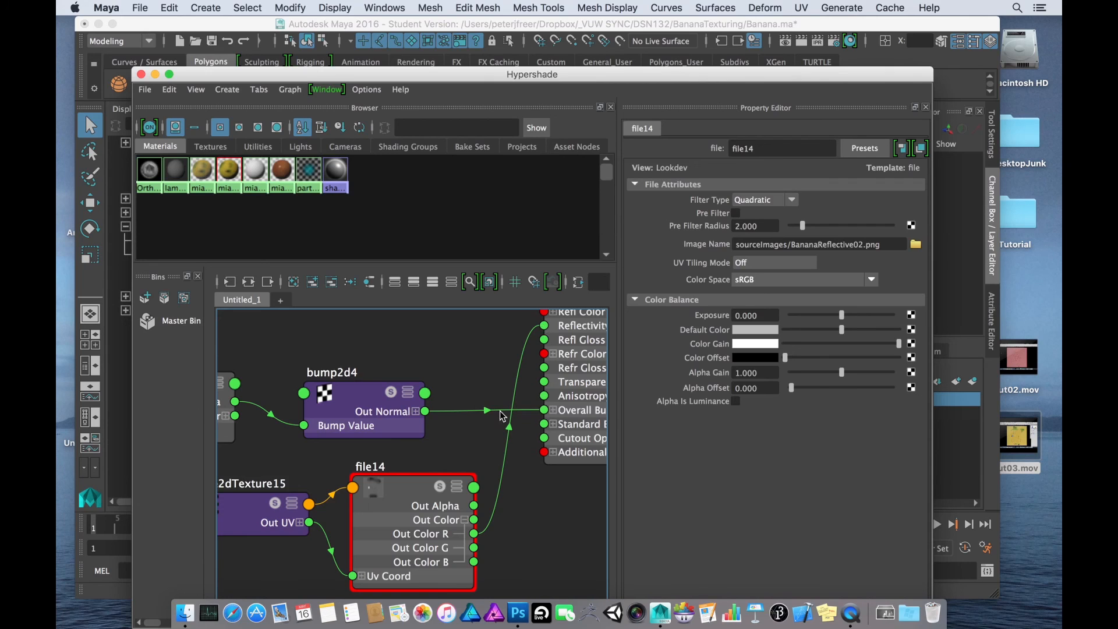
- Close the Hypershade and render the banana scene from the perspective view with mental ray
scroll(502, 415, "down", 3)
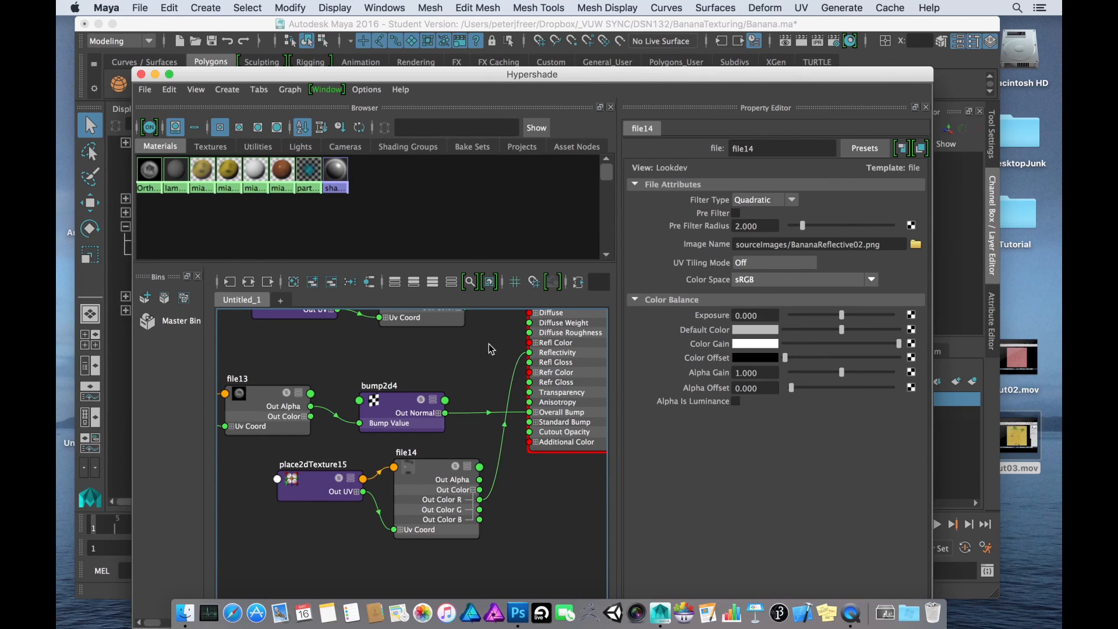
mouse_move(481, 74)
left_mouse_down()
mouse_move(487, 107)
mouse_move(487, 73)
left_mouse_up()
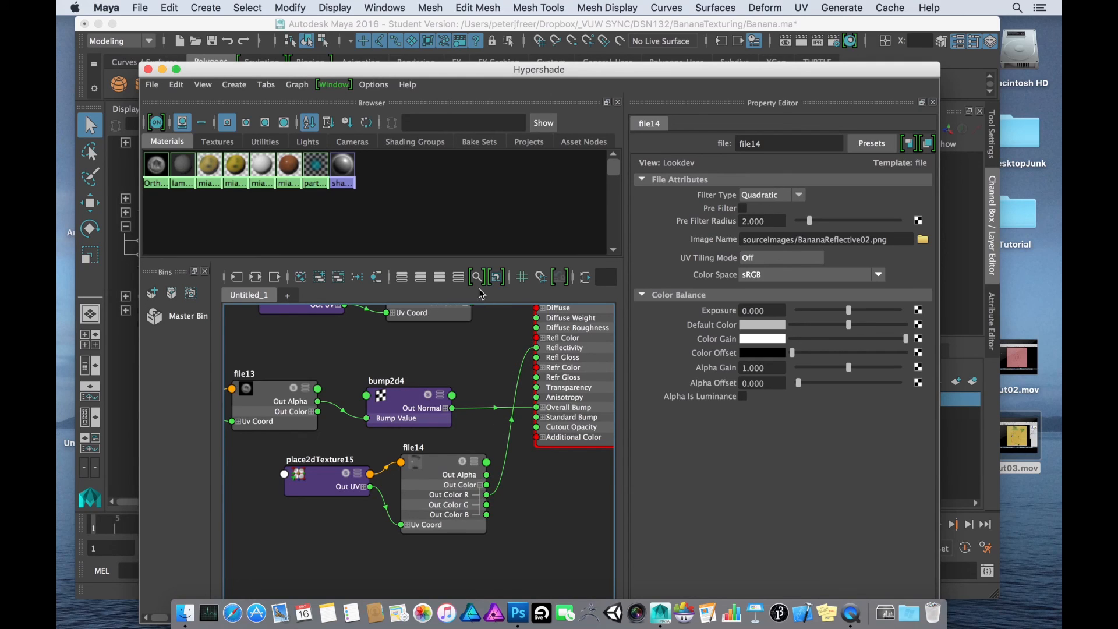
left_click(407, 25)
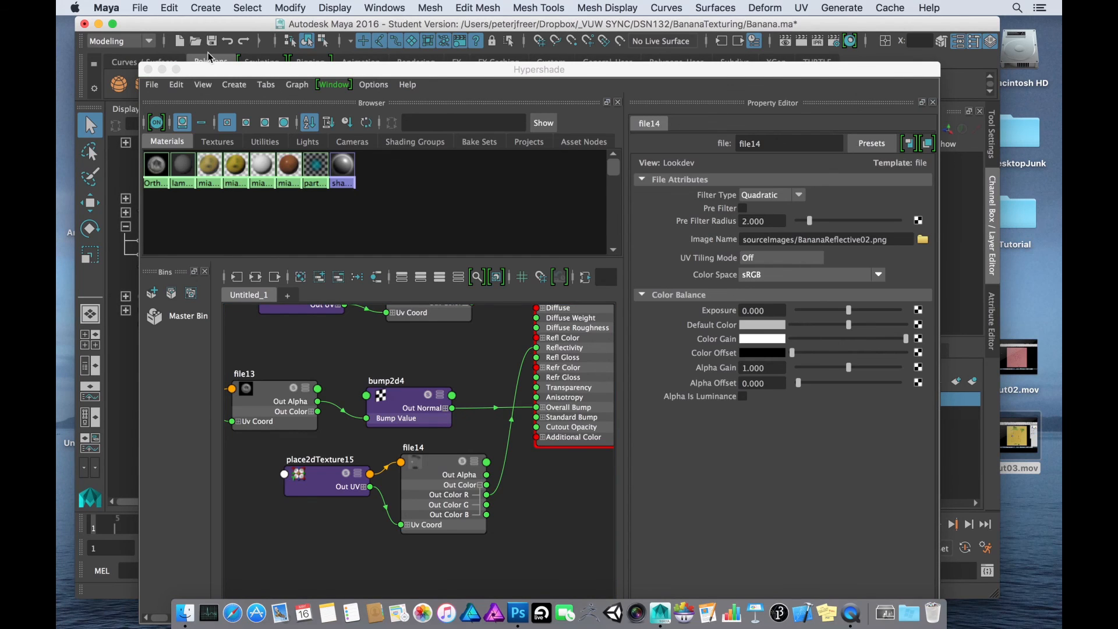
left_click(148, 69)
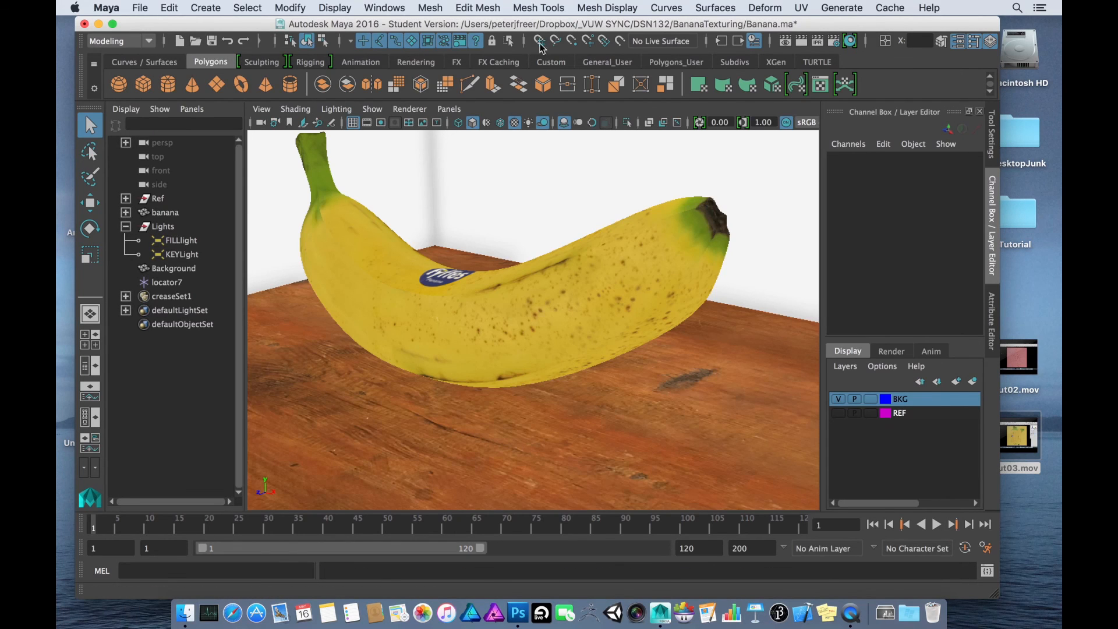
left_click(801, 45)
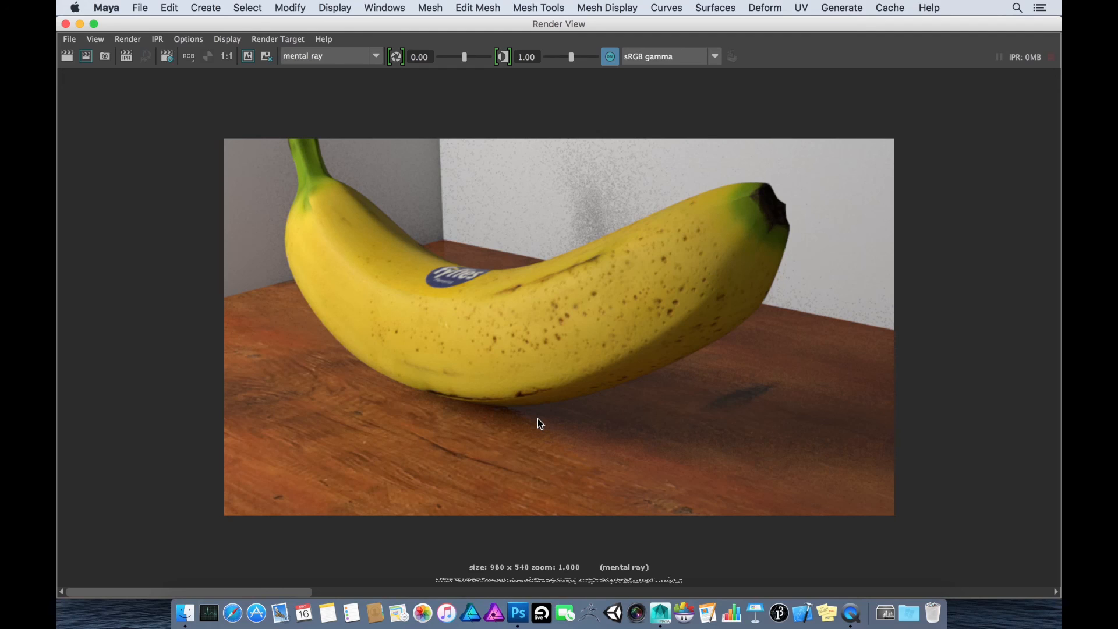
- Switch to Photoshop and view the earlier render banana2.psd full screen with the interface panels hidden for comparison
key("super+Tab")
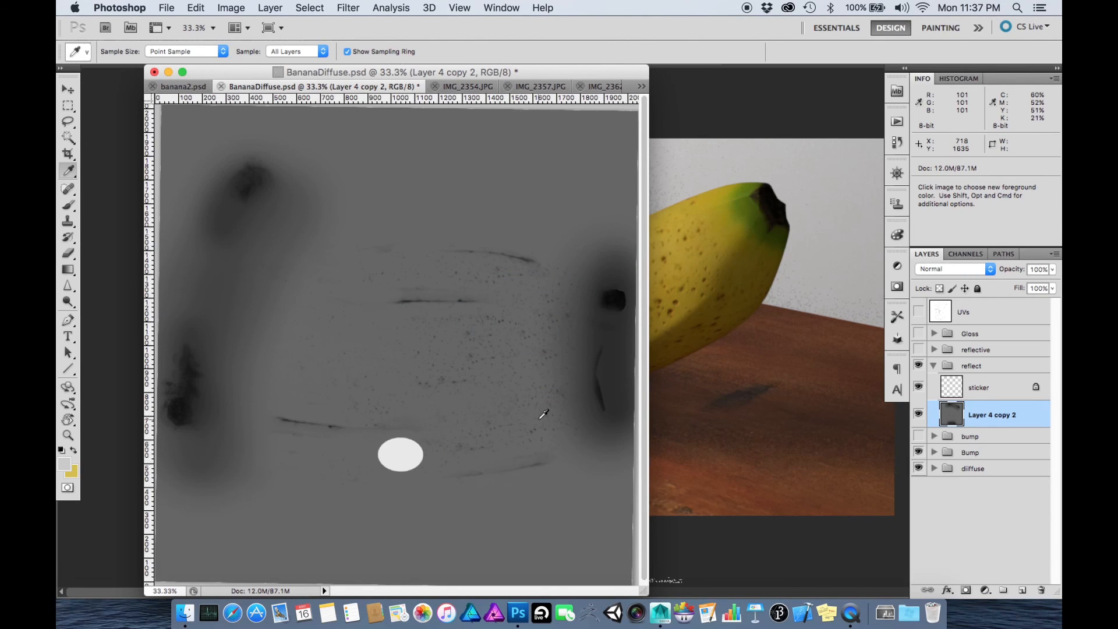
left_click(194, 89)
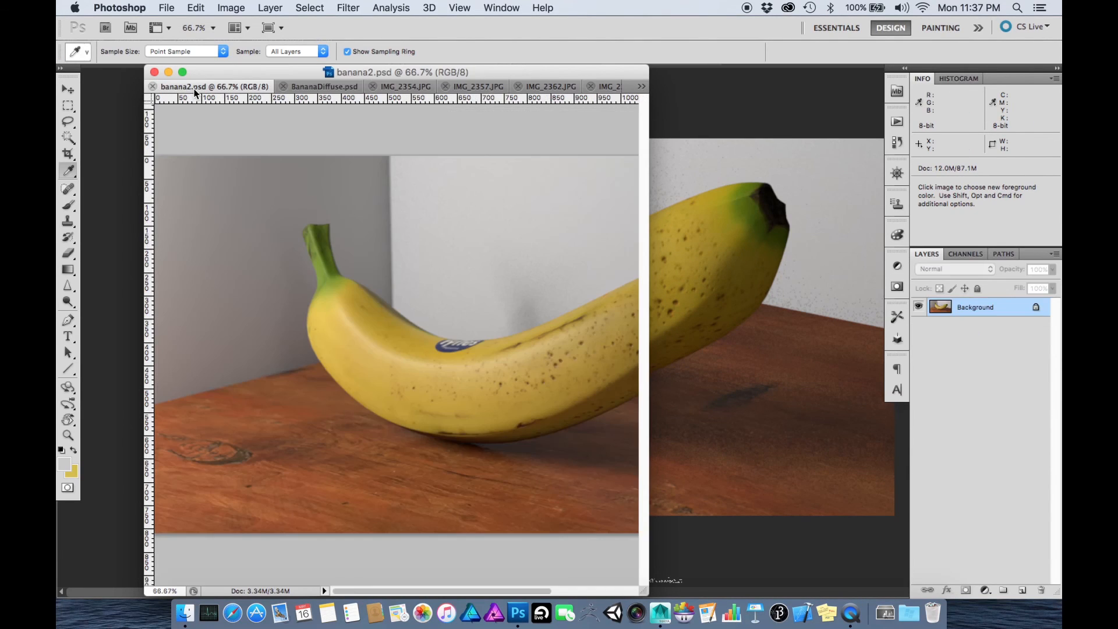
key("f")
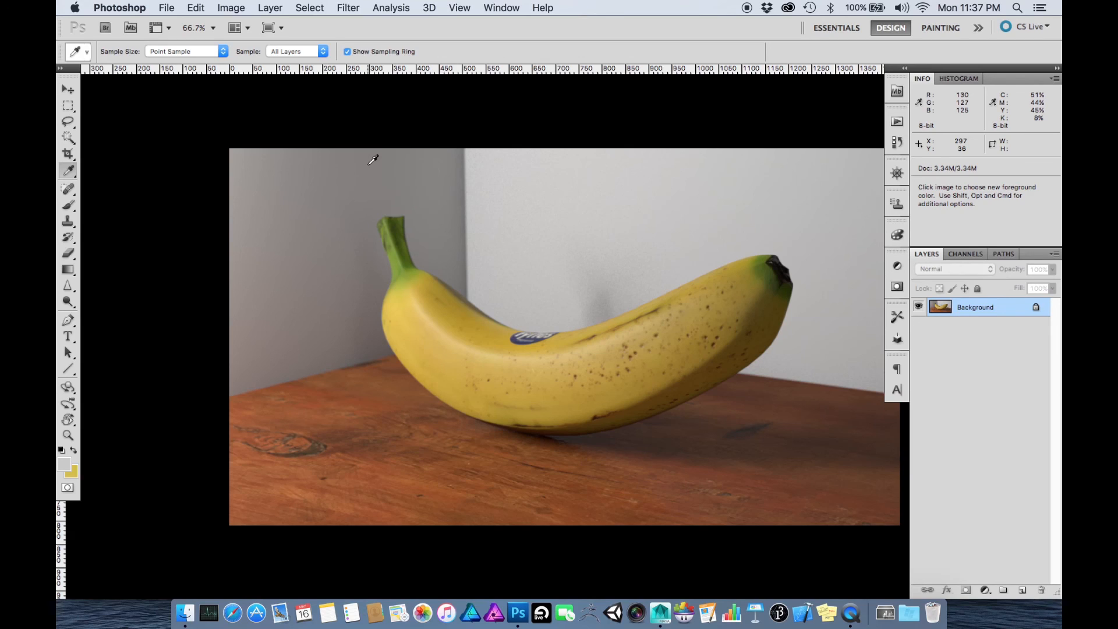
key("Tab")
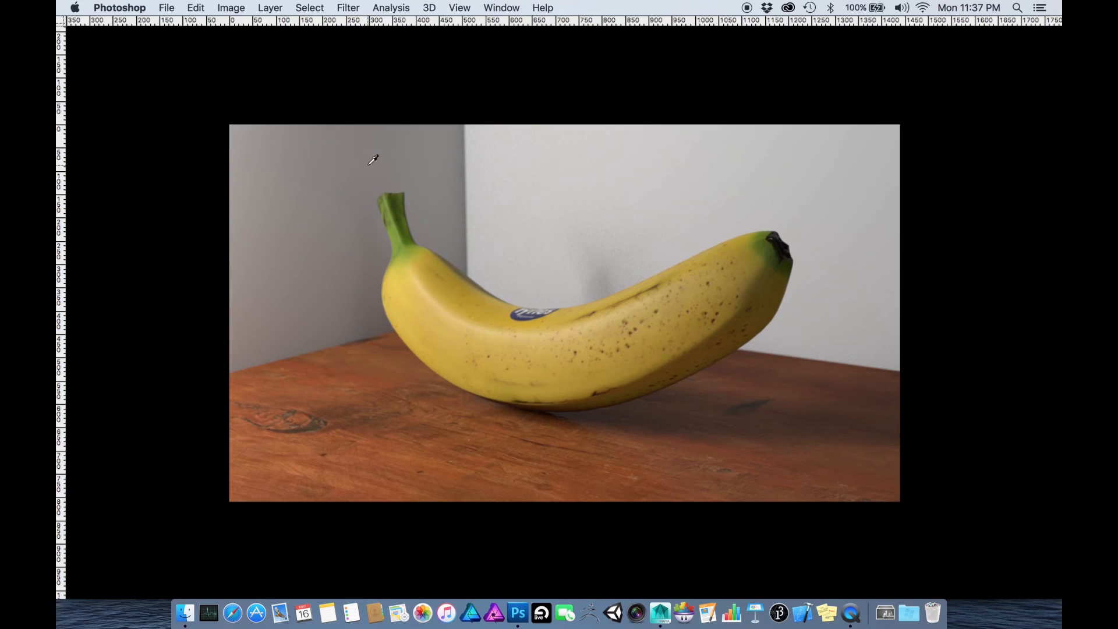